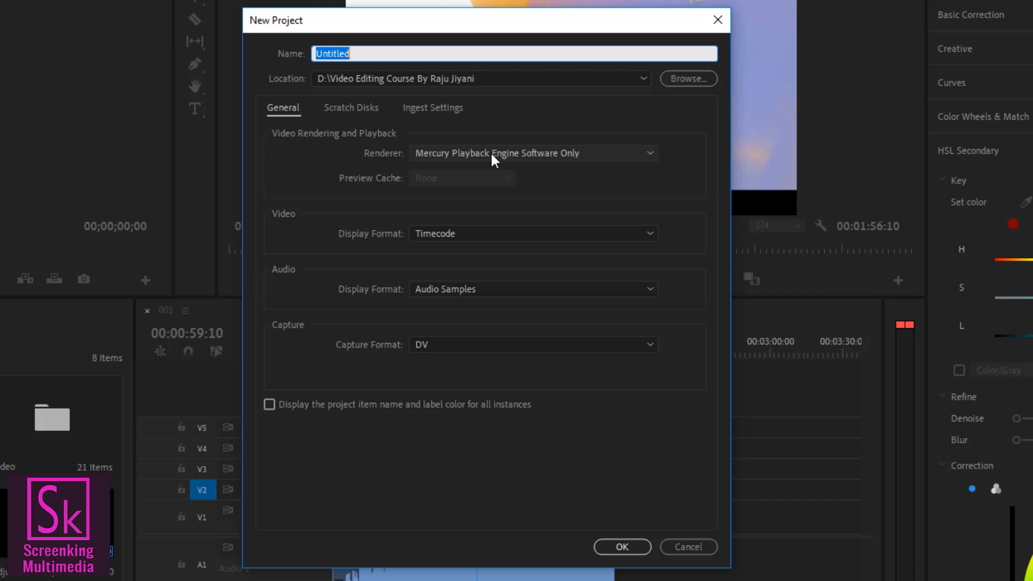
- Check the renderer choices, keep Mercury Playback Engine Software Only, and create the new project with the name Episode 1
click(494, 156)
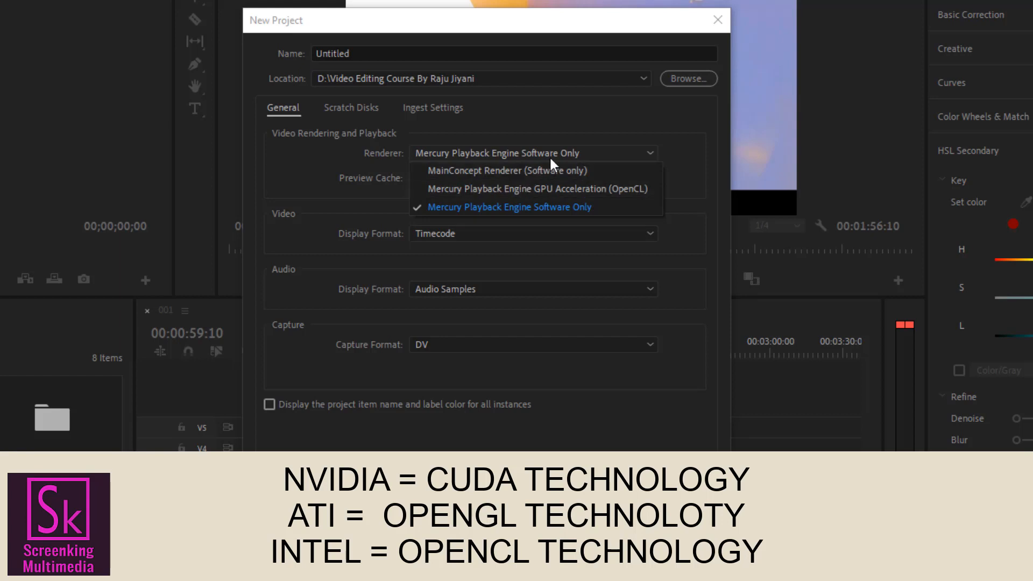
click(627, 129)
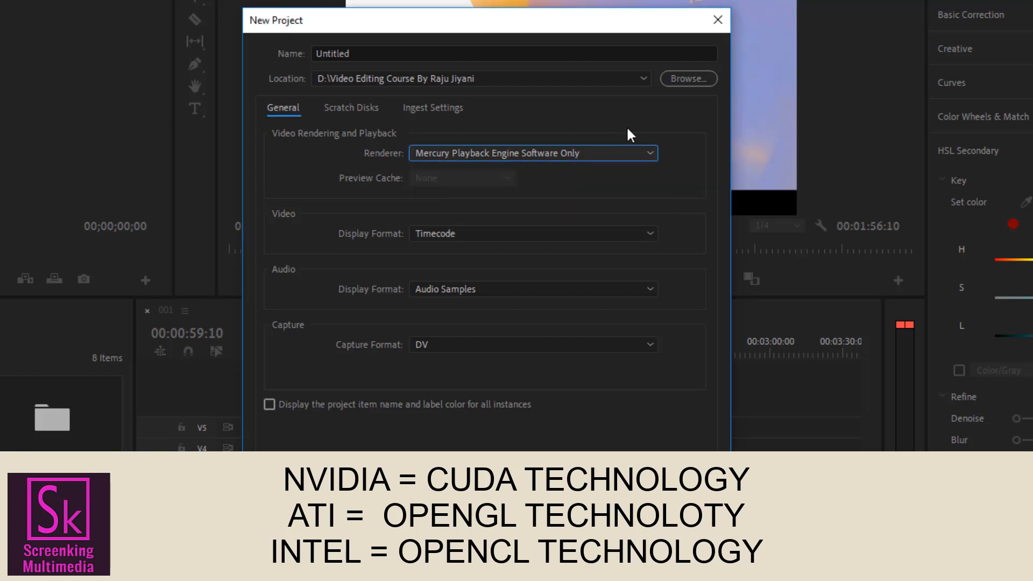
click(561, 154)
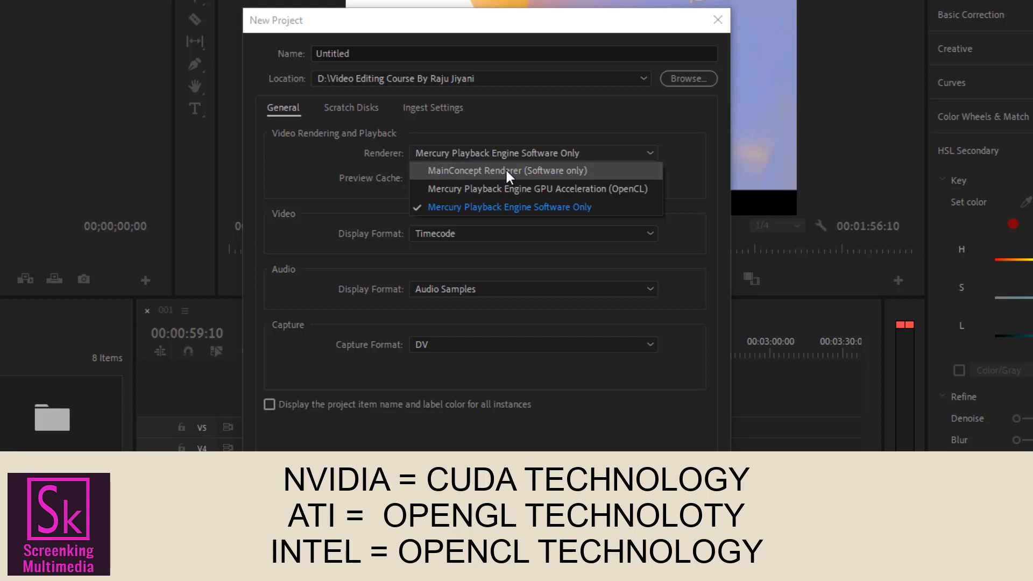
click(657, 152)
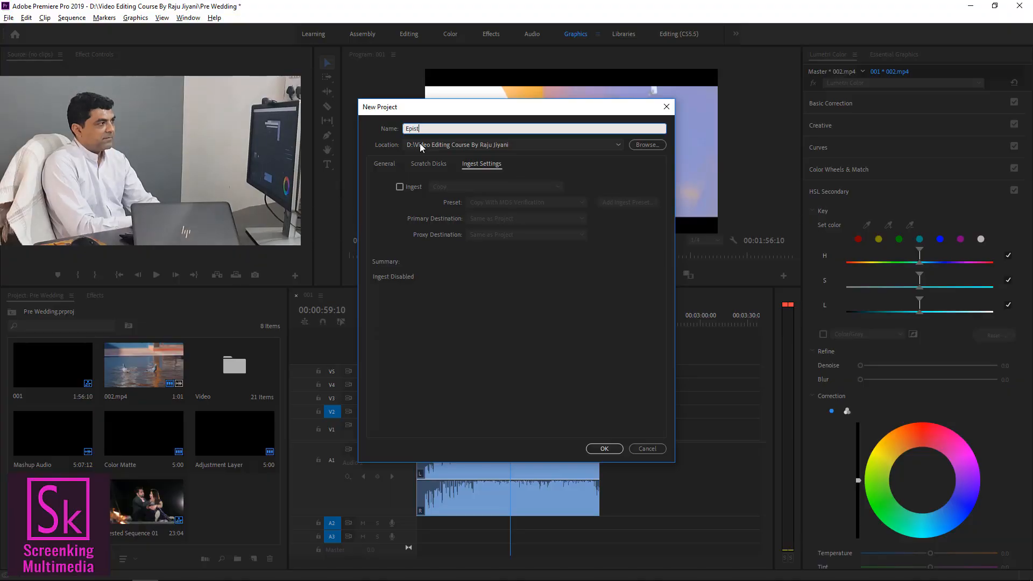
text(e 1)
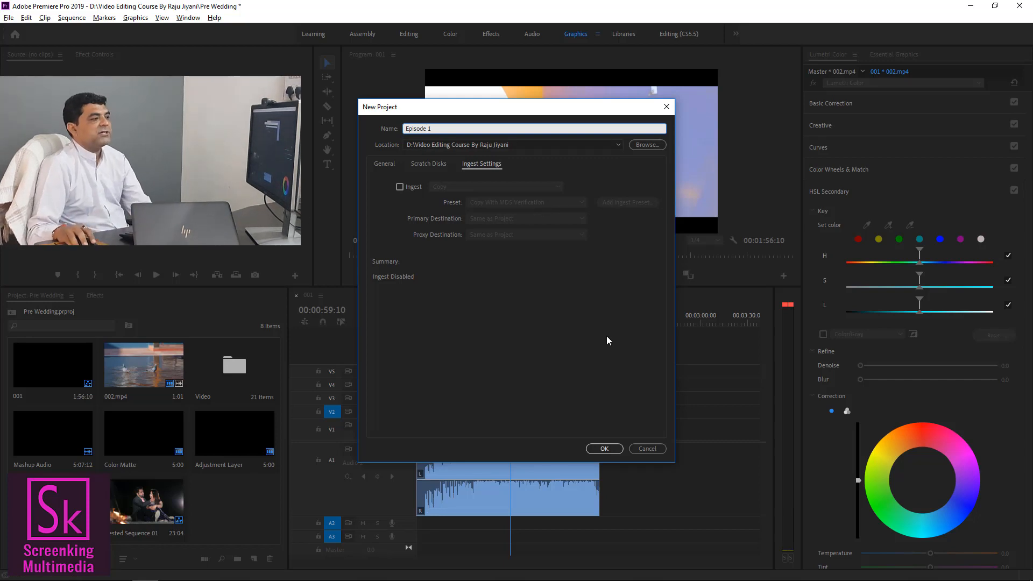
click(604, 449)
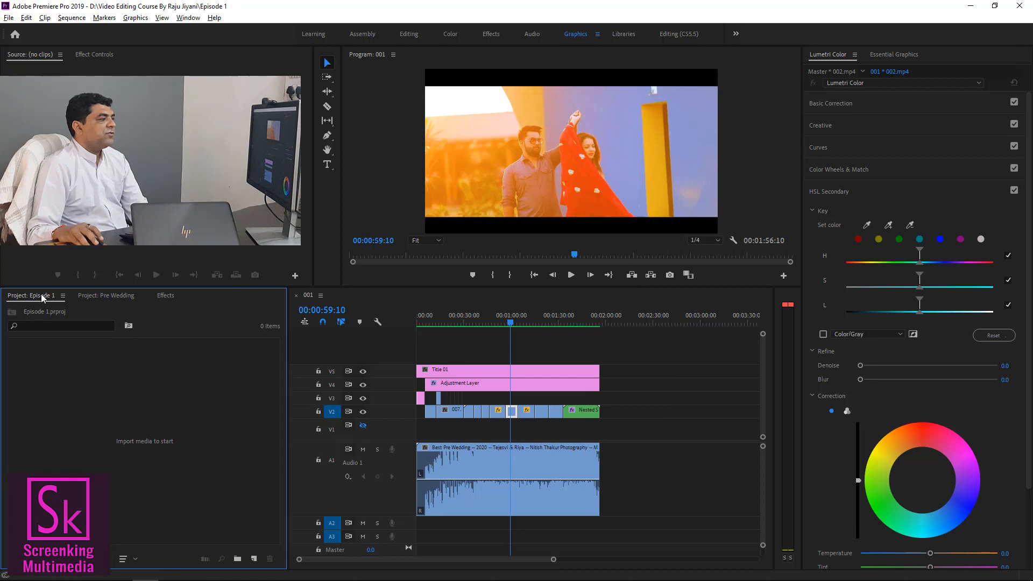
- Close the Pre Wedding project and bring the Episode 1 project into view
click(106, 295)
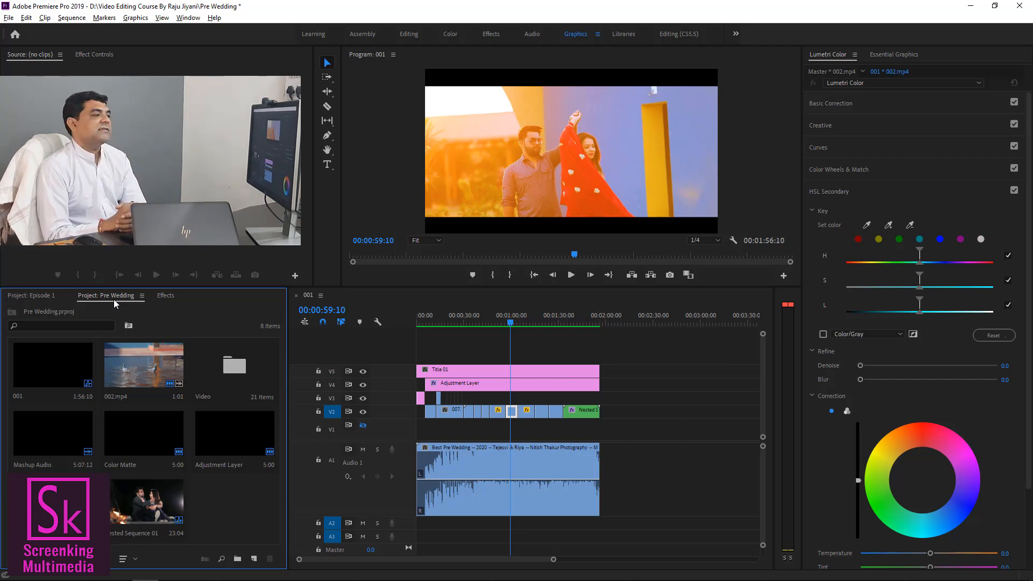
click(141, 295)
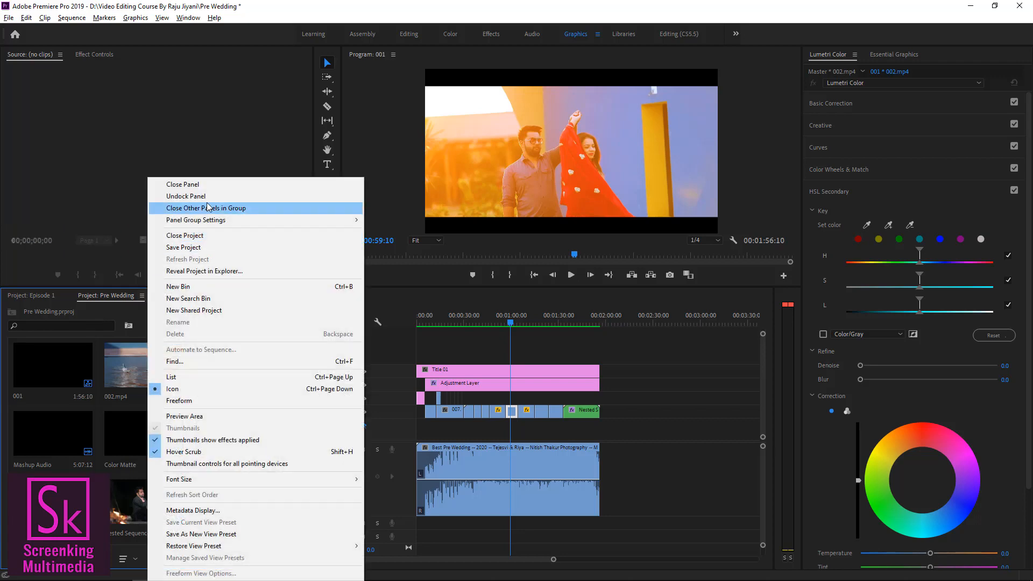
click(215, 125)
click(9, 18)
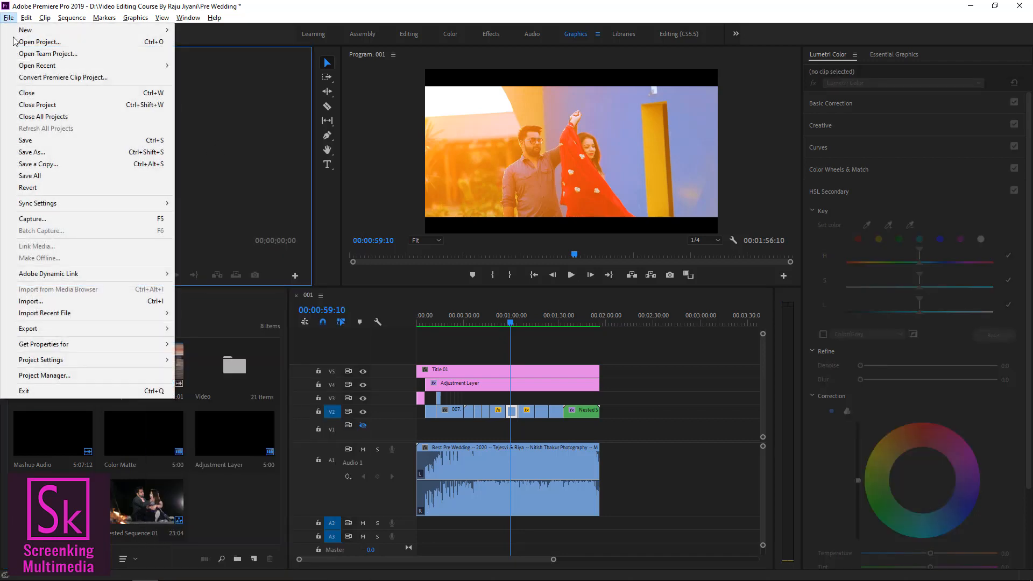
click(49, 109)
click(466, 302)
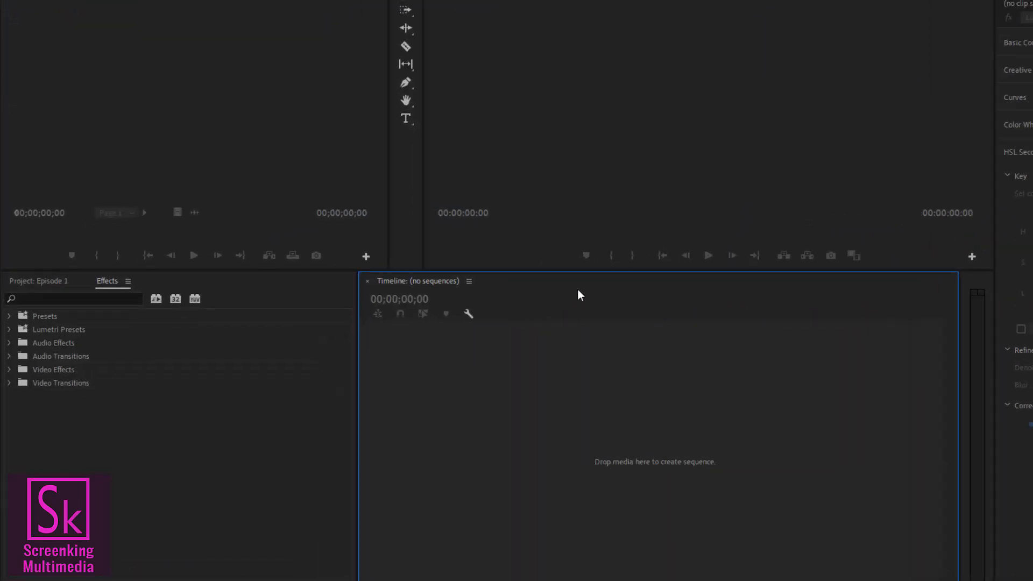
click(86, 245)
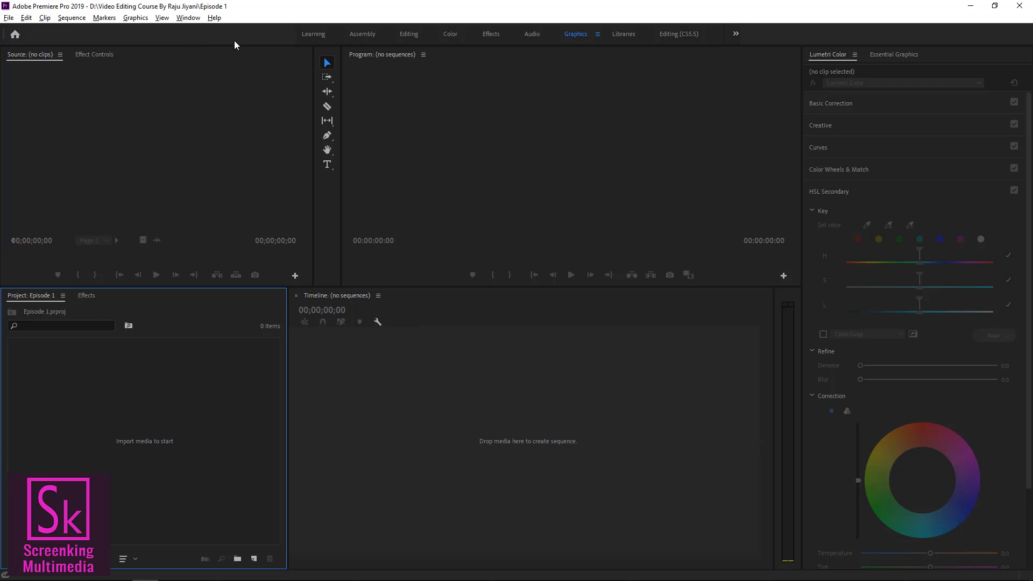
- Switch the workspace layout from Graphics to Editing (CS5.5)
click(189, 18)
mouse_move(216, 30)
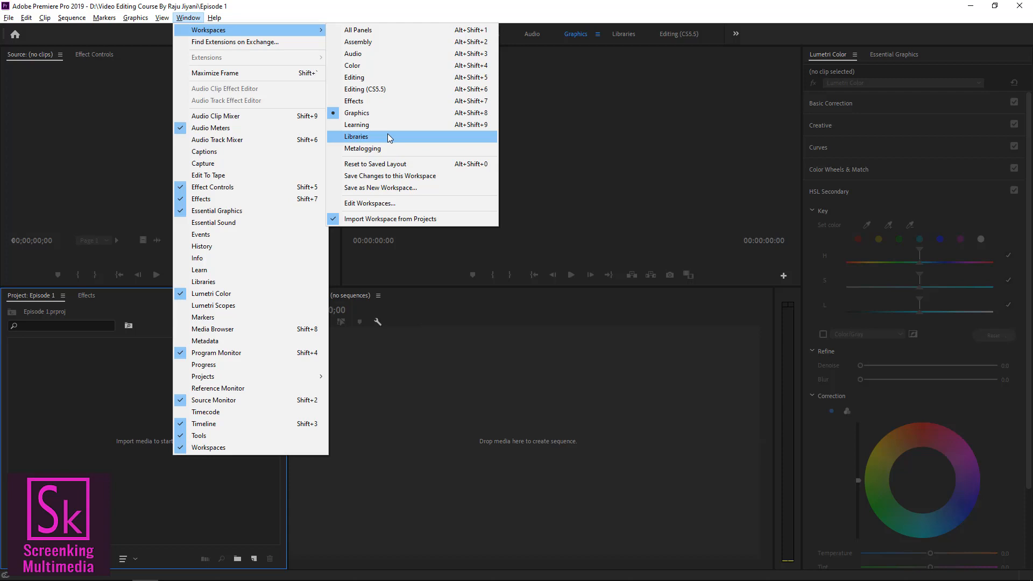
click(603, 167)
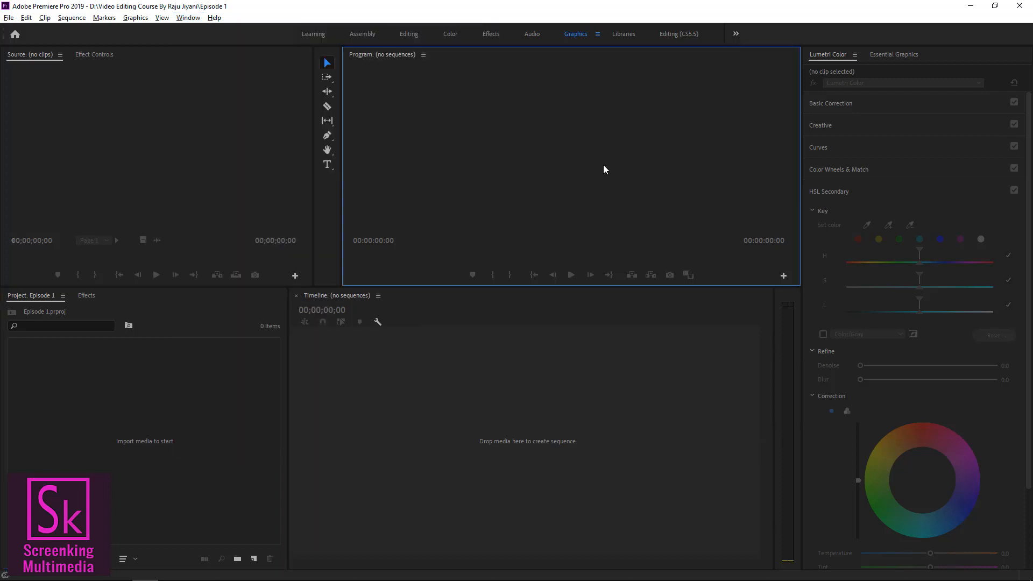
click(189, 18)
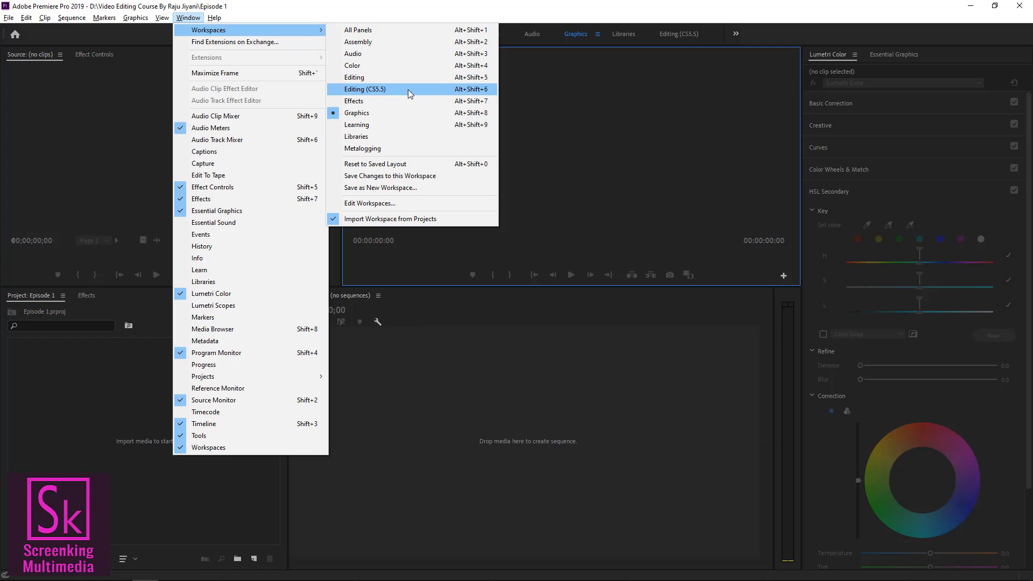
click(408, 89)
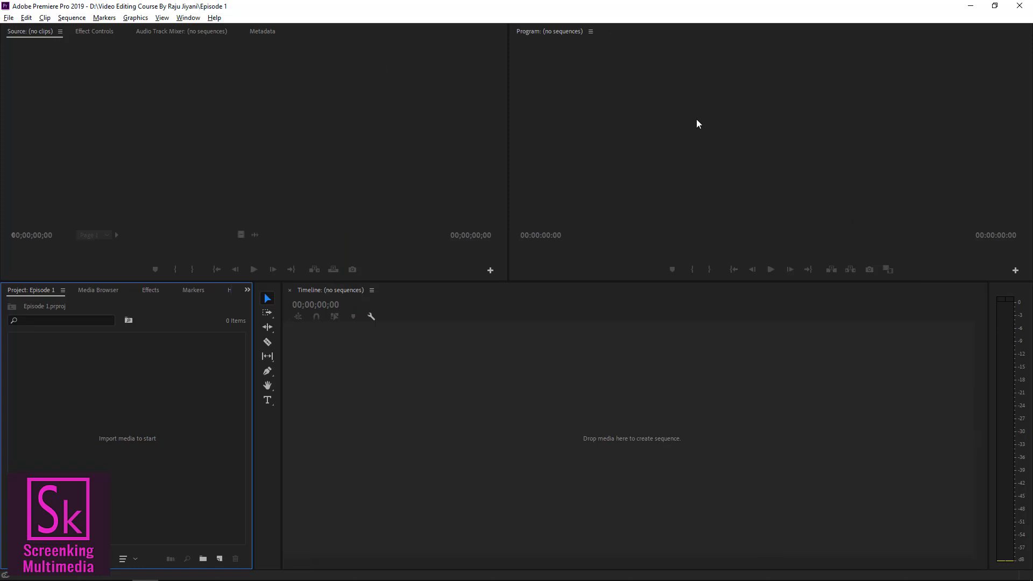
- Look over the Program and Source monitors, plus the Effect Controls, Audio Track Mixer and Metadata views
click(738, 74)
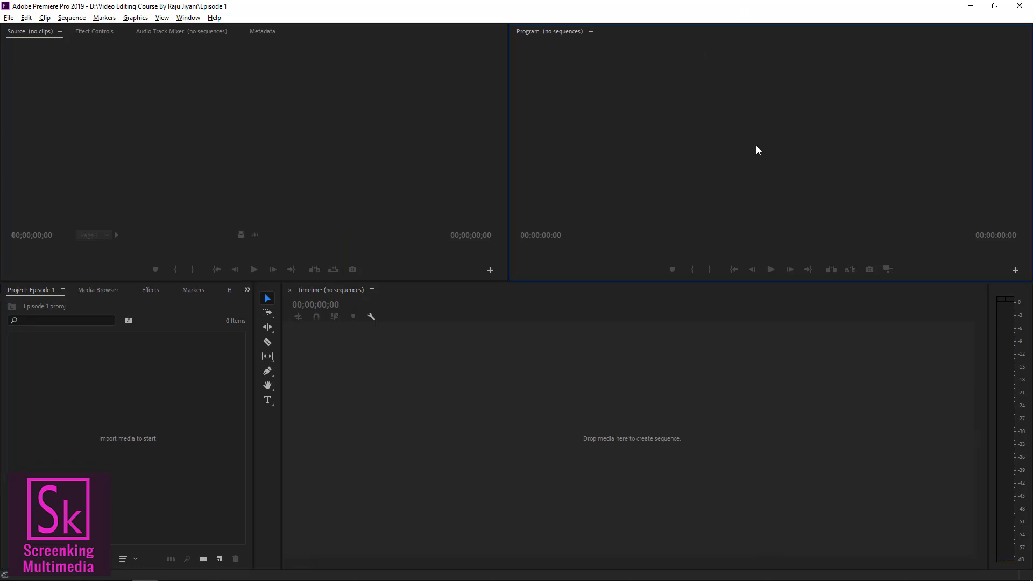
click(95, 119)
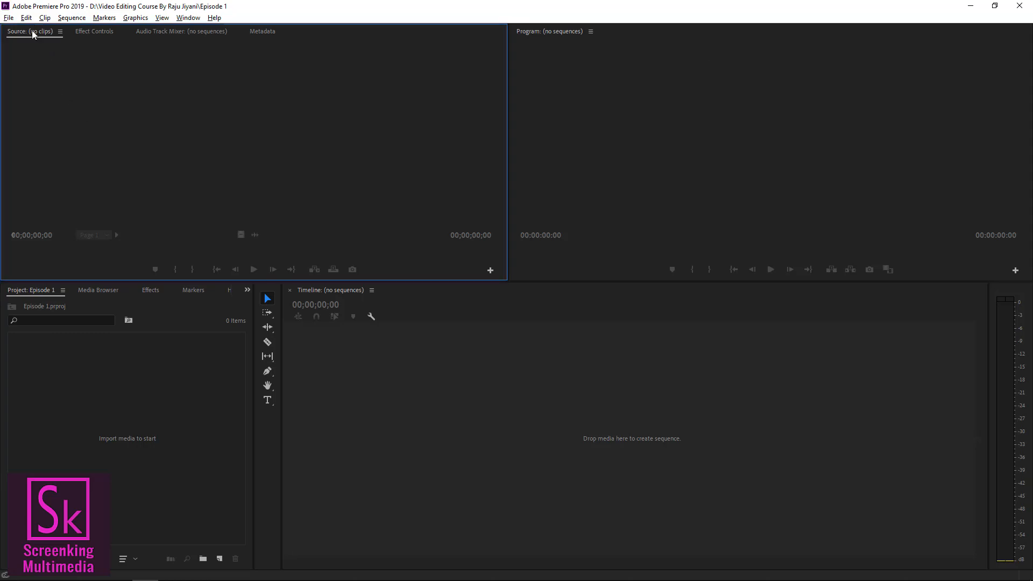
click(96, 31)
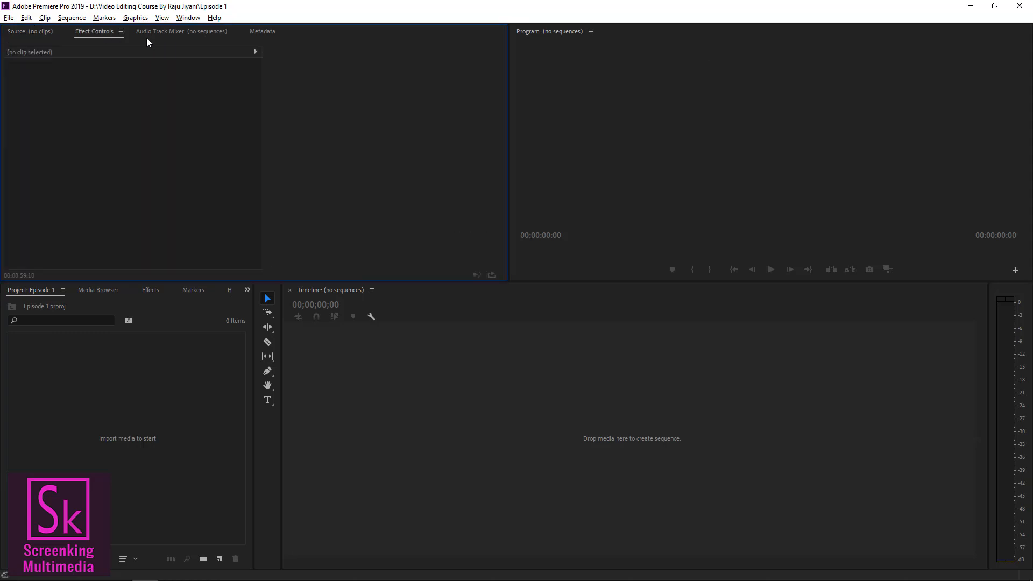
click(176, 31)
click(264, 33)
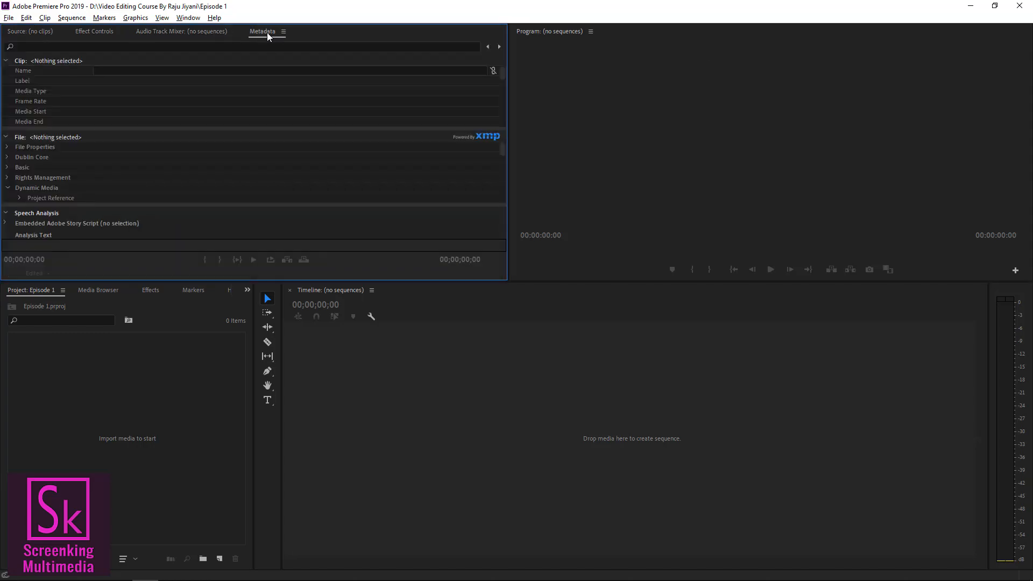
- Look through the Project, Media Browser, Effects, Markers and Timeline areas, ending back at the Episode 1 project contents
click(31, 371)
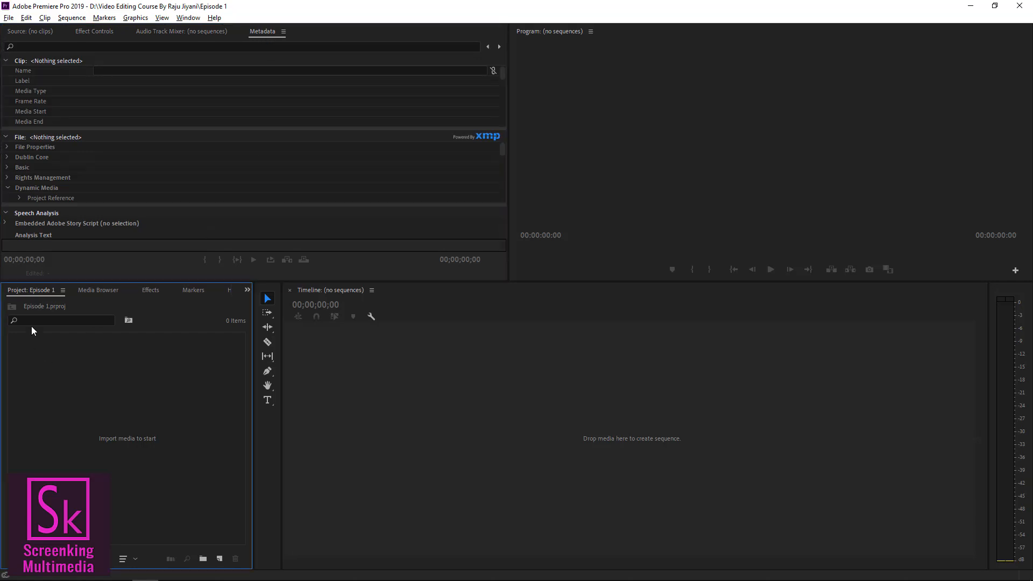
click(91, 289)
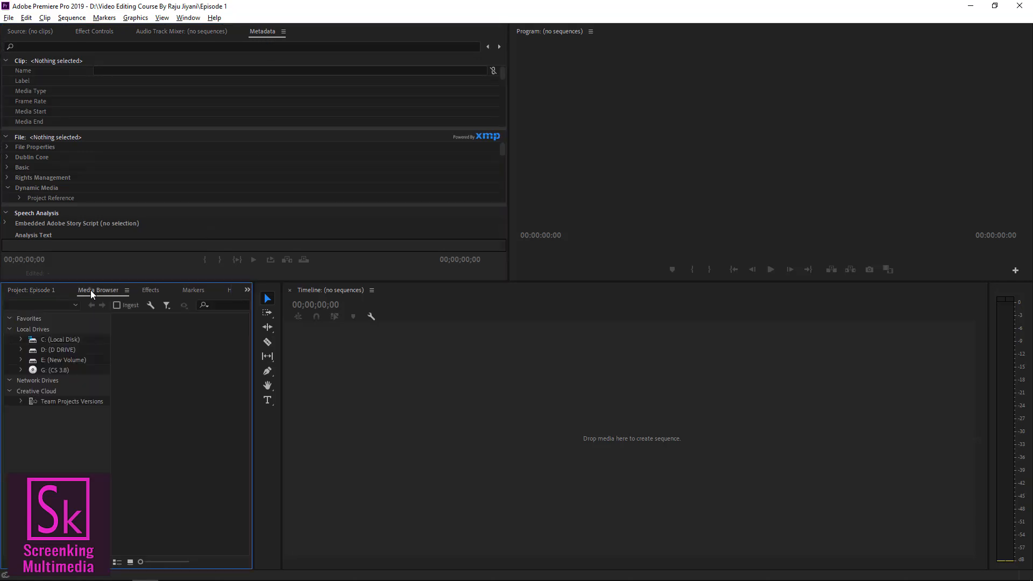
click(157, 291)
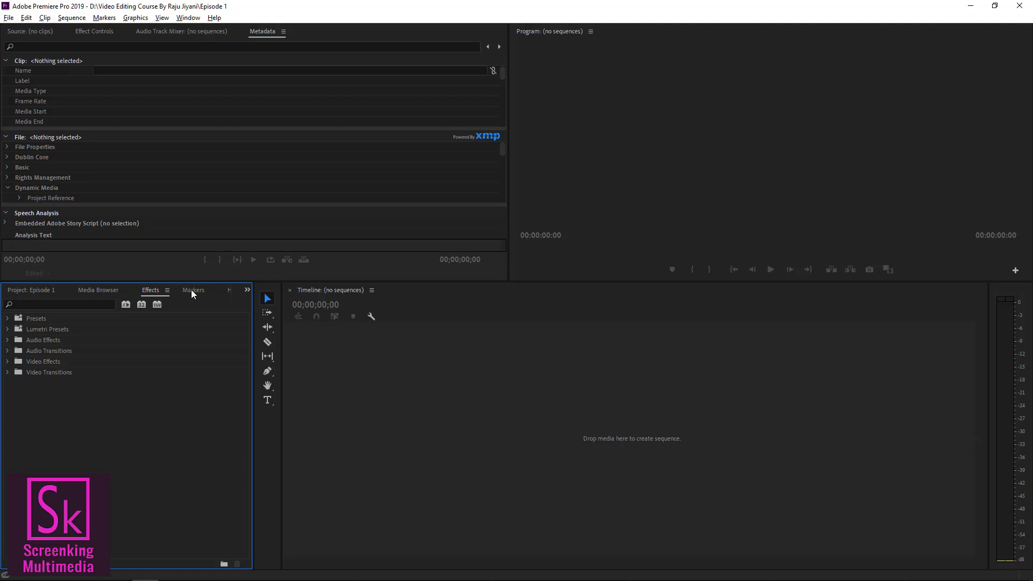
click(191, 289)
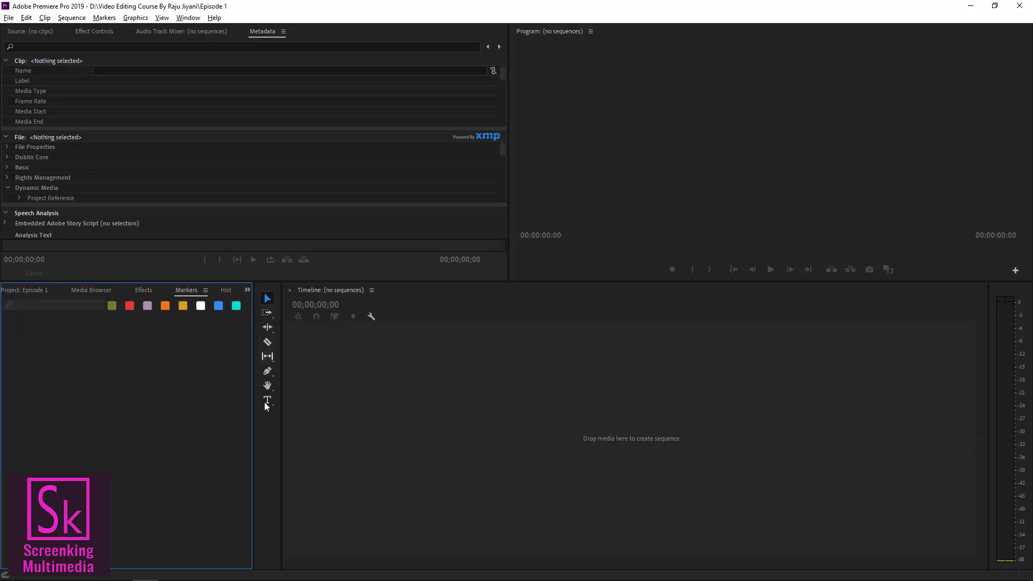
click(325, 290)
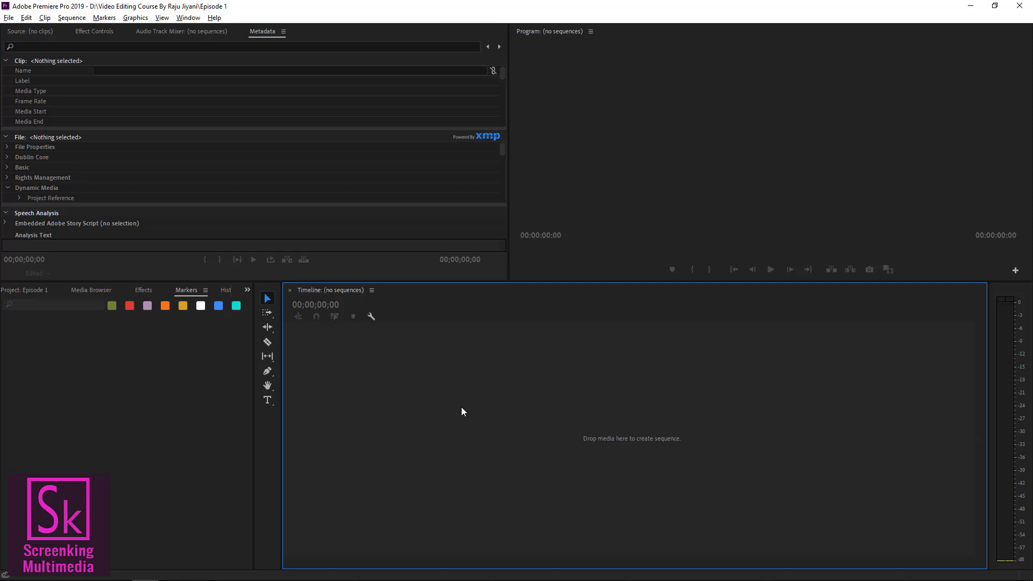
click(27, 290)
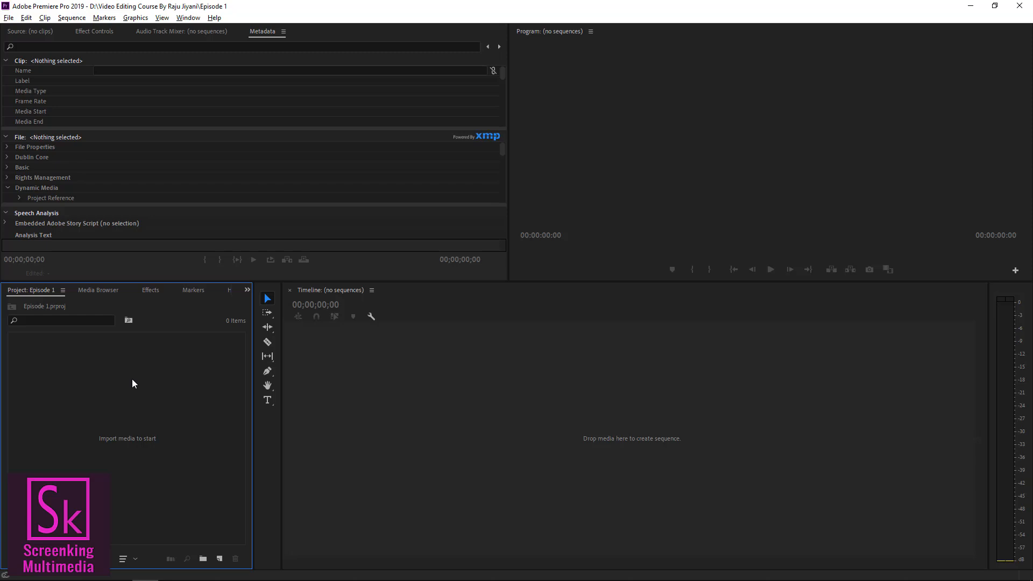
- Revisit the Program and Source monitors, and compare the Effects library with the Effect Controls view
click(559, 215)
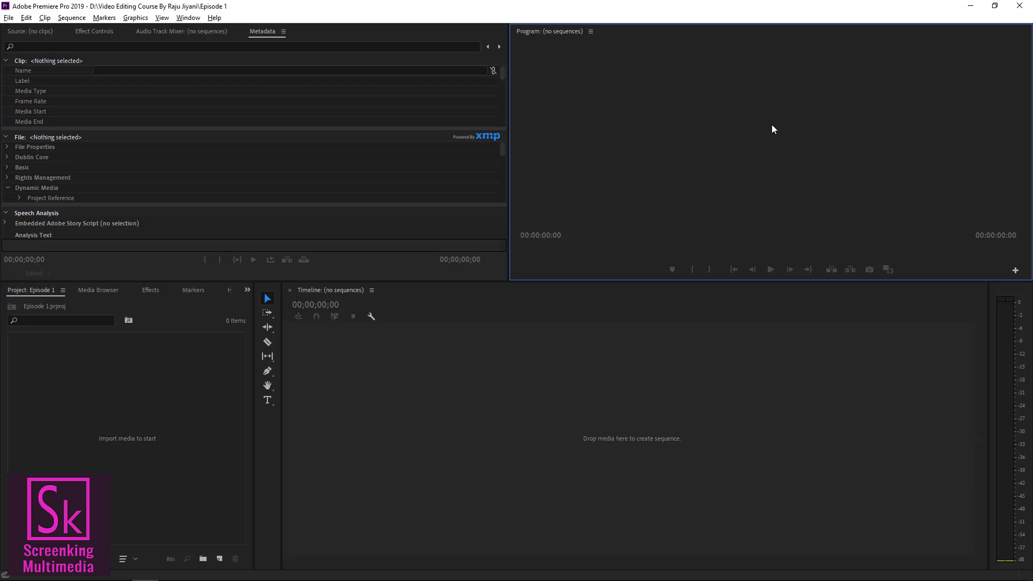
click(79, 434)
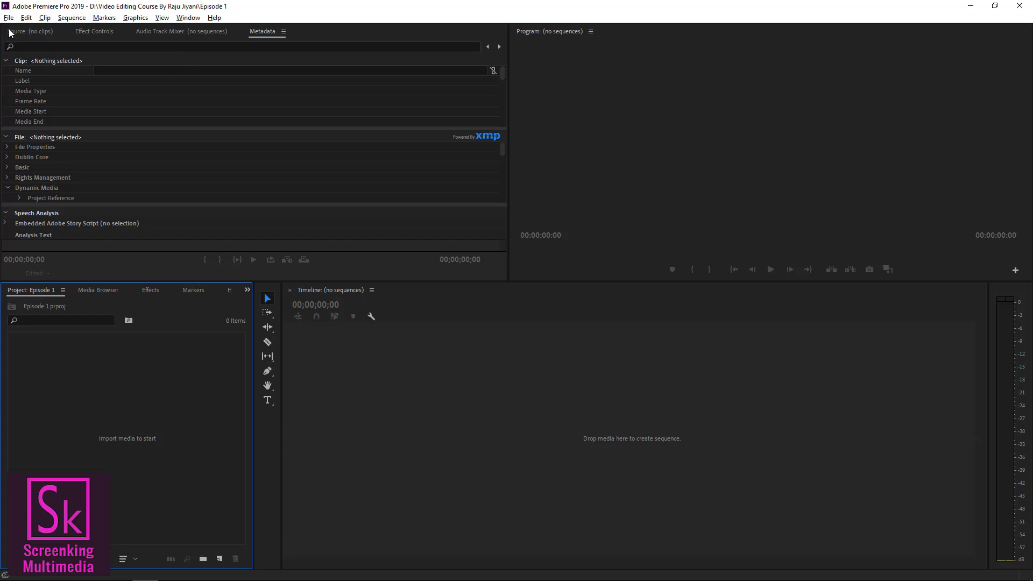
click(28, 31)
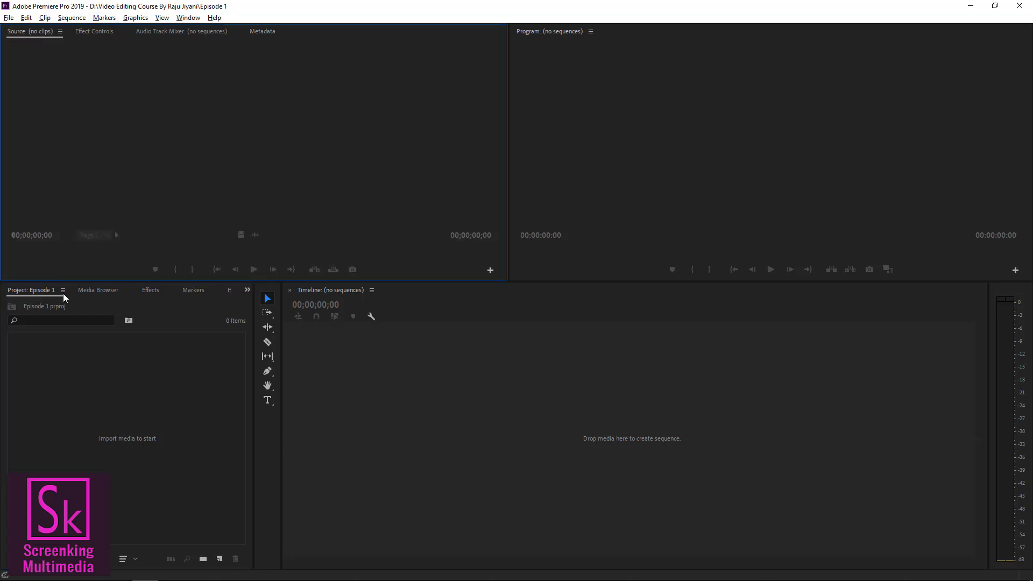
click(152, 293)
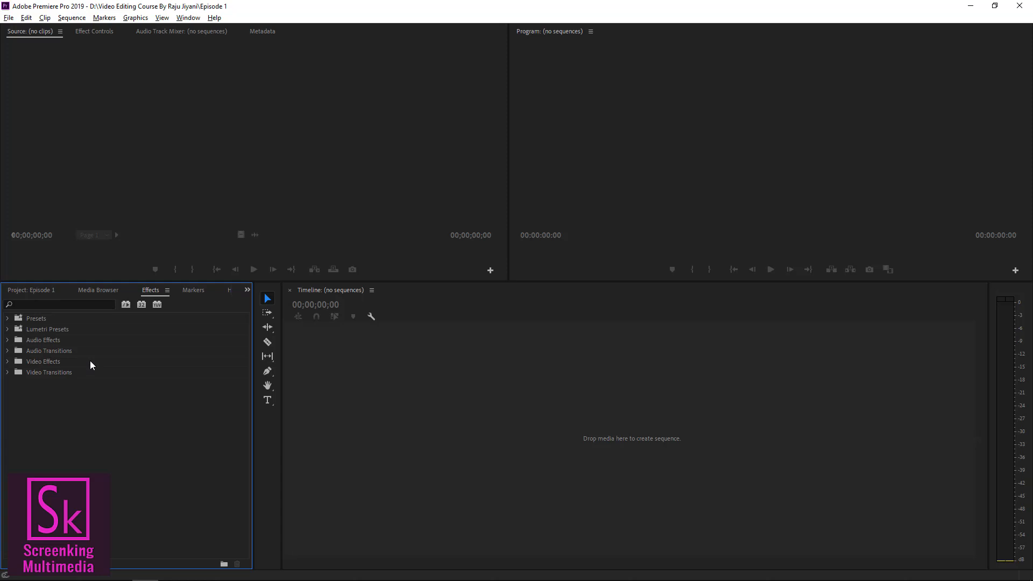
click(91, 31)
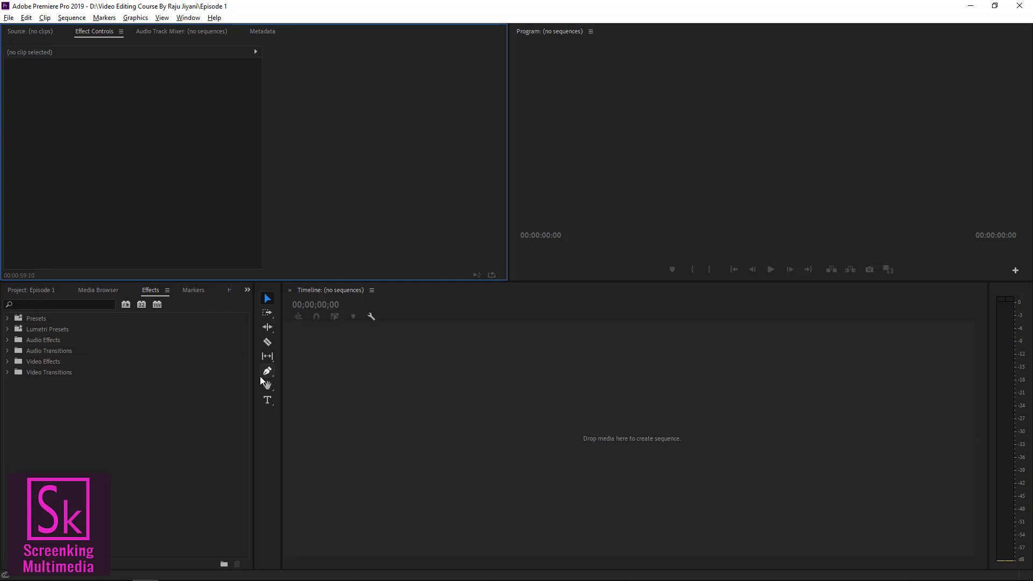
click(85, 437)
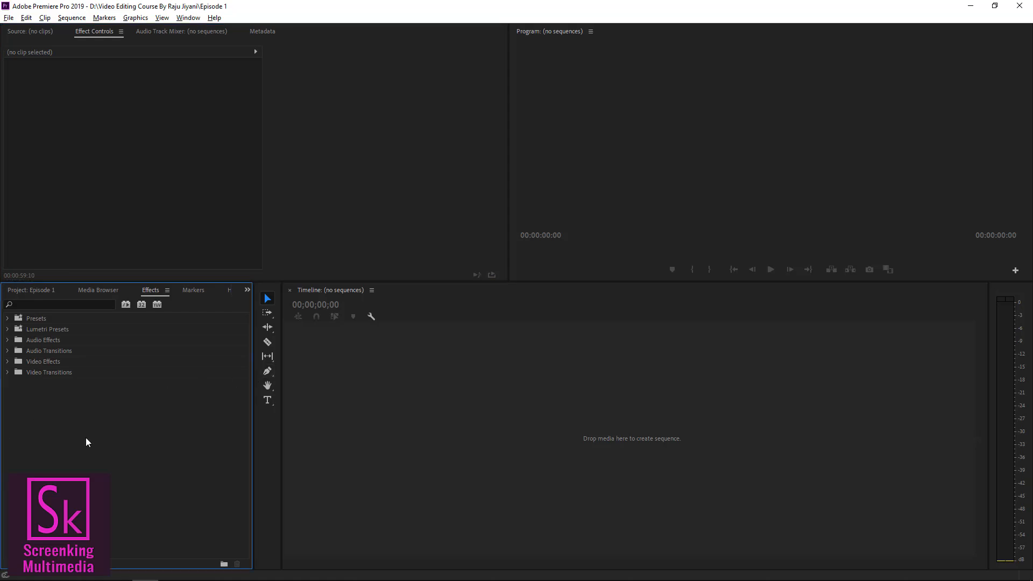
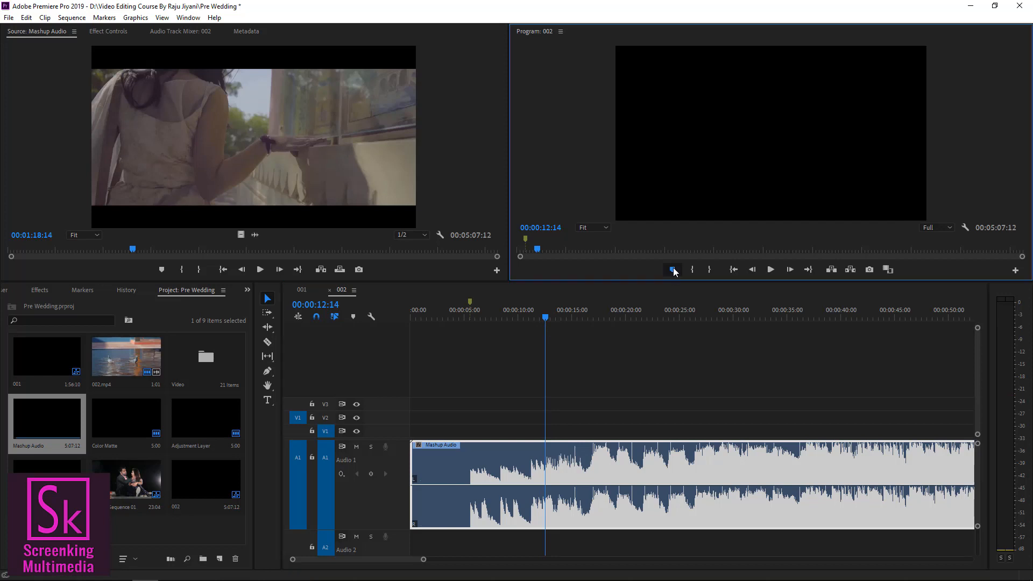
- Open the Video bin and load clip 012.mov into the Source monitor
drag(546, 317, 515, 307)
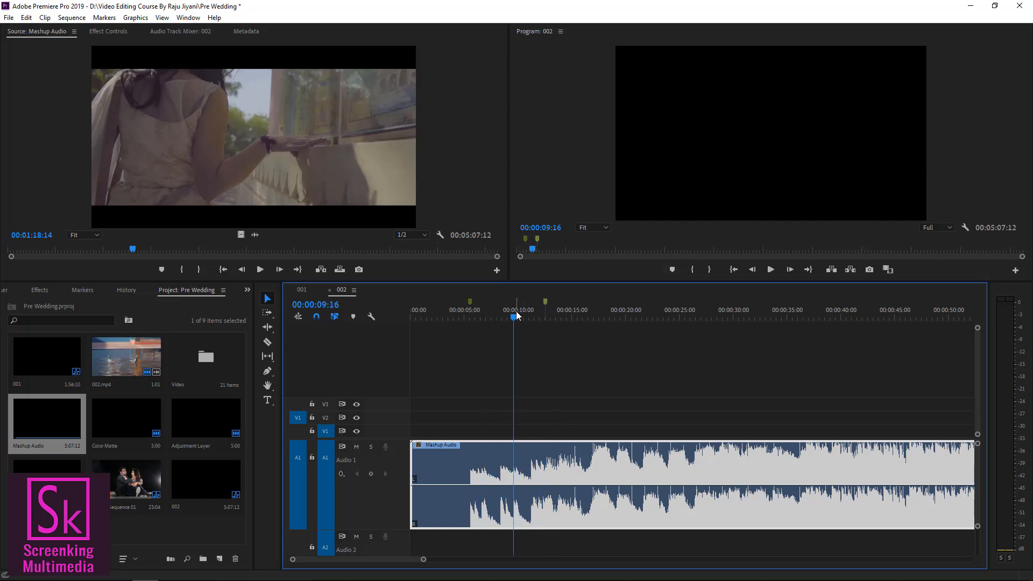
double_click(206, 372)
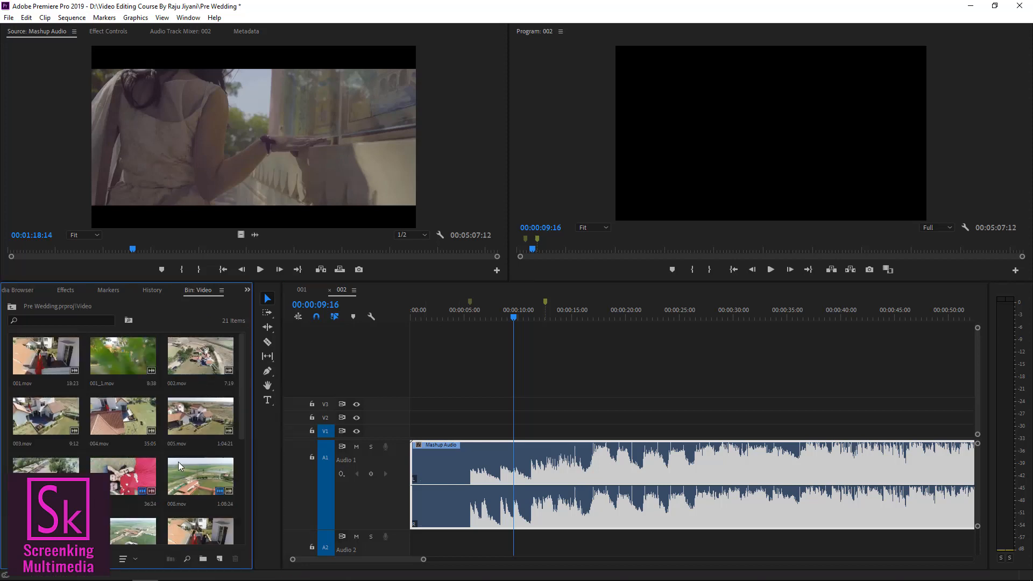
click(58, 348)
scroll(122, 412, down, 3)
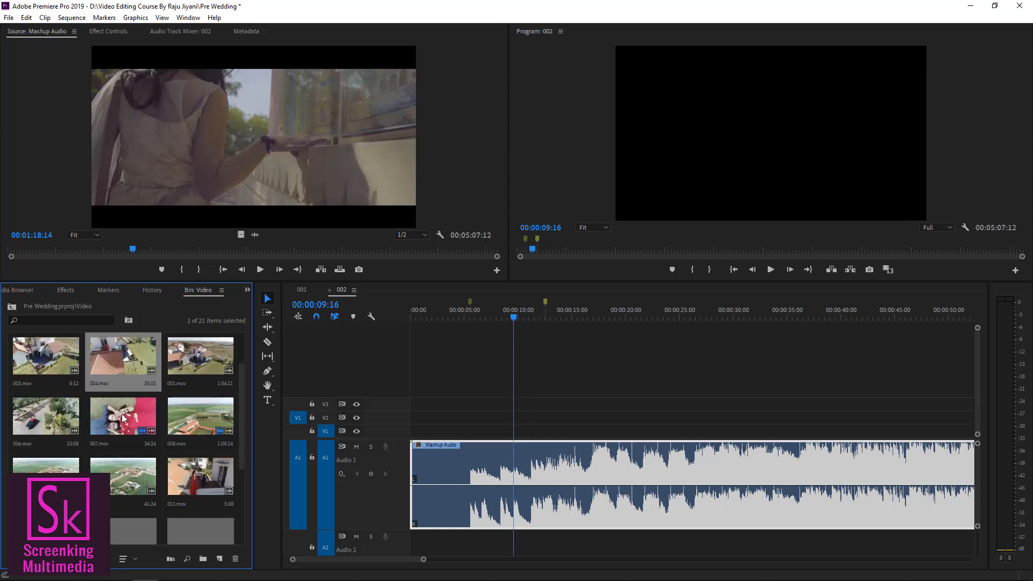
double_click(33, 414)
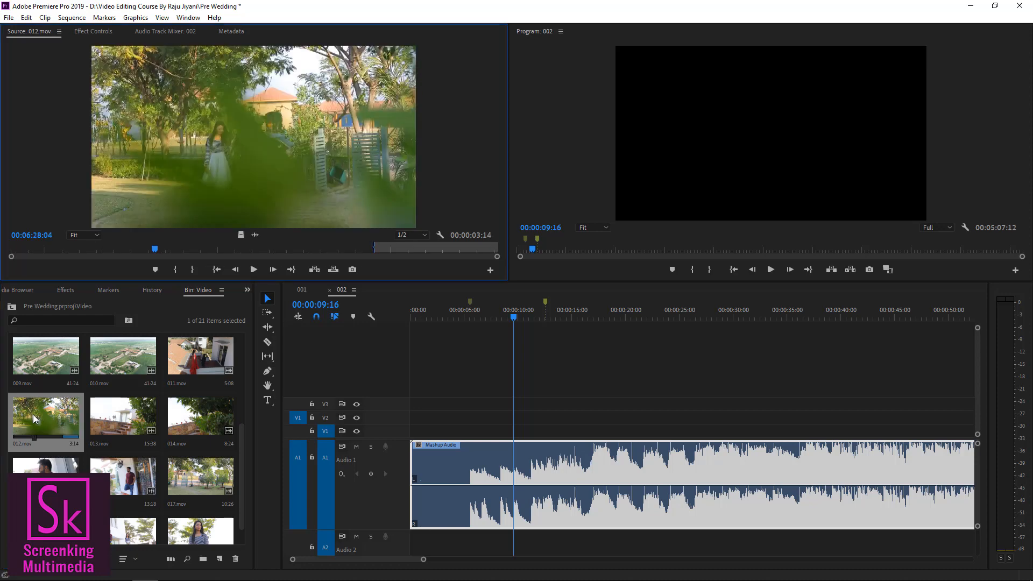
- Clear the existing In and Out points of source clip 012.mov
drag(157, 252, 372, 248)
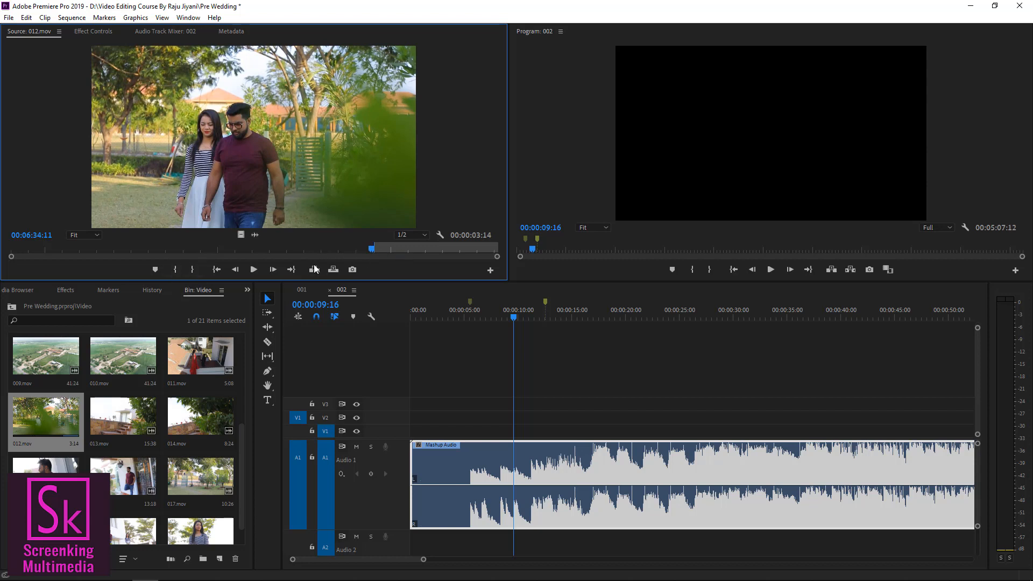
right_click(400, 250)
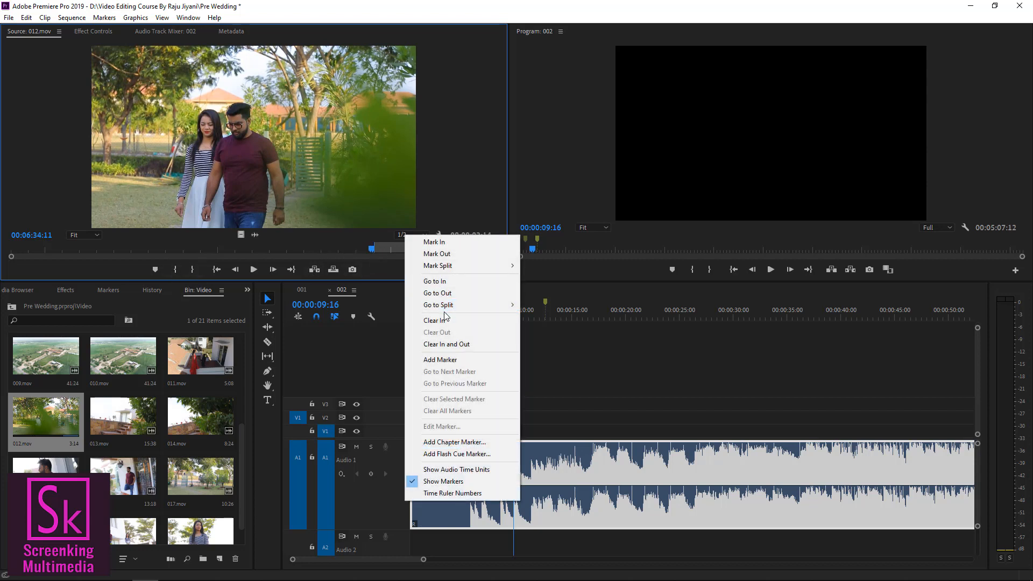
click(456, 344)
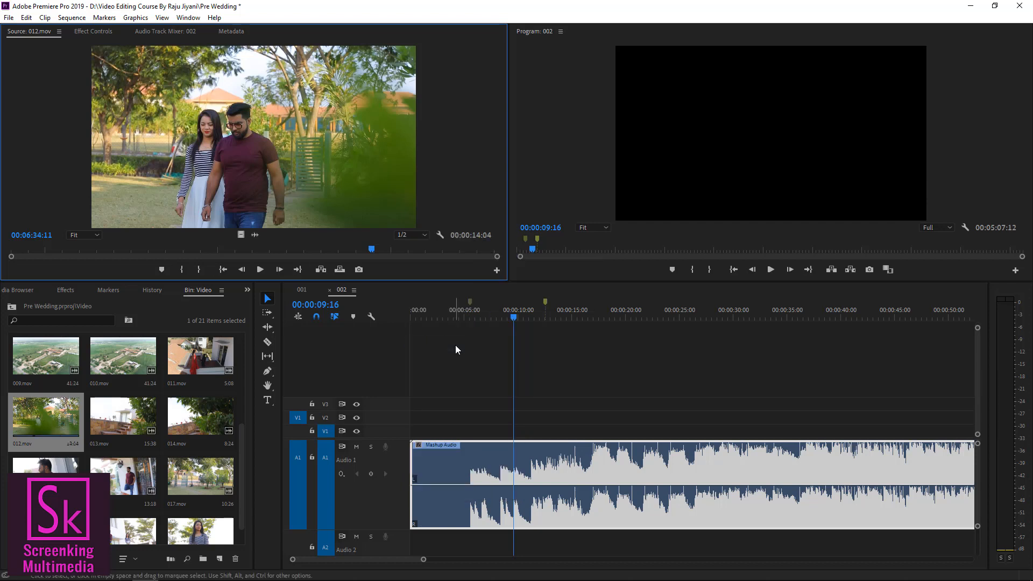
- Mark an In point at 00:06:35:02 and an Out point at 00:06:37:24 on source clip 012.mov
key(space)
key(space)
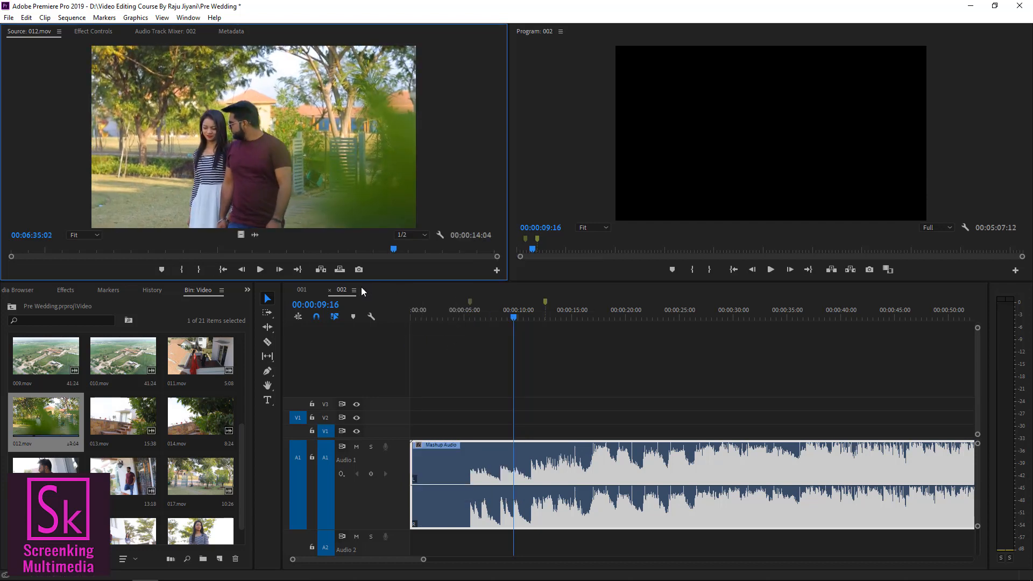
click(182, 269)
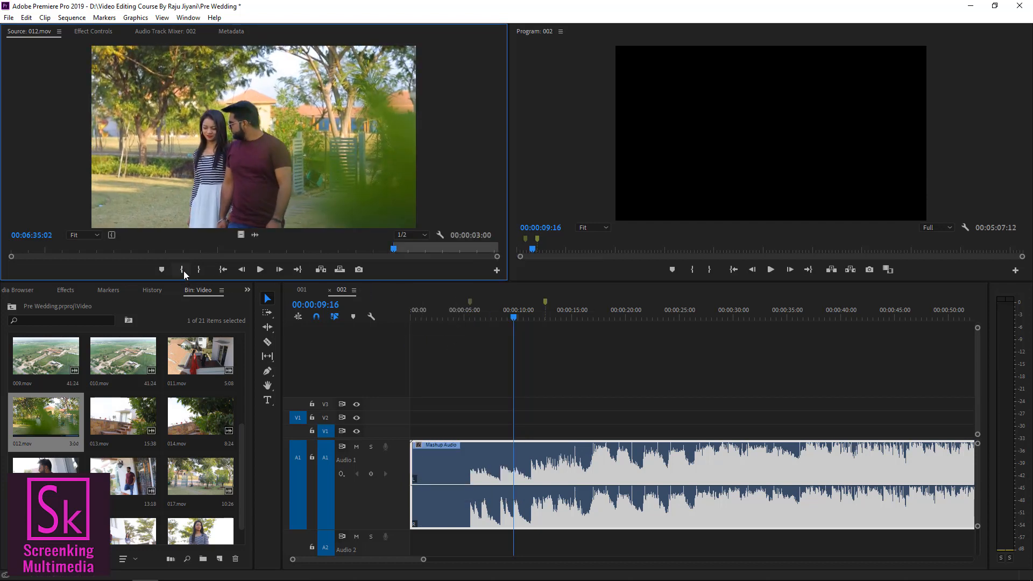
key(space)
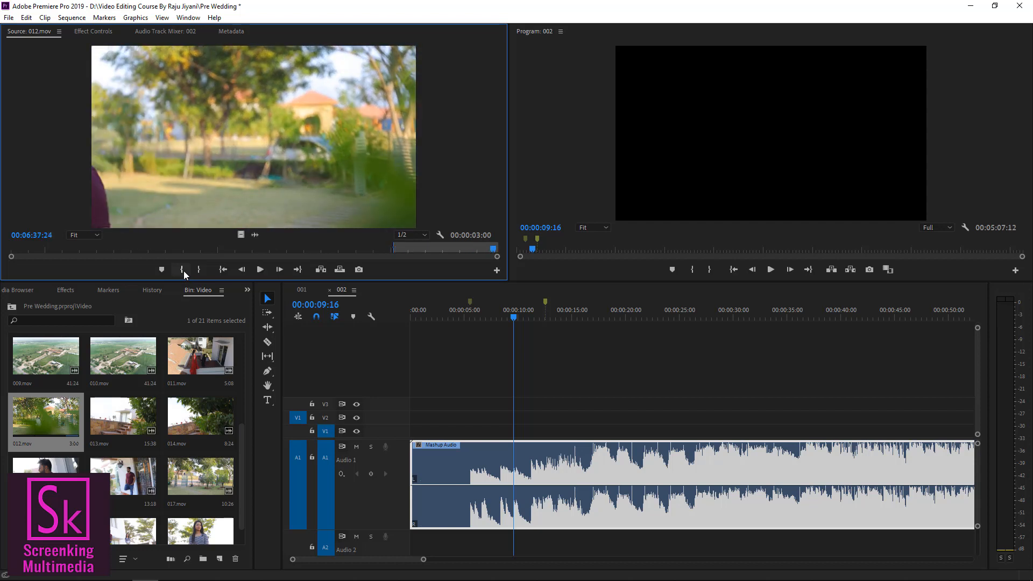
key(o)
- Place only the video of the marked 012.mov range on track V1 at the first timeline marker and preview it
drag(240, 233, 485, 436)
drag(525, 316, 467, 318)
key(space)
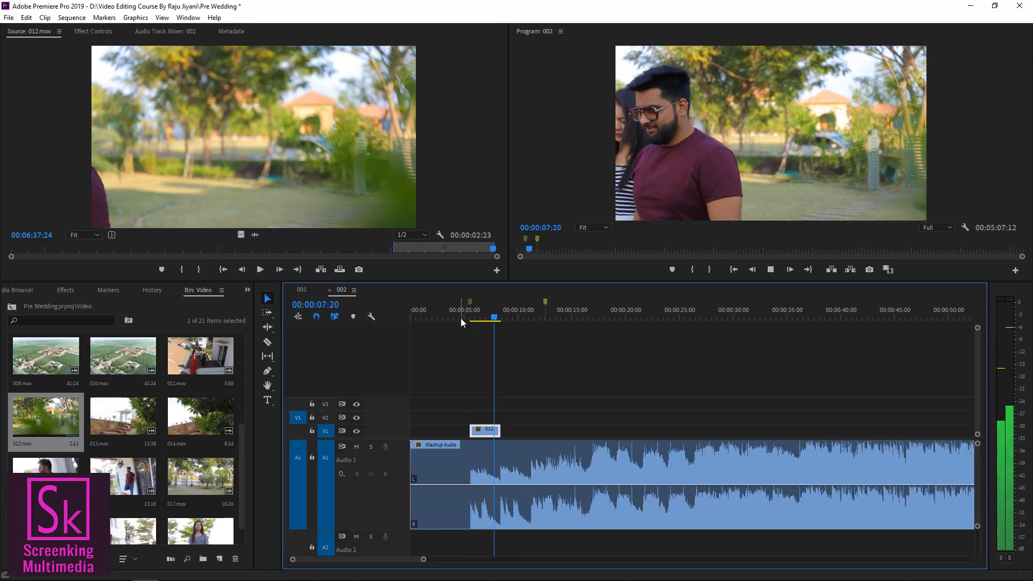
key(space)
drag(495, 319, 476, 320)
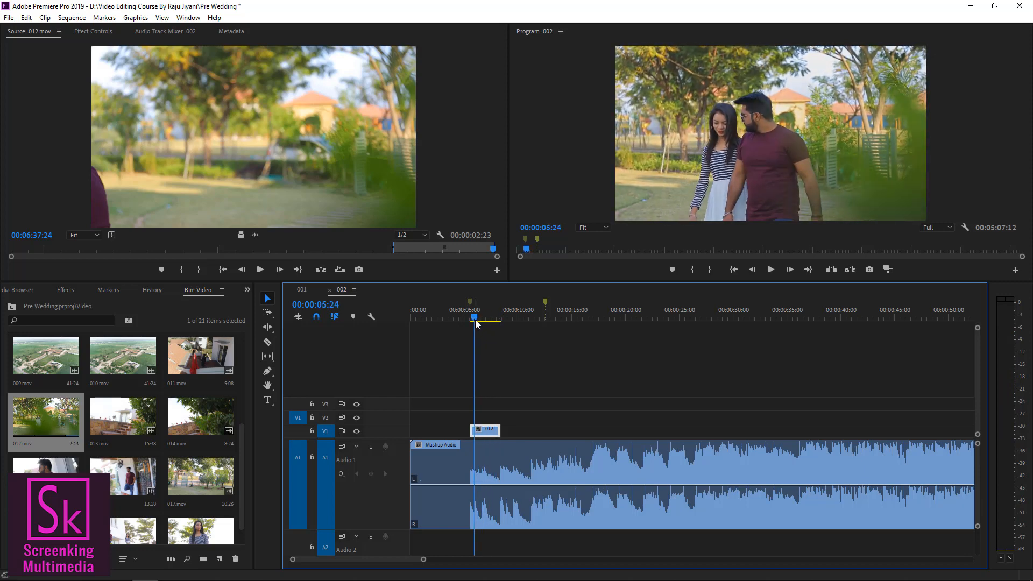
right_click(493, 435)
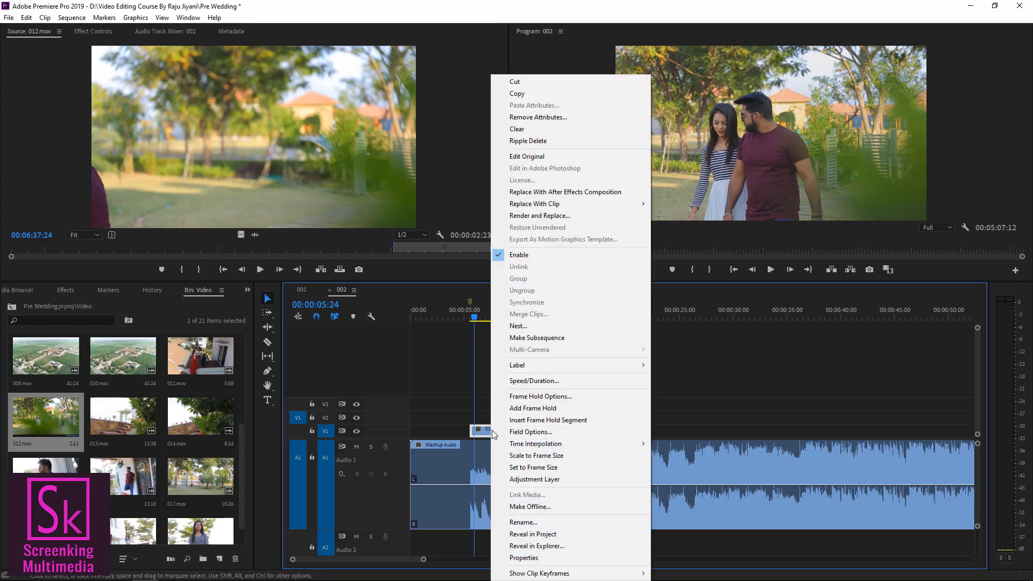
click(544, 382)
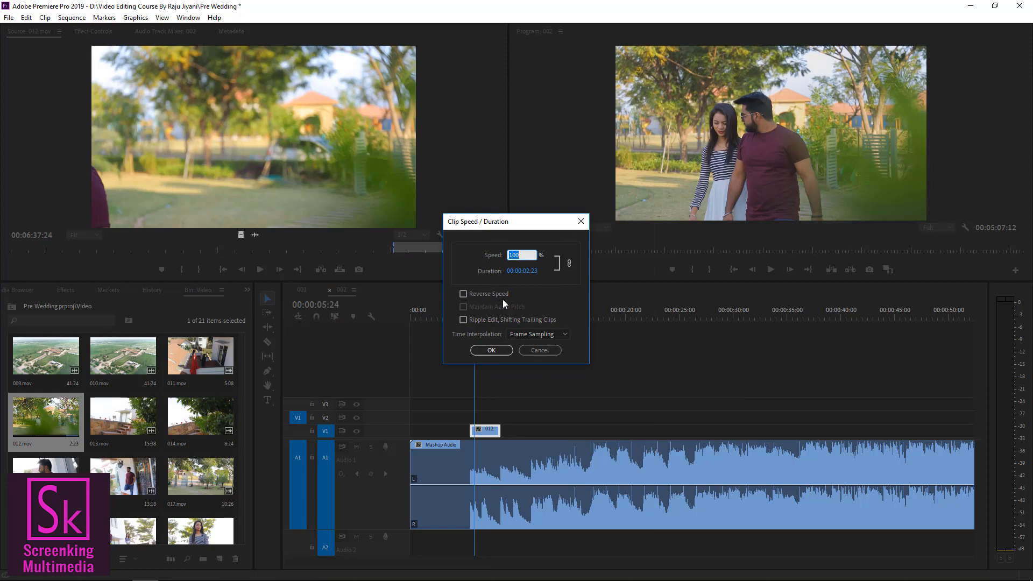
click(535, 352)
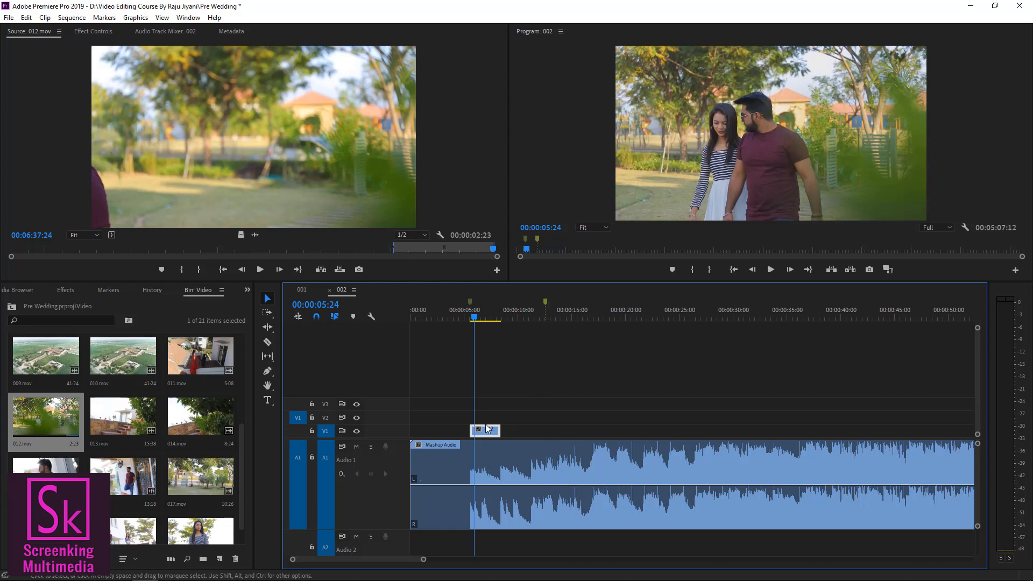
- Try slowing the 012.mov timeline clip with Time Remapping to 59% and 33% speed, and undo both changes
click(94, 31)
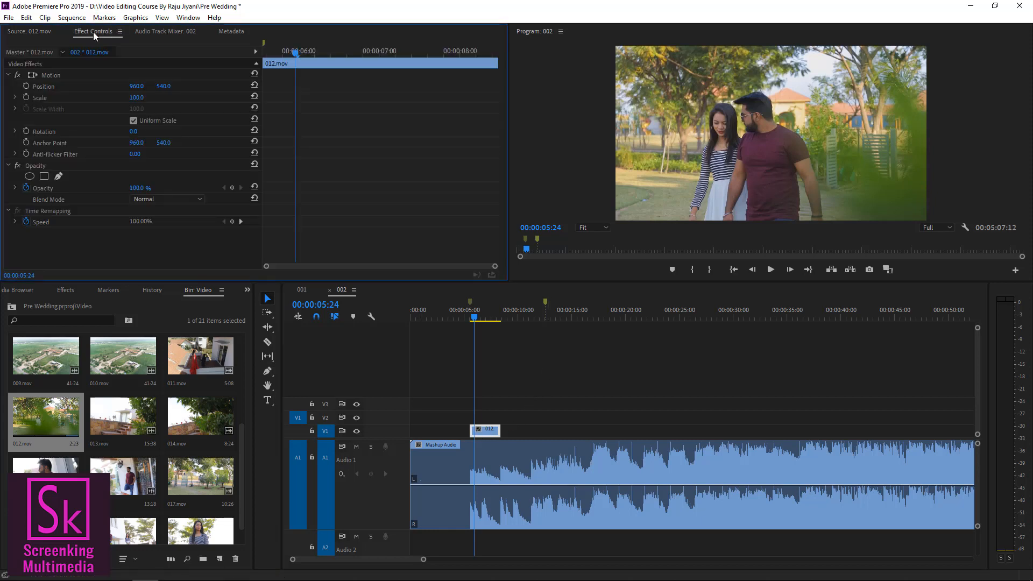
click(38, 225)
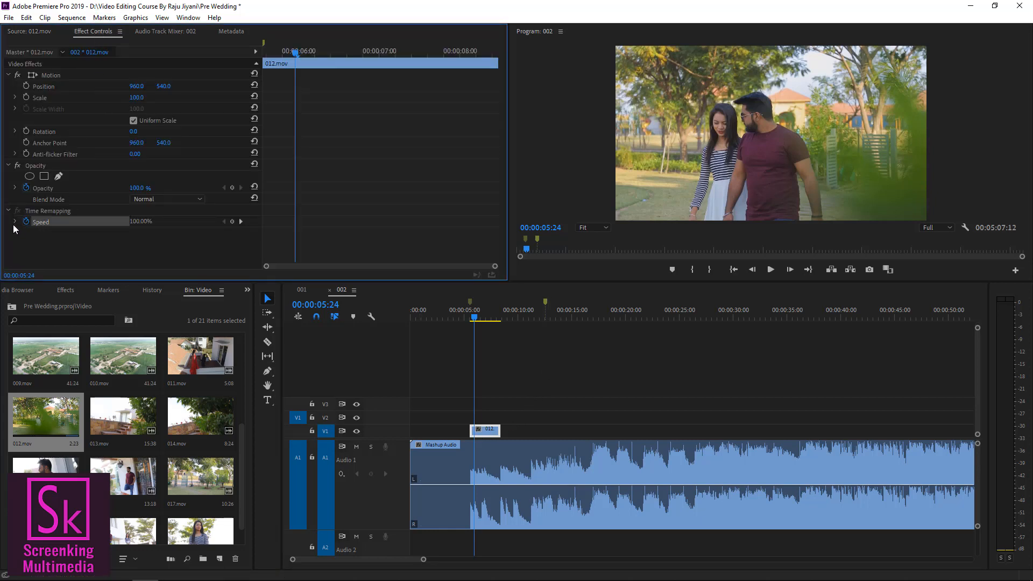
click(14, 222)
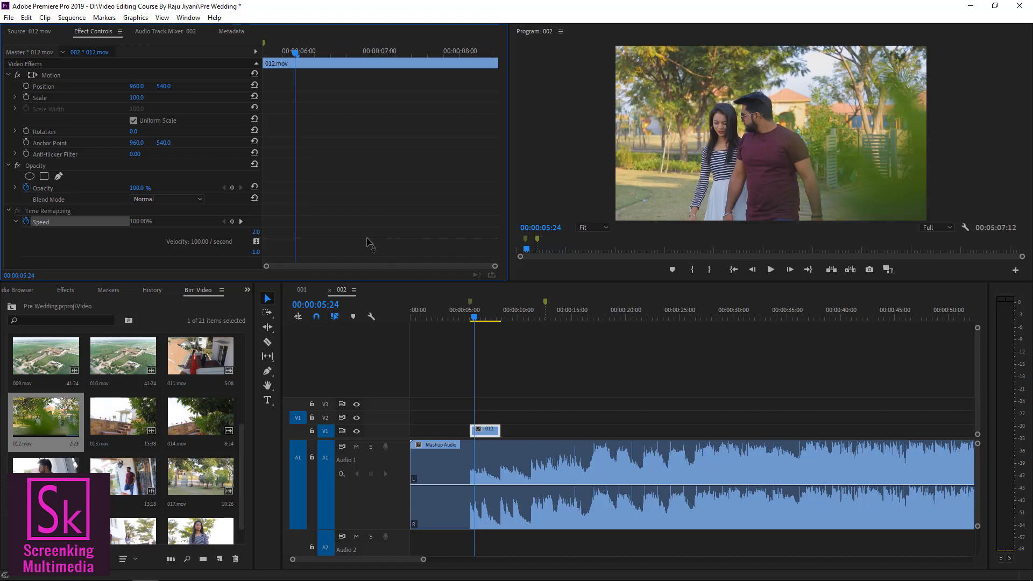
drag(369, 243, 369, 251)
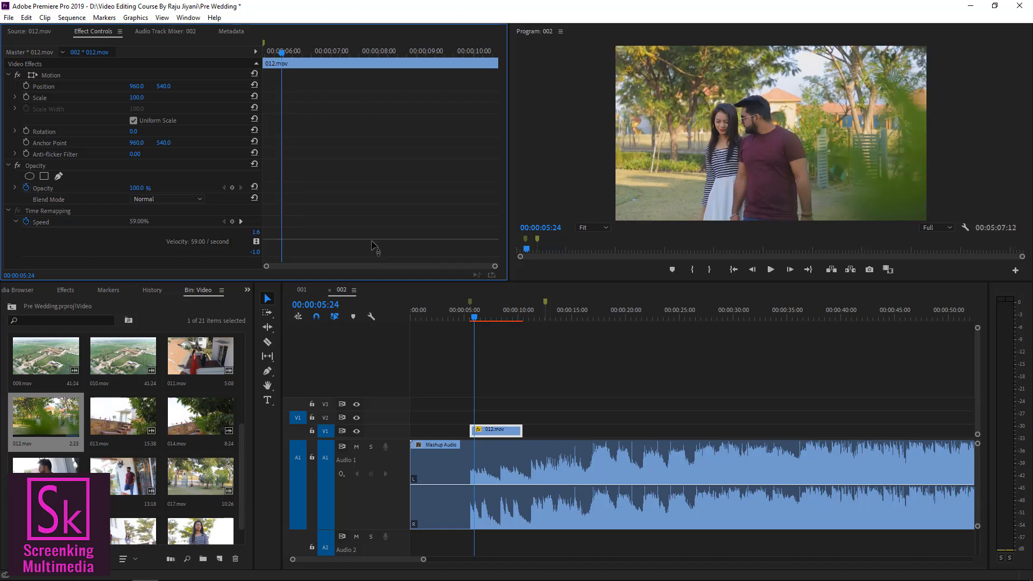
drag(372, 242, 373, 255)
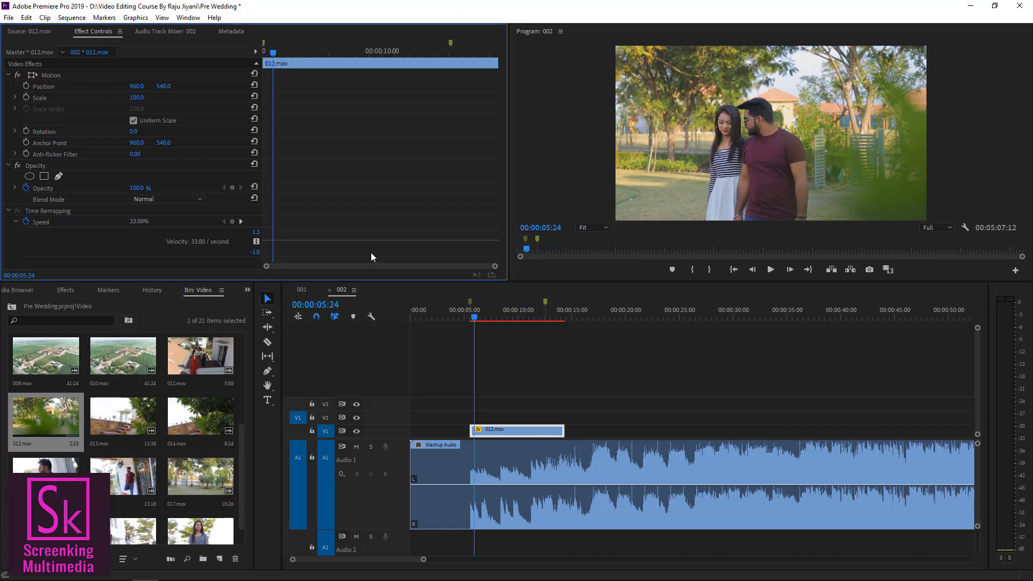
key(ctrl+z)
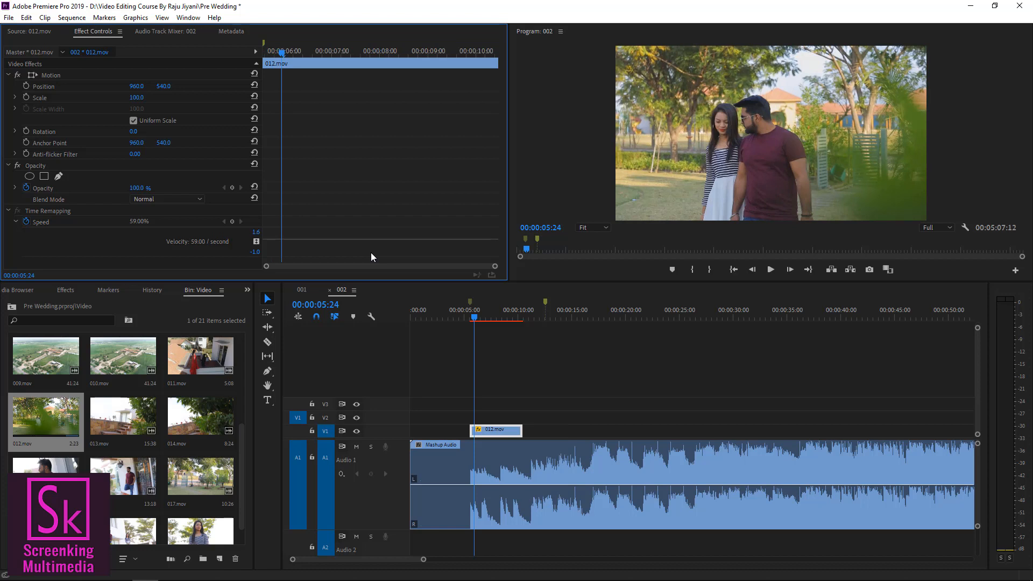
key(ctrl+z)
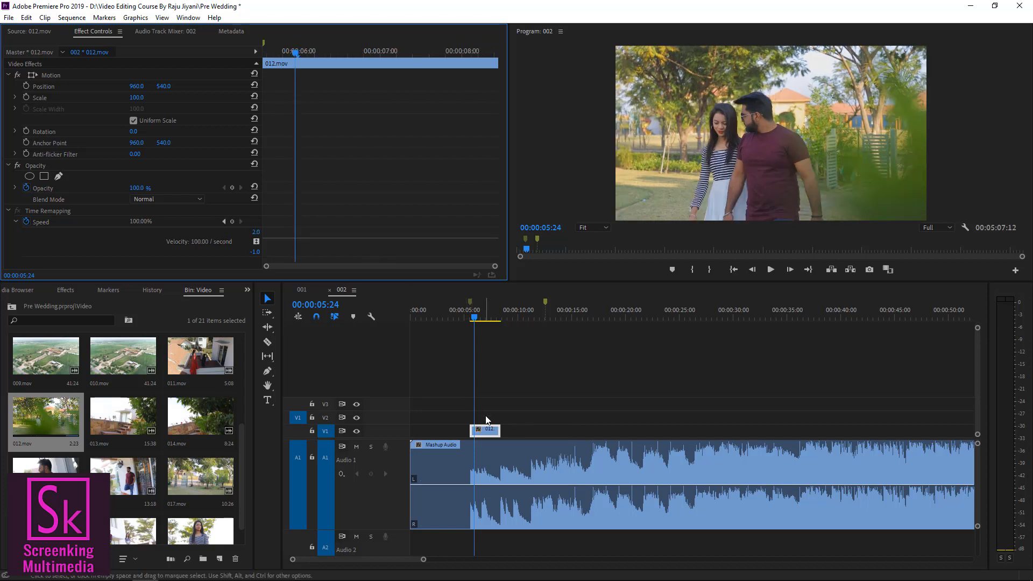
- Rate-stretch the end of the 012.mov clip on V1 out to the second timeline marker, slowing it to 41.71%
click(487, 432)
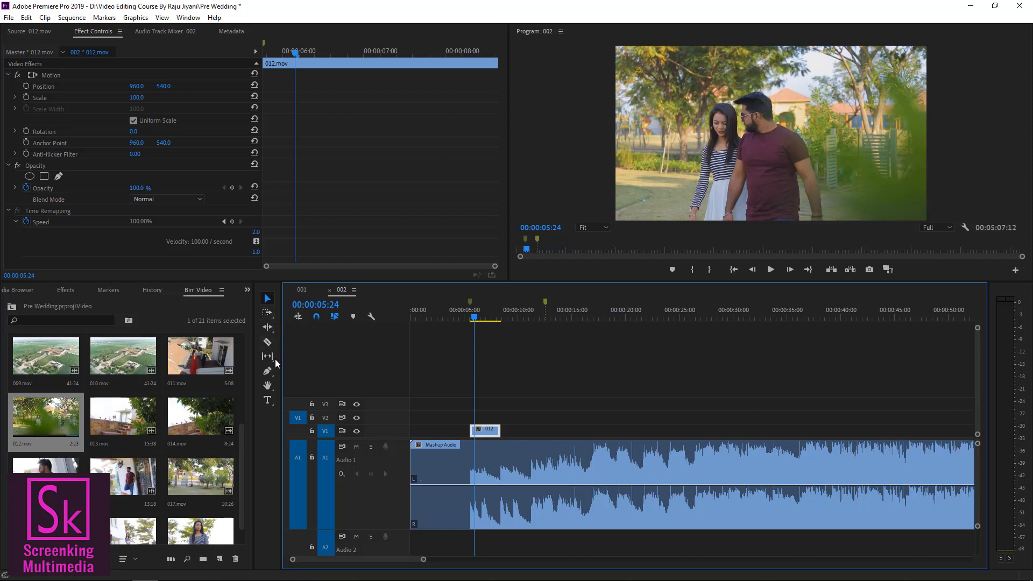
key(b)
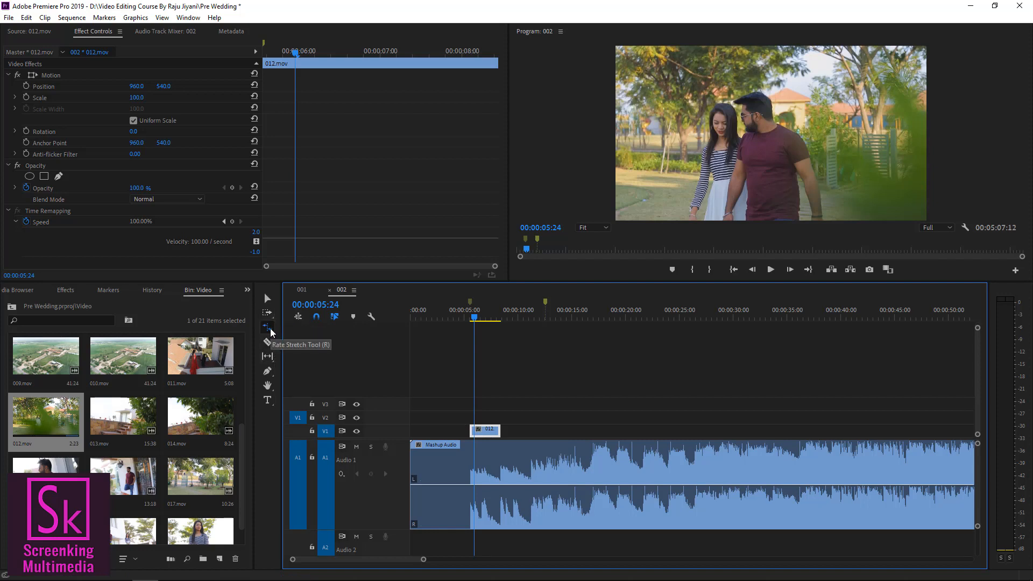
click(270, 330)
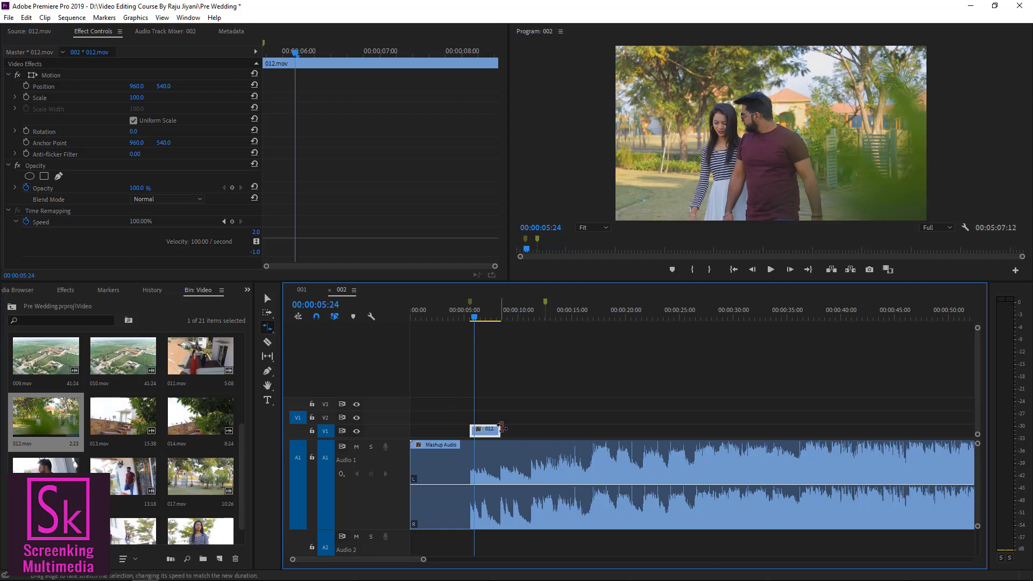
drag(501, 429, 544, 429)
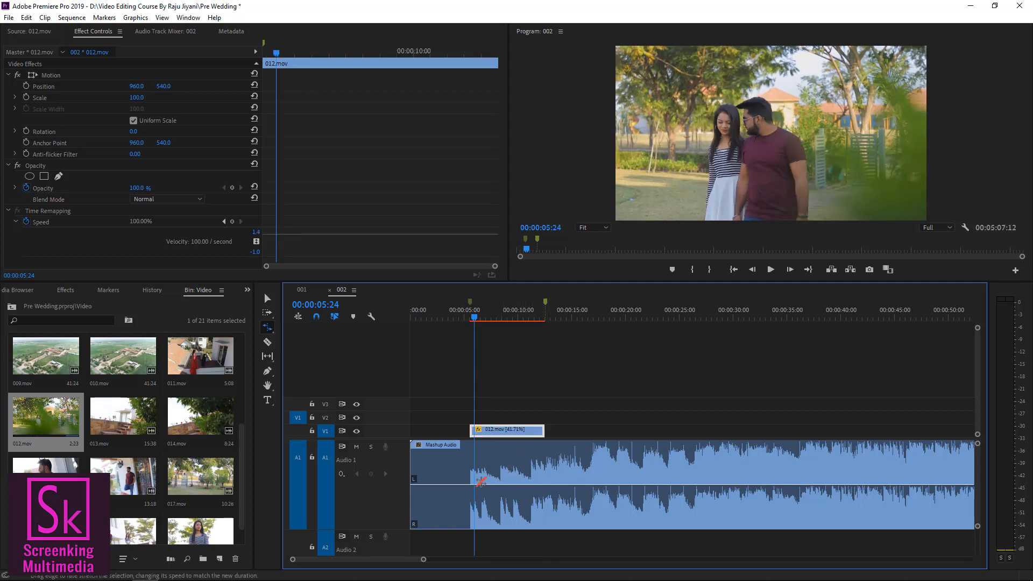
- Play the slowed 012.mov clip against the music from its start at 00:00:05:15, and scrub back through it
click(469, 317)
click(470, 317)
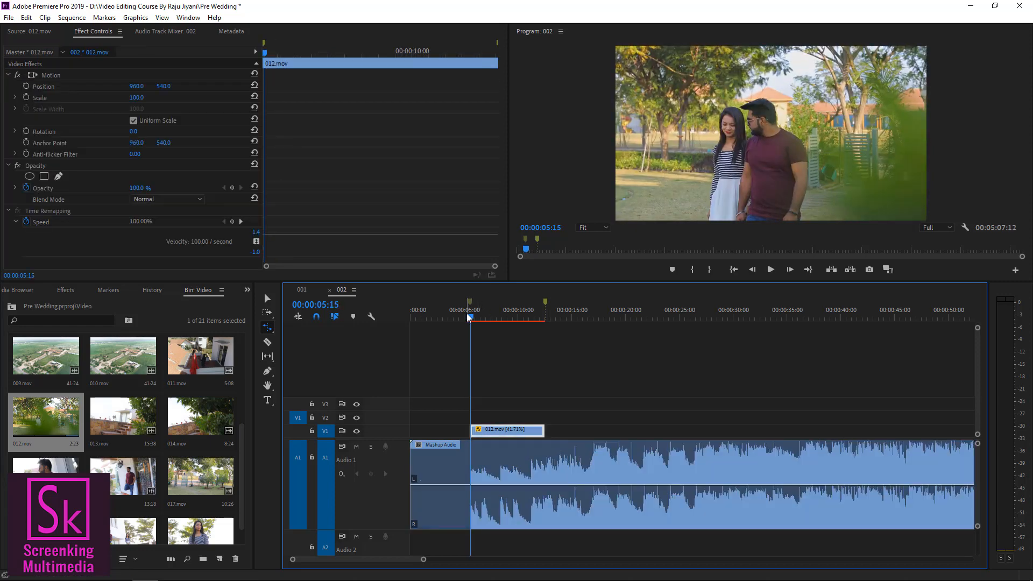
key(space)
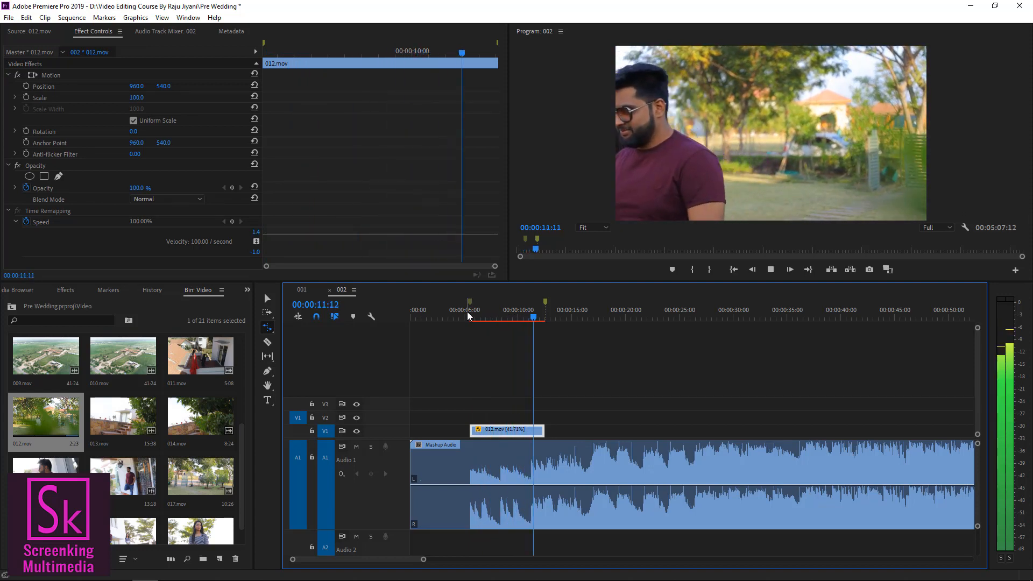
key(space)
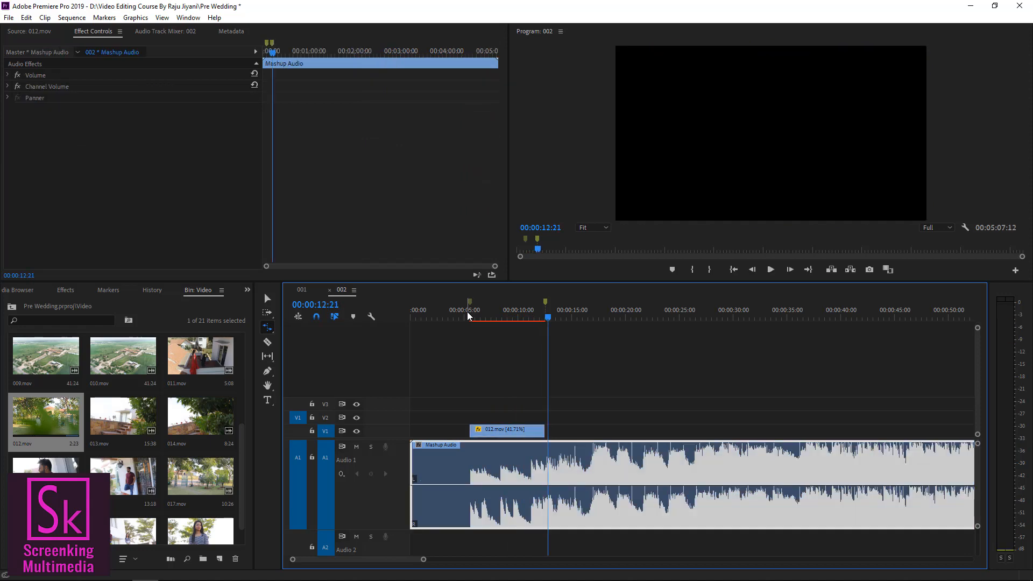
mouse_move(512, 315)
mouse_down()
mouse_move(486, 315)
mouse_move(500, 317)
mouse_up()
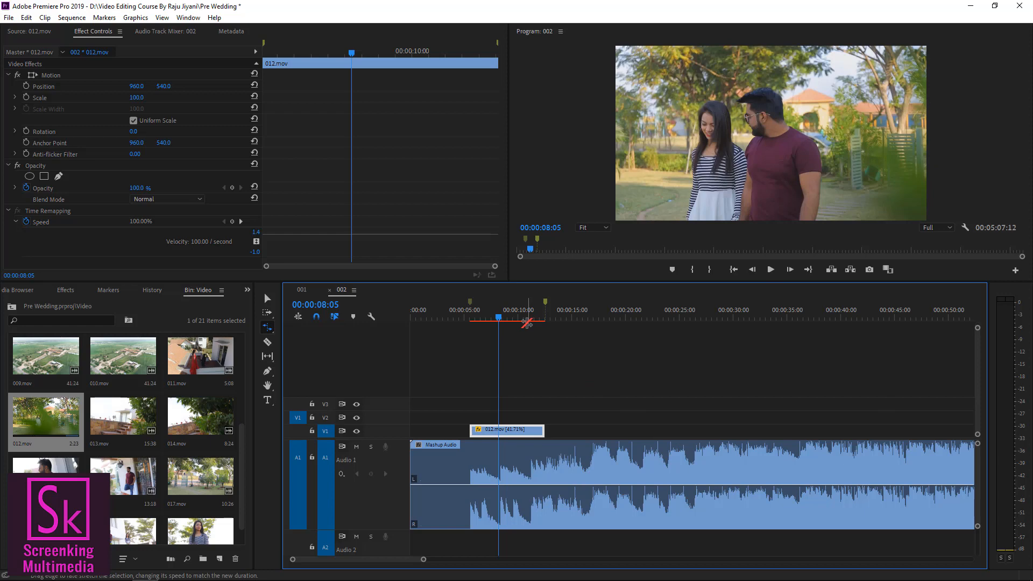
- Play the music on from the end of the 012.mov clip and add a sequence marker at 00:00:16:07
key(v)
drag(520, 320, 547, 321)
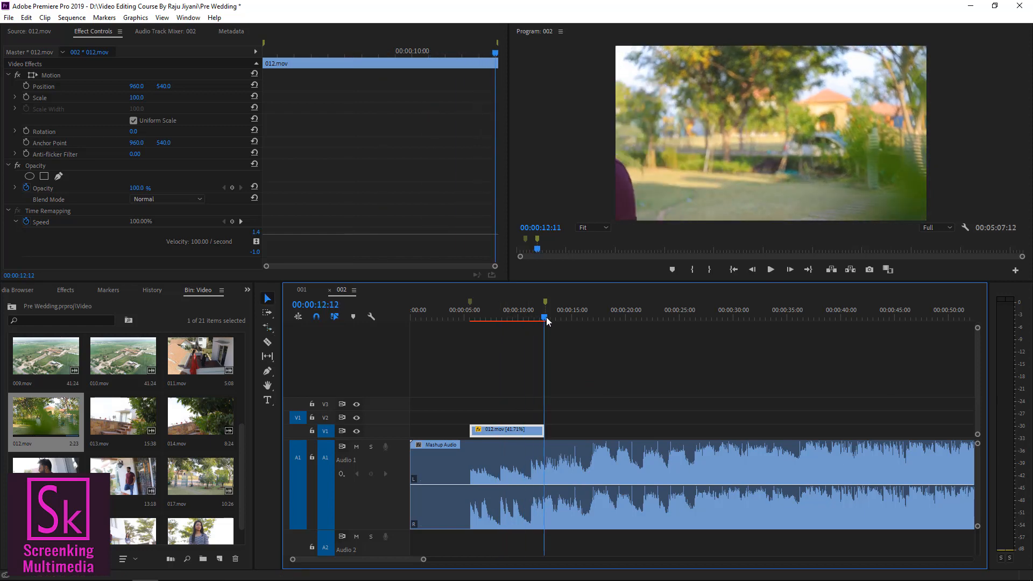
key(space)
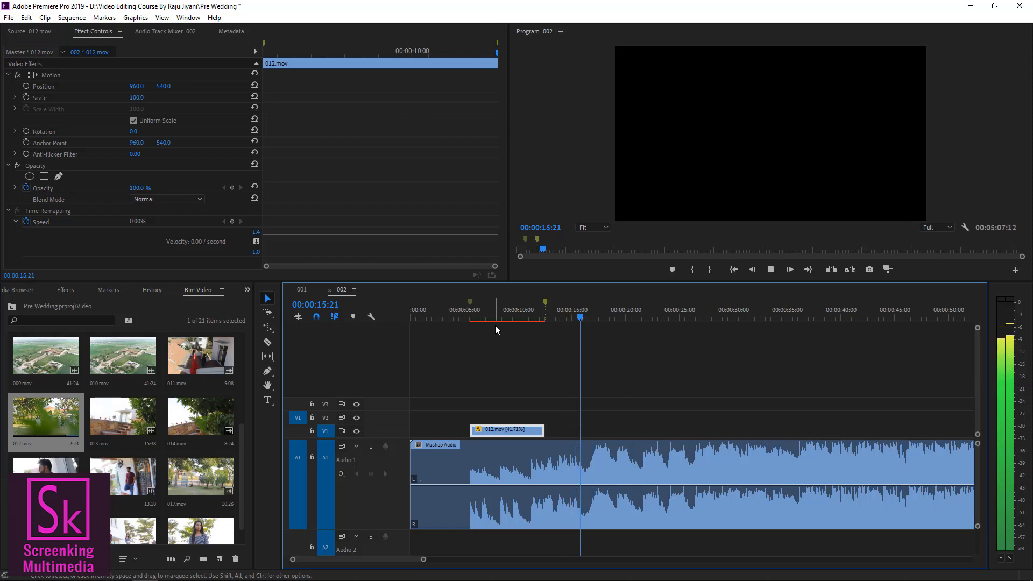
key(space)
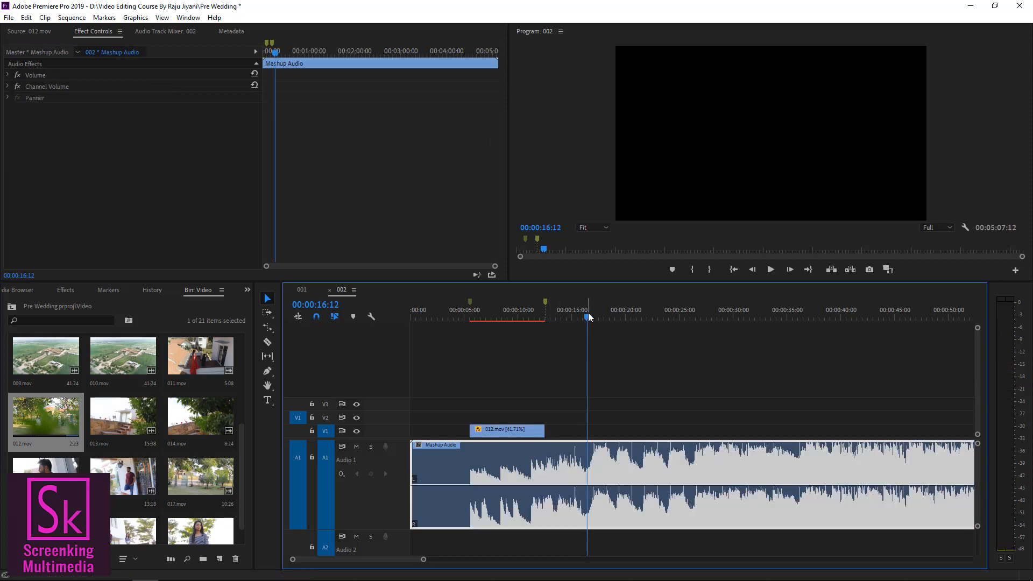
key(Left)
key(Left)
key(Left)
key(Left)
key(Left)
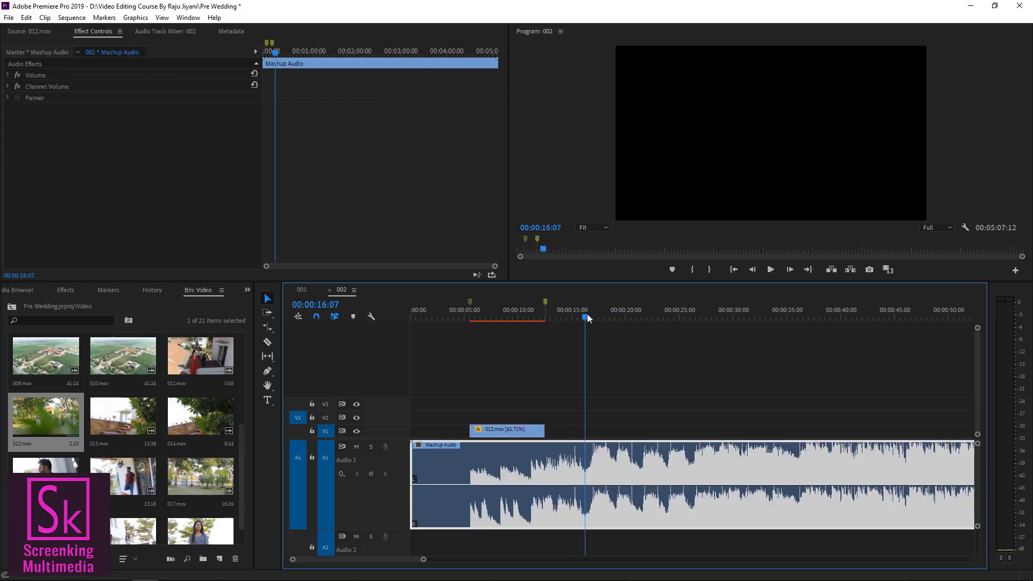
click(673, 270)
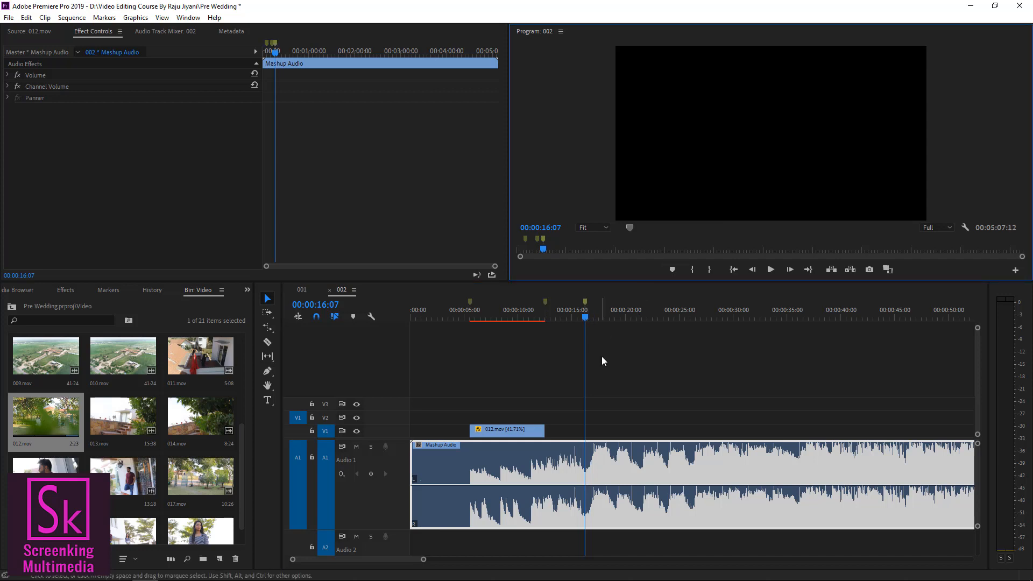
- Leave the Video bin for the project root and open 002.mp4 in the Source Monitor
click(189, 444)
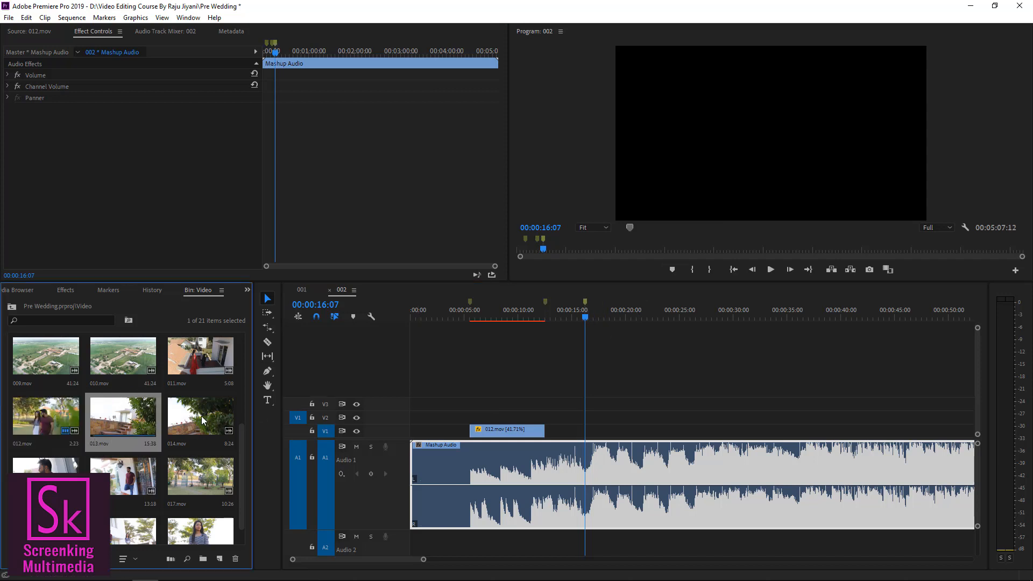
scroll(190, 444, up, 1)
scroll(191, 444, up, 2)
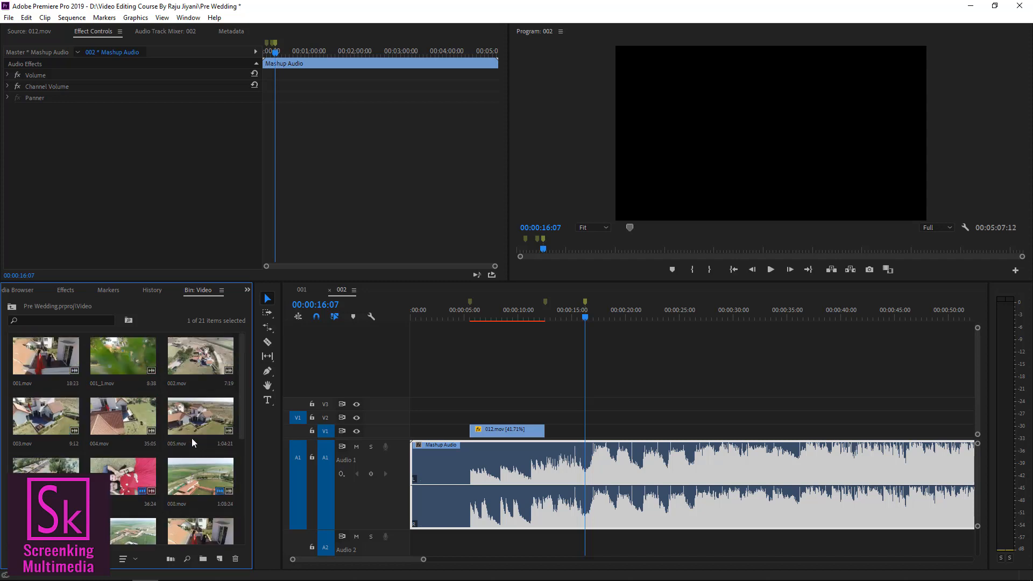
click(11, 307)
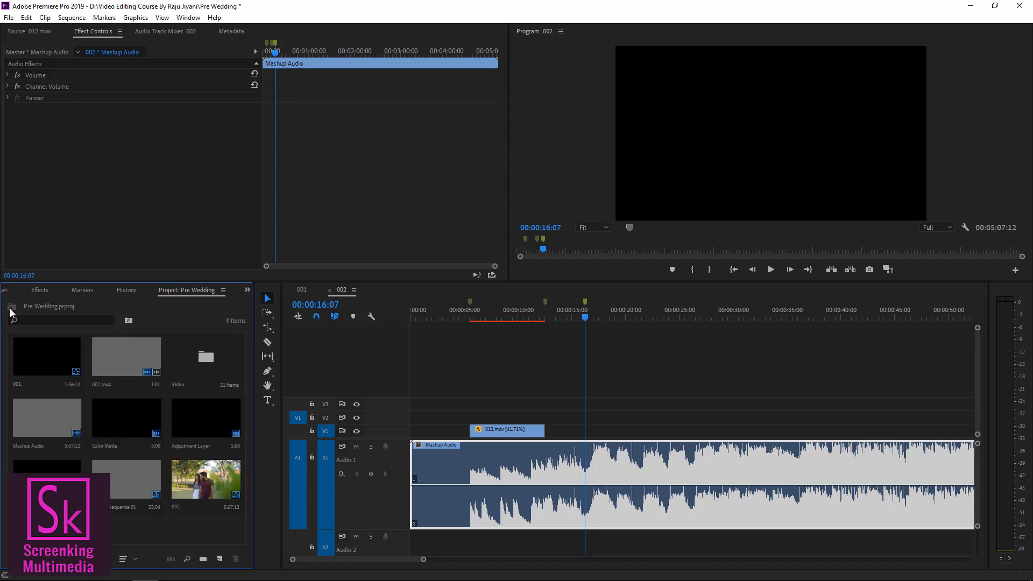
double_click(135, 362)
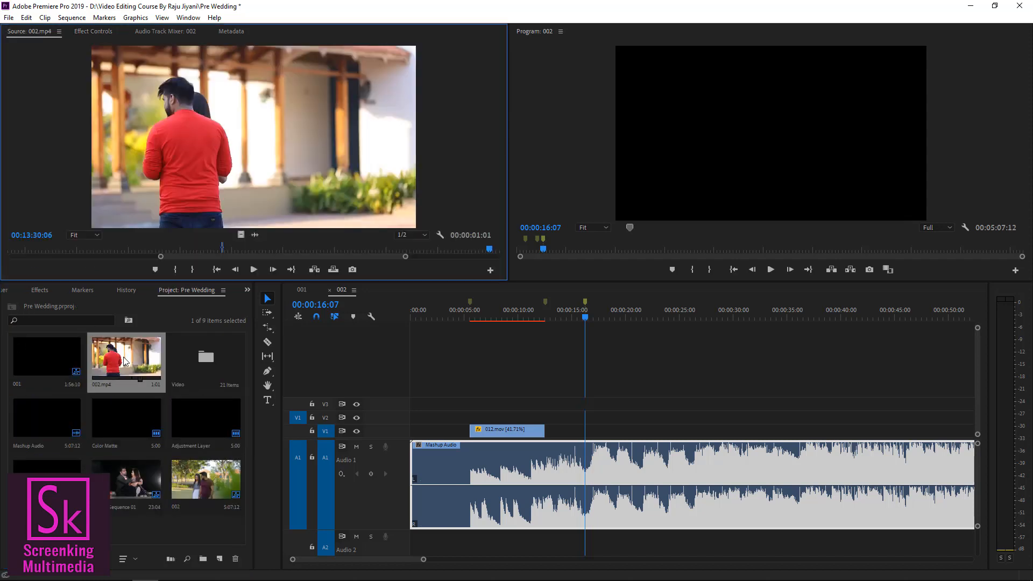
- Preview the two-pigeon shot near 00:10:54:02 in 002.mp4 and place the marked range's video on V1 directly after 012.mov
drag(160, 256, 131, 257)
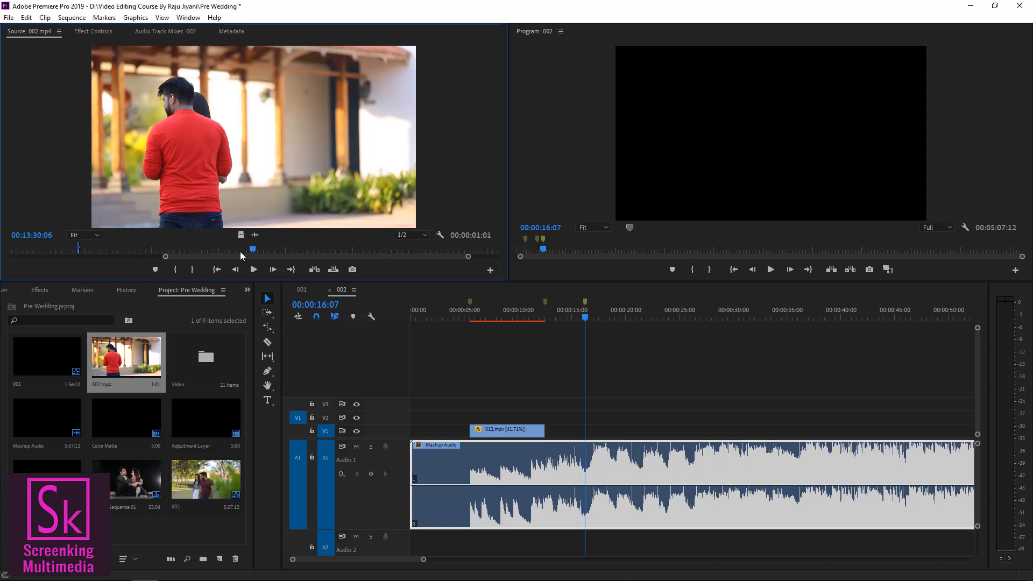
drag(255, 254, 76, 253)
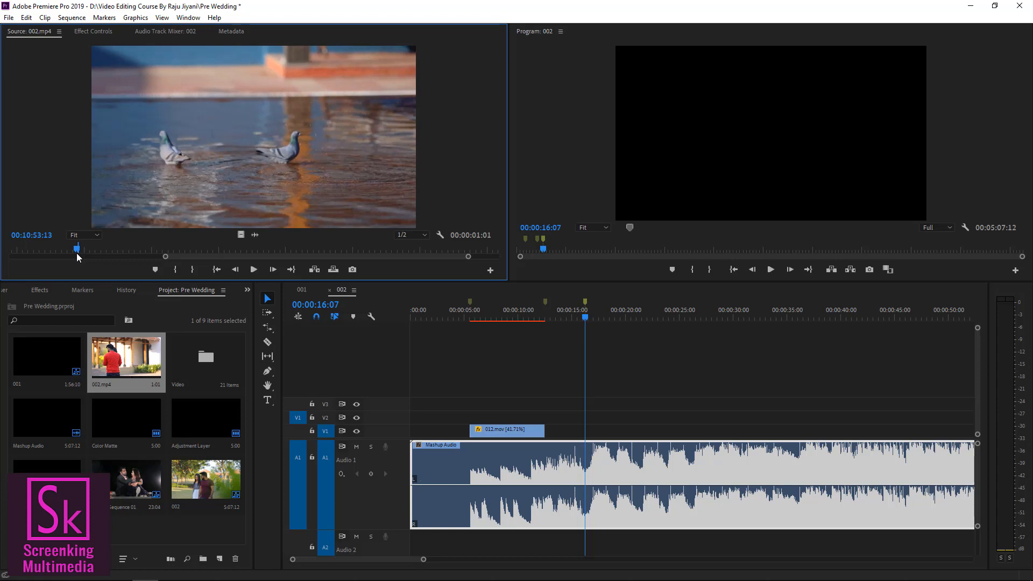
key(equal)
key(equal)
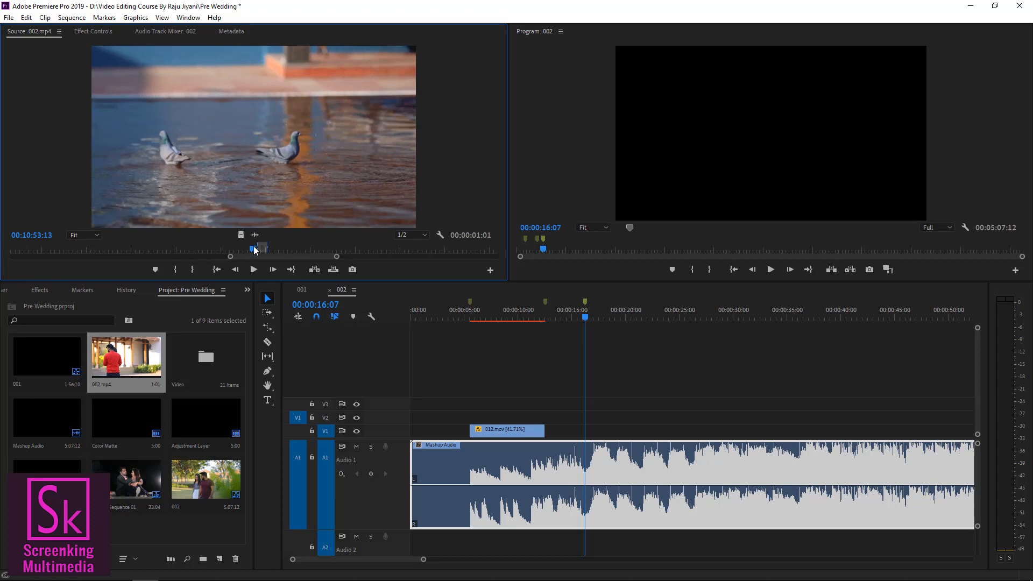
drag(253, 249, 258, 252)
drag(259, 248, 259, 248)
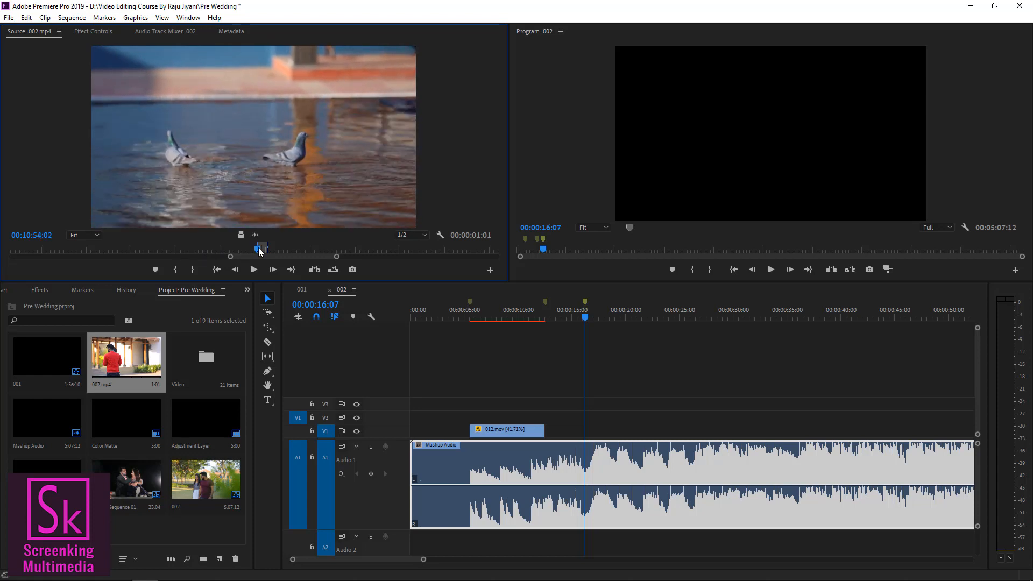
key(space)
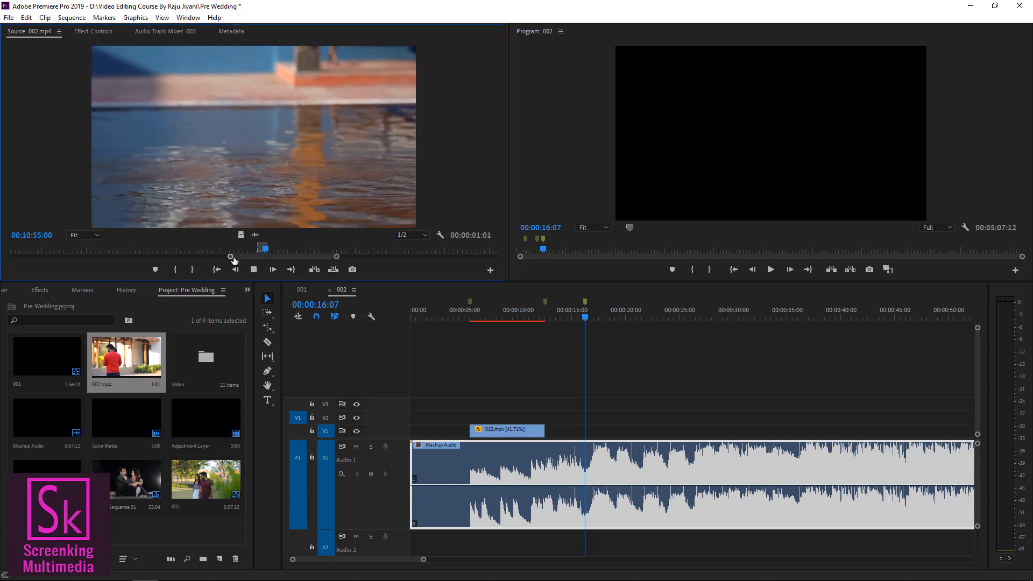
key(space)
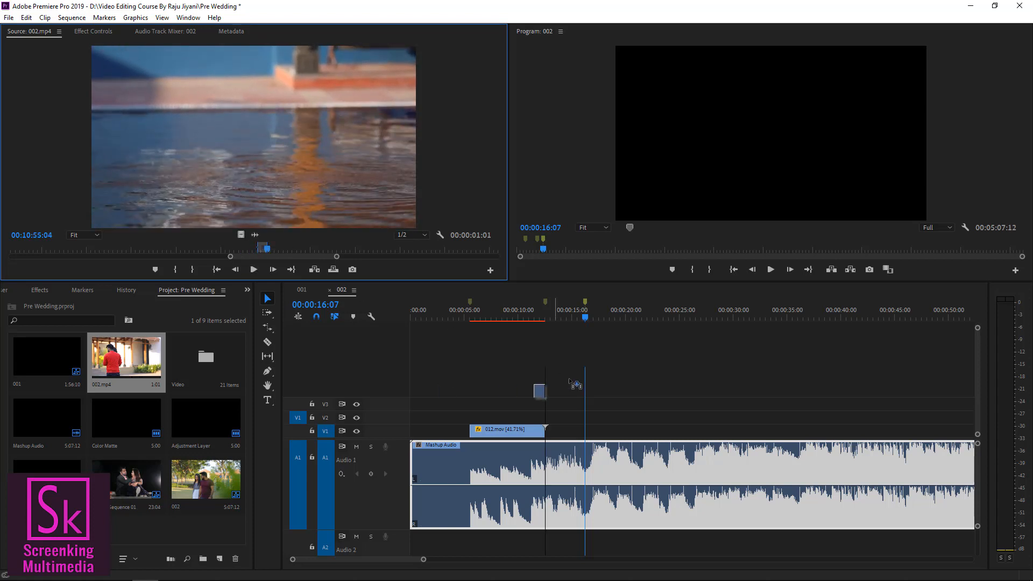
drag(552, 427, 551, 429)
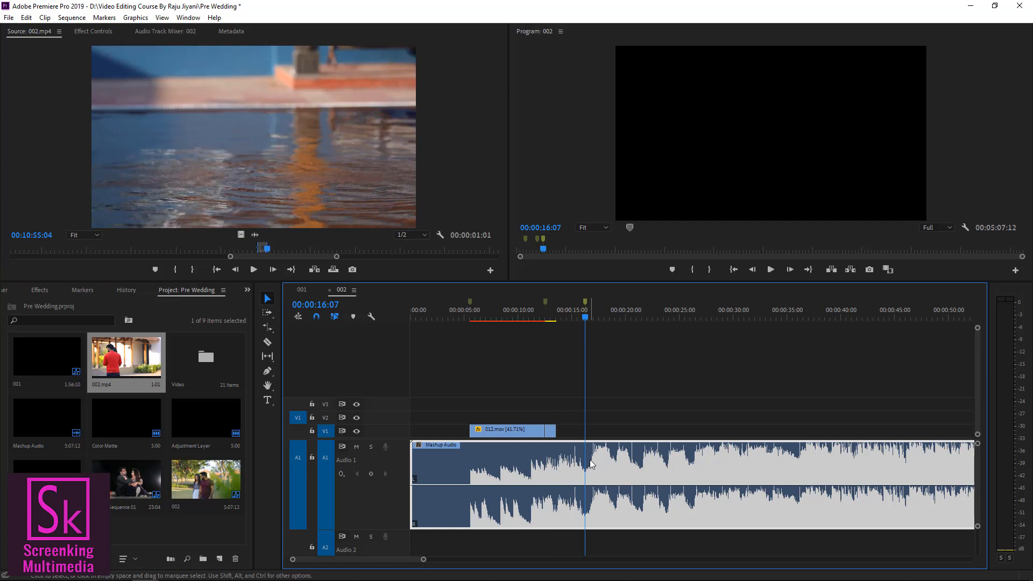
- Rate-stretch the end of the 002.mp4 clip out to the third timeline marker, slowing it to 27.96%, and play it with the music
key(b)
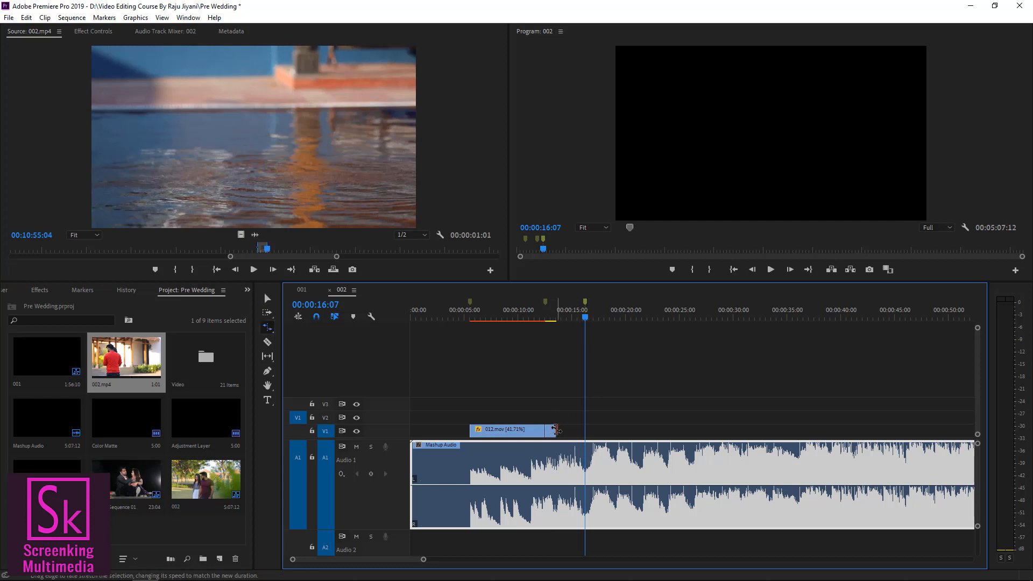
click(583, 430)
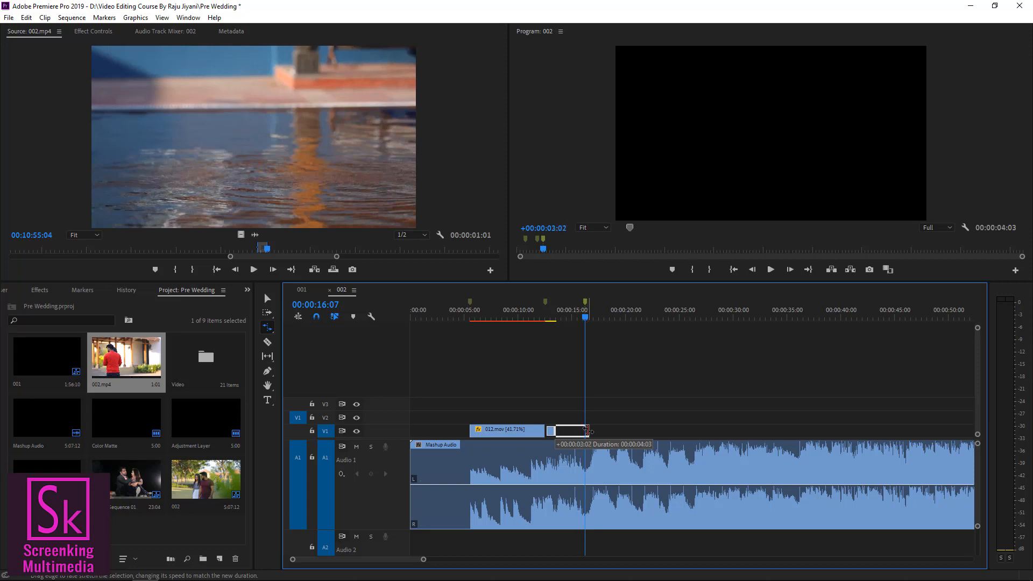
drag(587, 431, 585, 430)
drag(572, 324, 542, 319)
key(space)
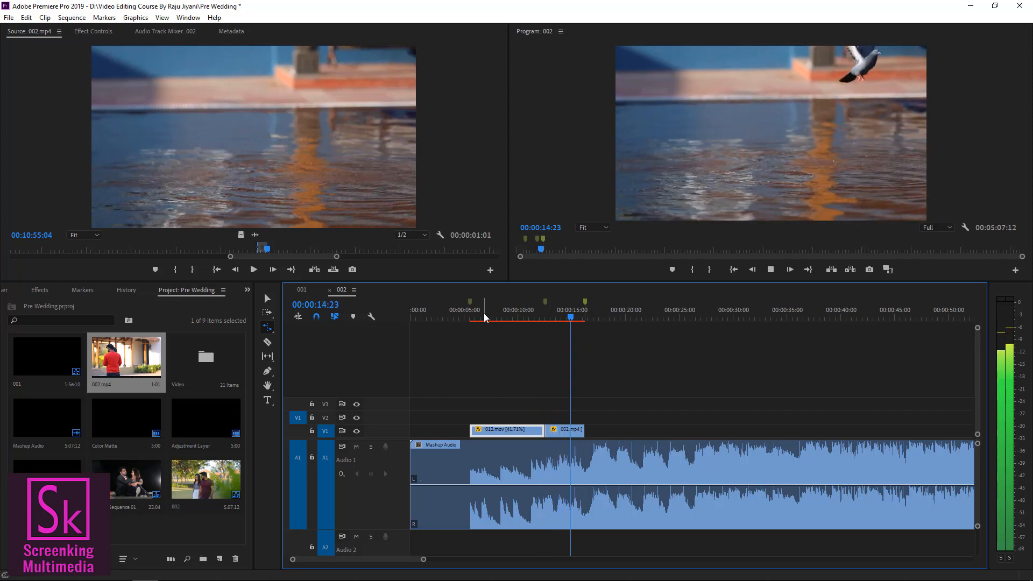
key(space)
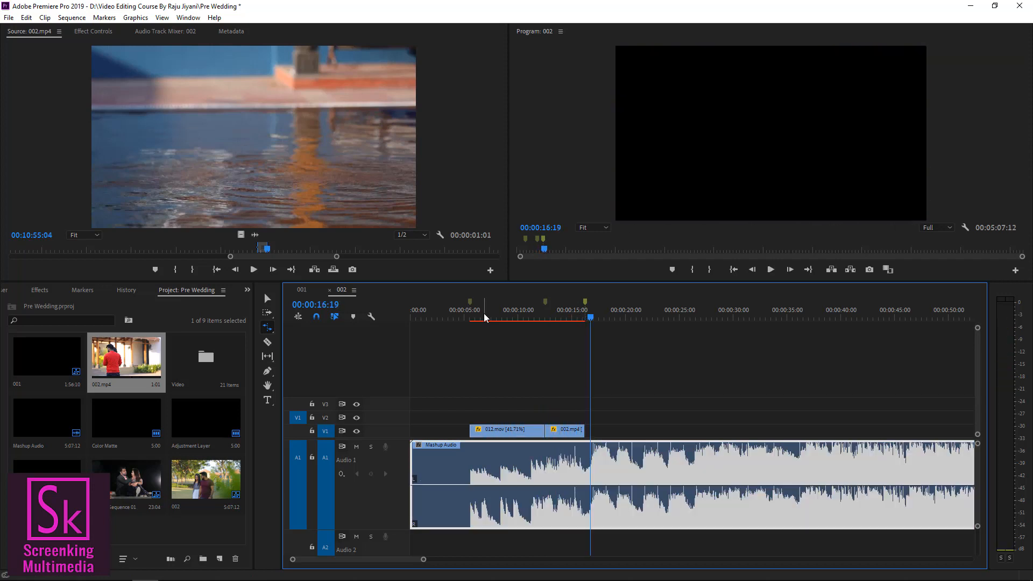
- Rate-stretch the end of the 002.mp4 clip to 00:00:16:08, slowing it to 27.66%, and play it from near its start
key(equal)
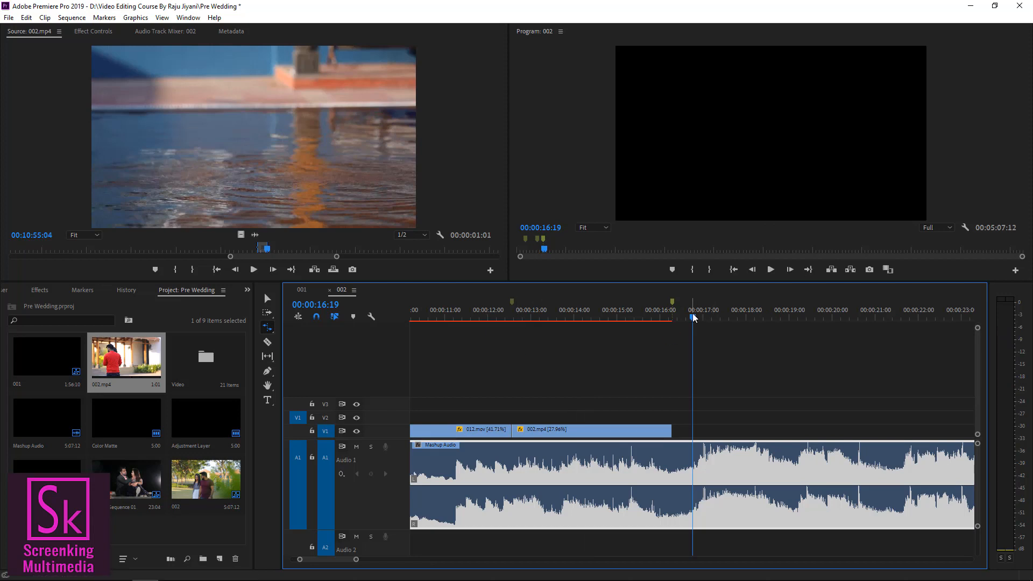
drag(693, 317, 677, 318)
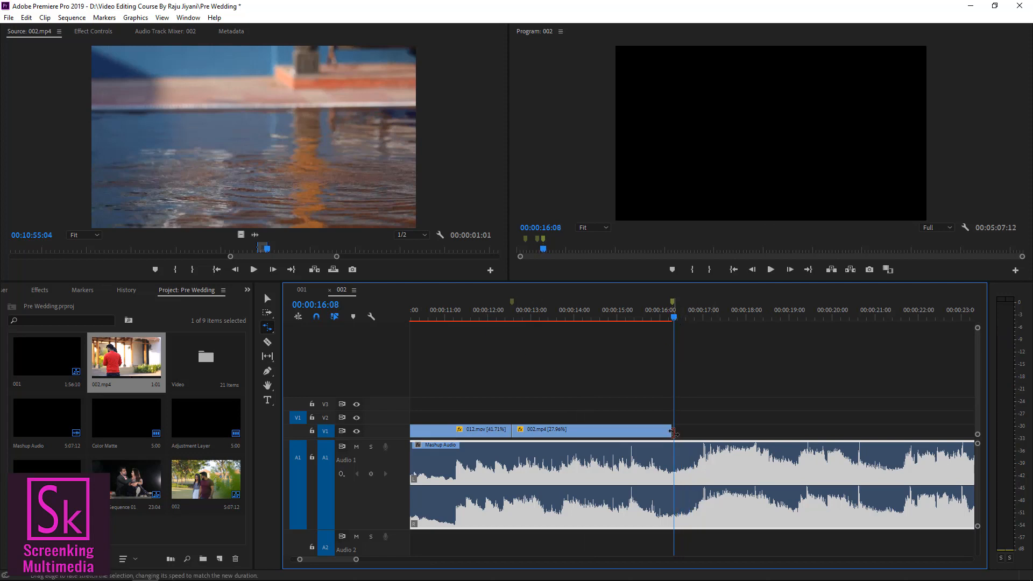
drag(670, 430, 674, 430)
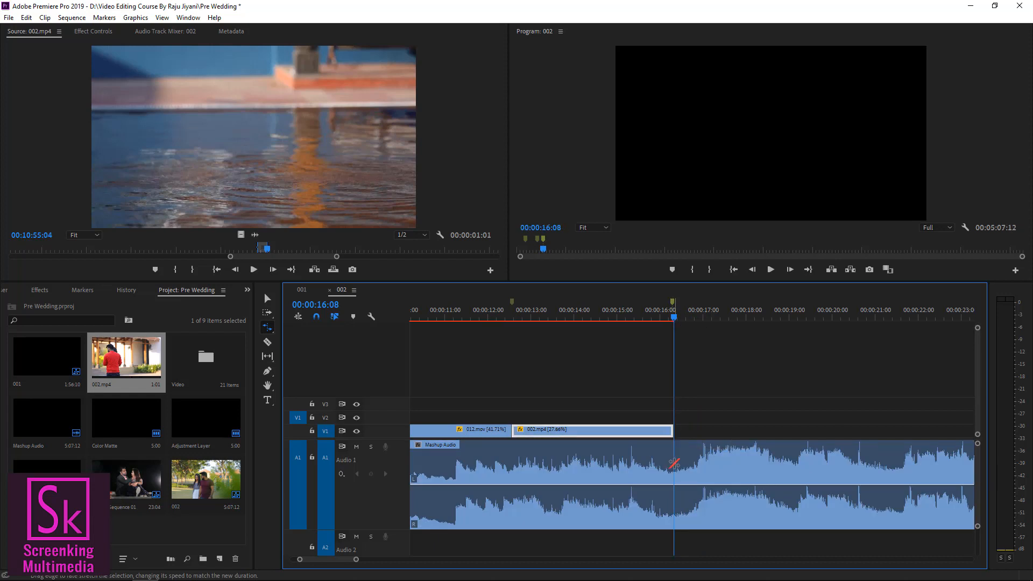
drag(558, 311, 520, 318)
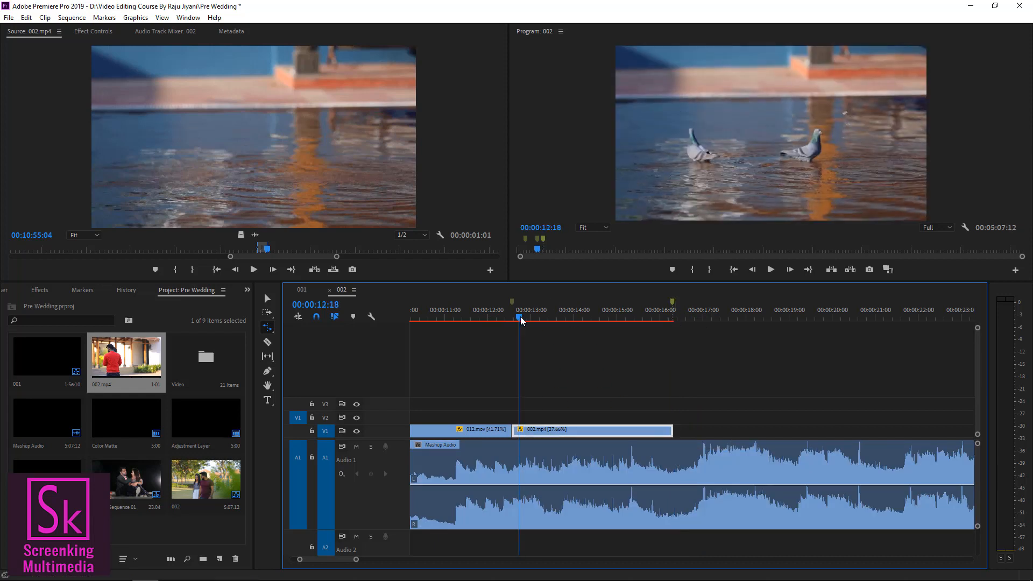
key(space)
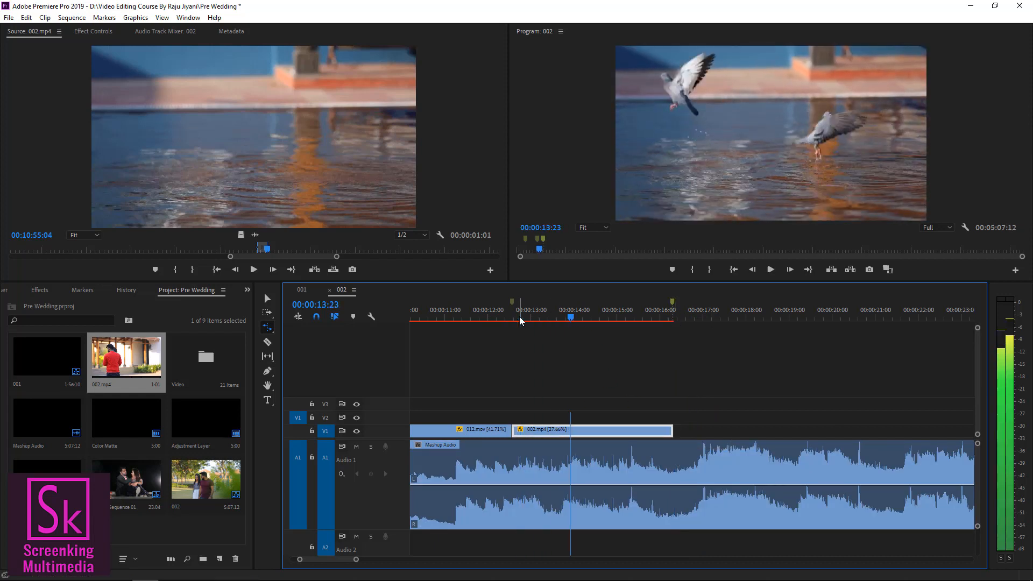
key(space)
- Trim the start of the 002.mp4 clip to 00:00:13:04, where the first pigeon takes off, and move it 15 frames back against 012.mov
click(528, 318)
mouse_move(528, 317)
mouse_down()
mouse_move(517, 318)
mouse_move(541, 319)
mouse_up()
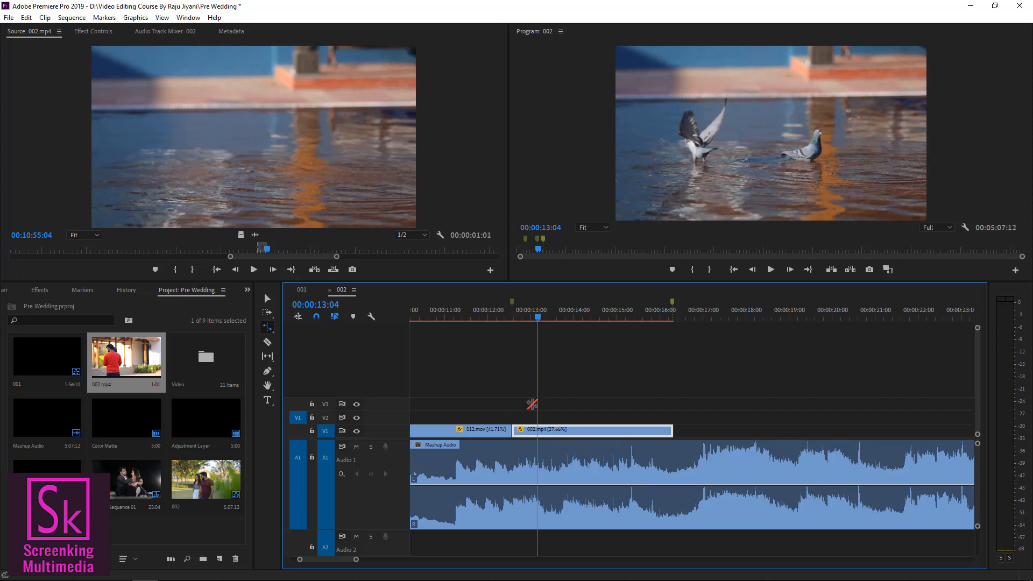
key(v)
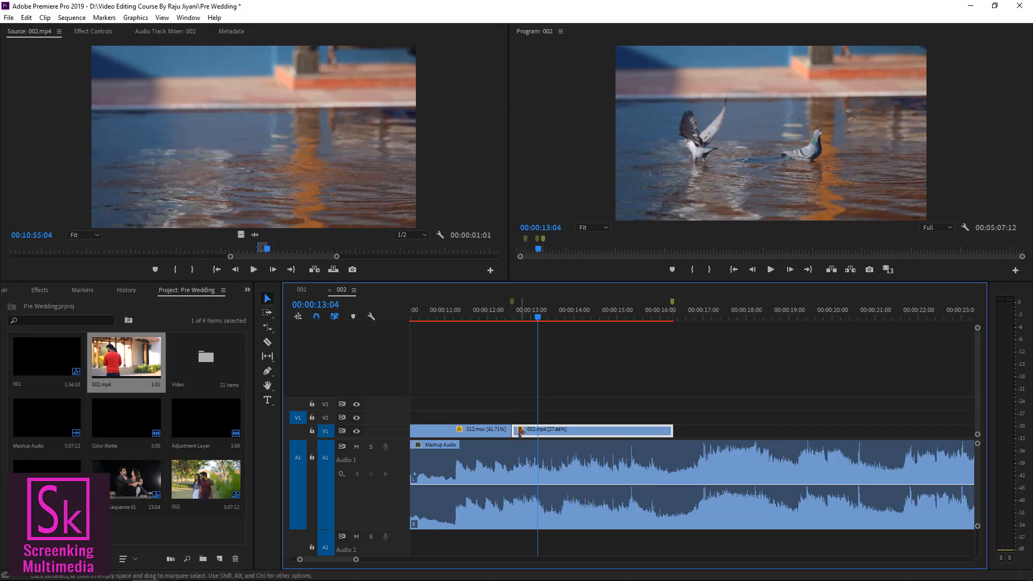
mouse_move(523, 429)
mouse_down()
mouse_move(554, 433)
mouse_move(534, 433)
mouse_up()
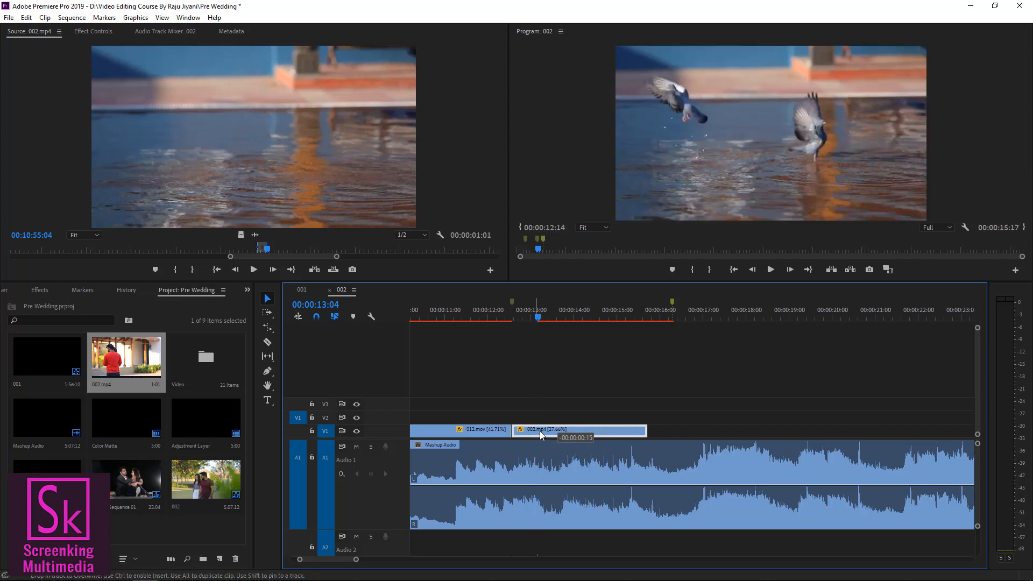
- Rate-stretch the trimmed 002.mp4 clip back out to the third marker at 23.5% speed, play it, and return the playhead to 00:00:16:08
key(b)
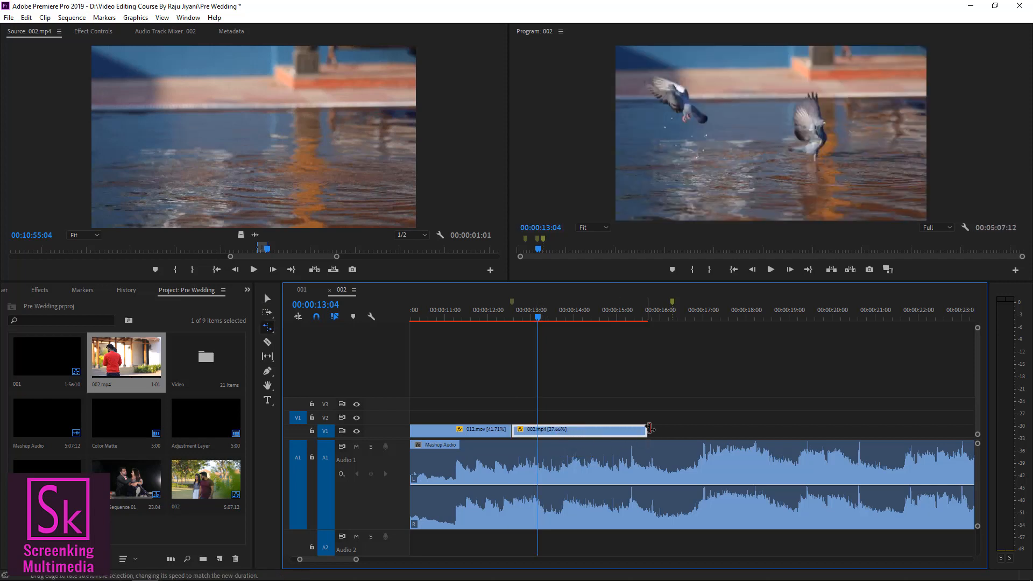
drag(650, 429, 671, 429)
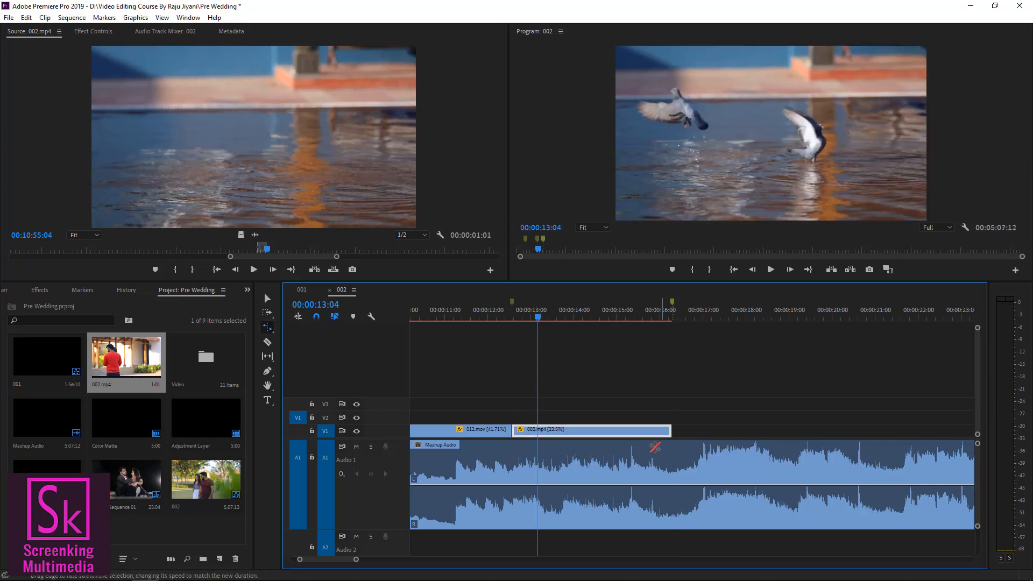
drag(545, 322, 514, 319)
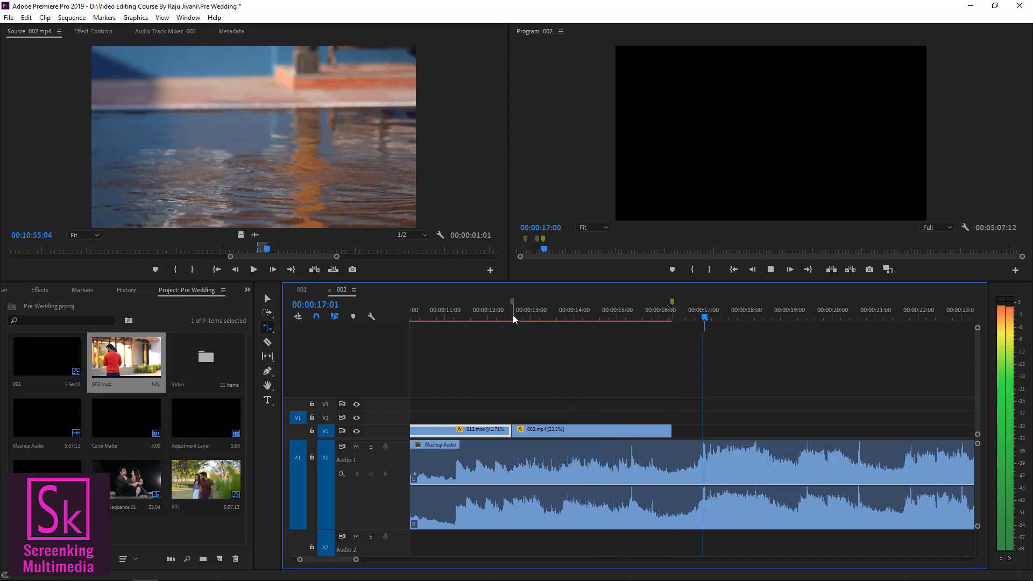
key(space)
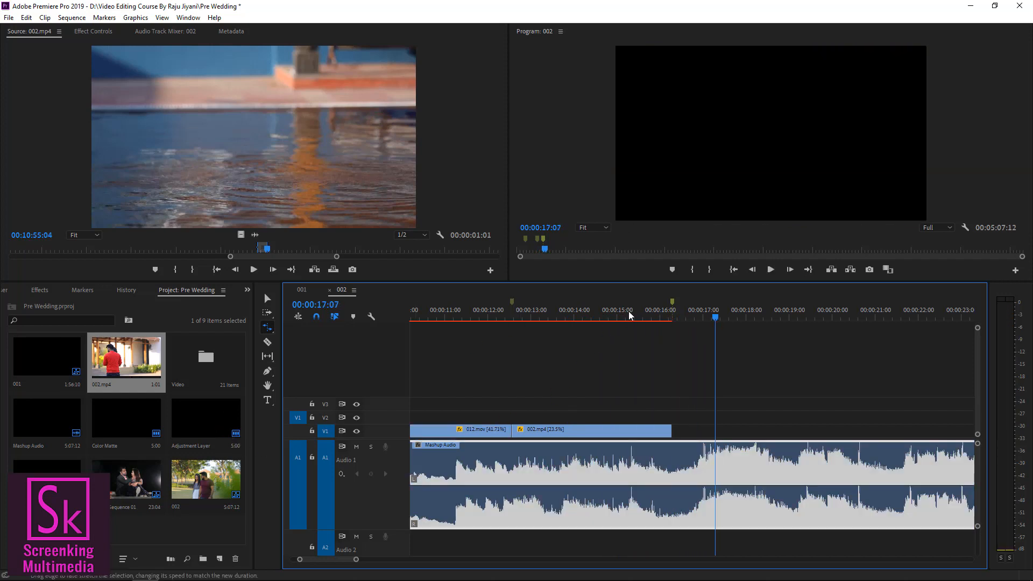
drag(717, 322, 676, 326)
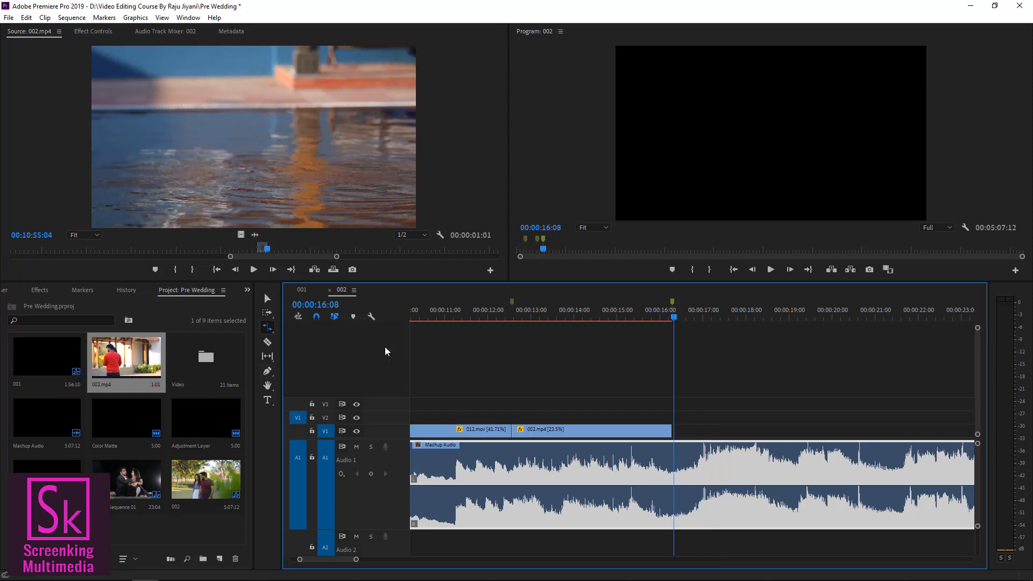
- Set an In point at 00:03:07:11 in 007.mov from the Video bin, add its video to V1 after 002.mp4, and play the sequence
click(33, 374)
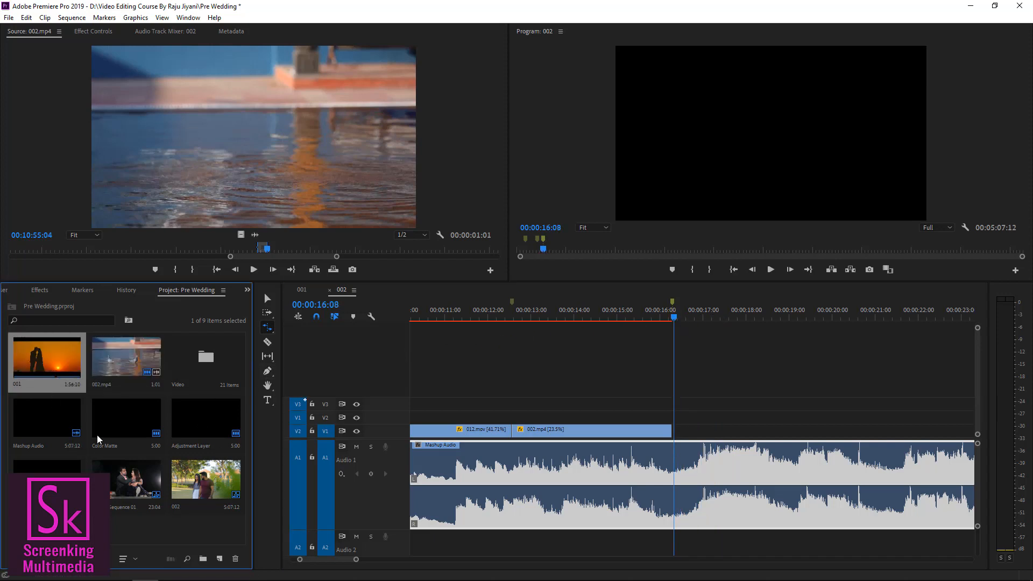
double_click(205, 362)
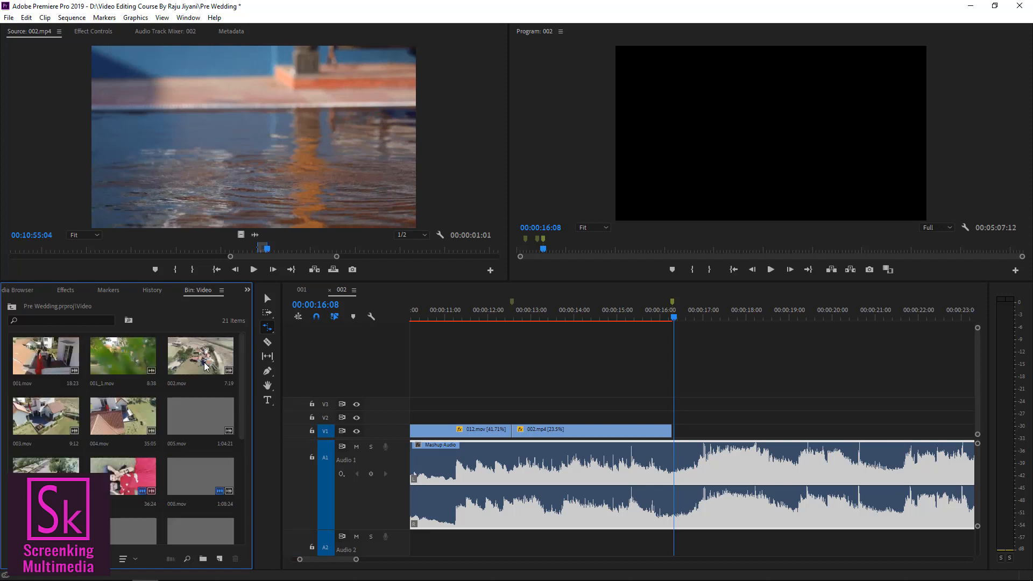
double_click(132, 467)
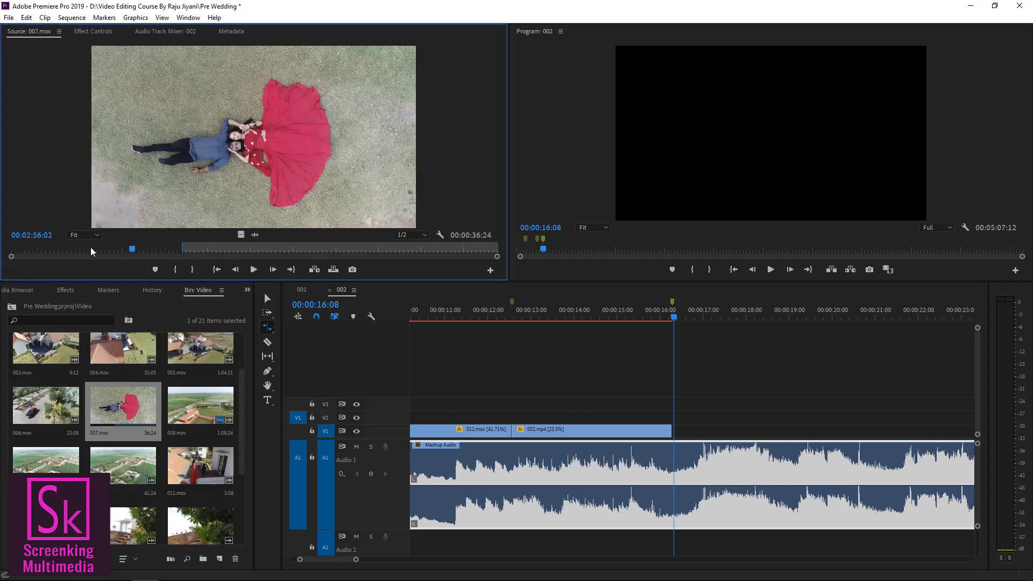
click(106, 254)
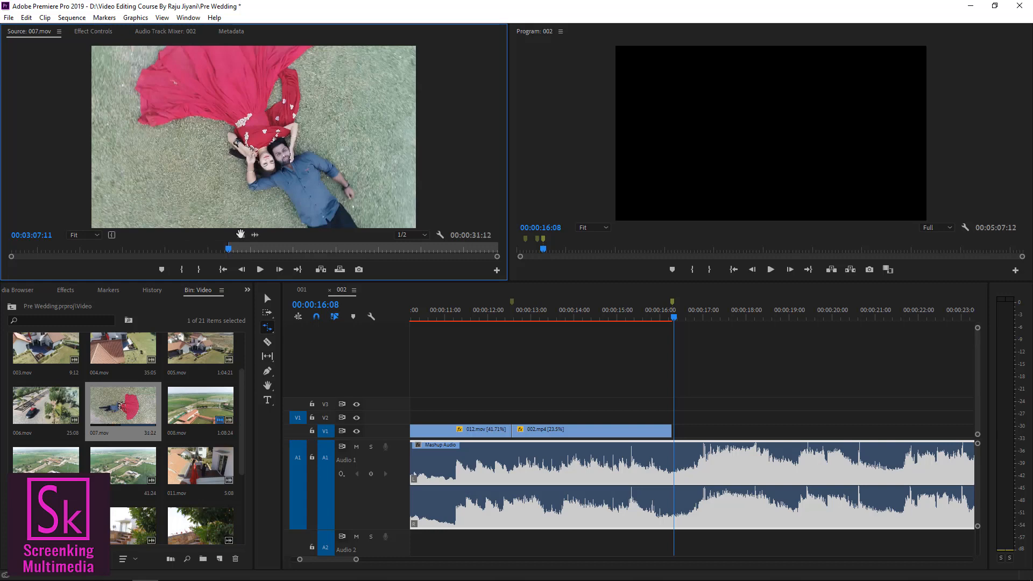
drag(240, 235, 663, 433)
key(space)
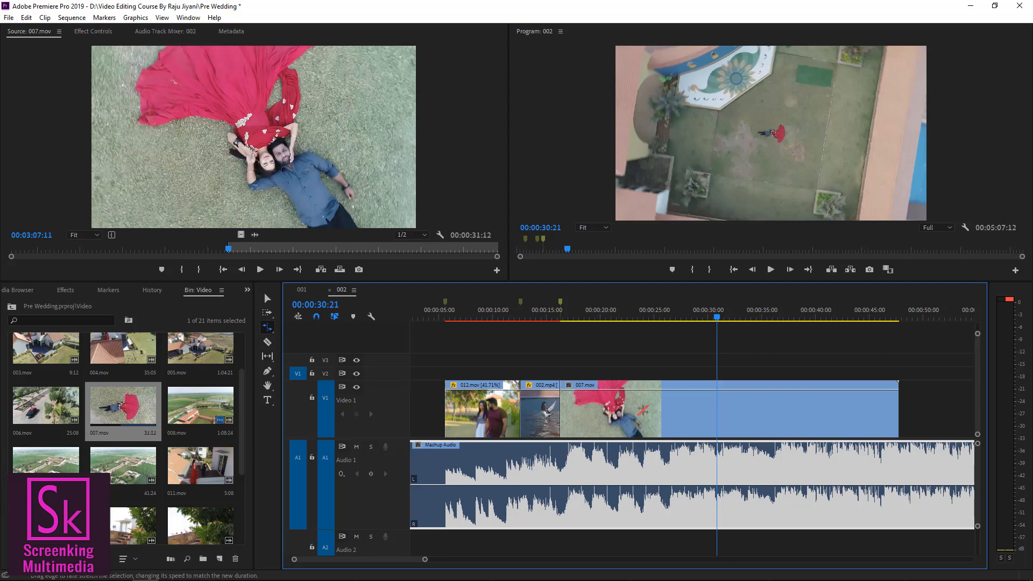
- Switch to the Selection tool and show continuous video thumbnails on the clips in the sequence 002 timeline
key(v)
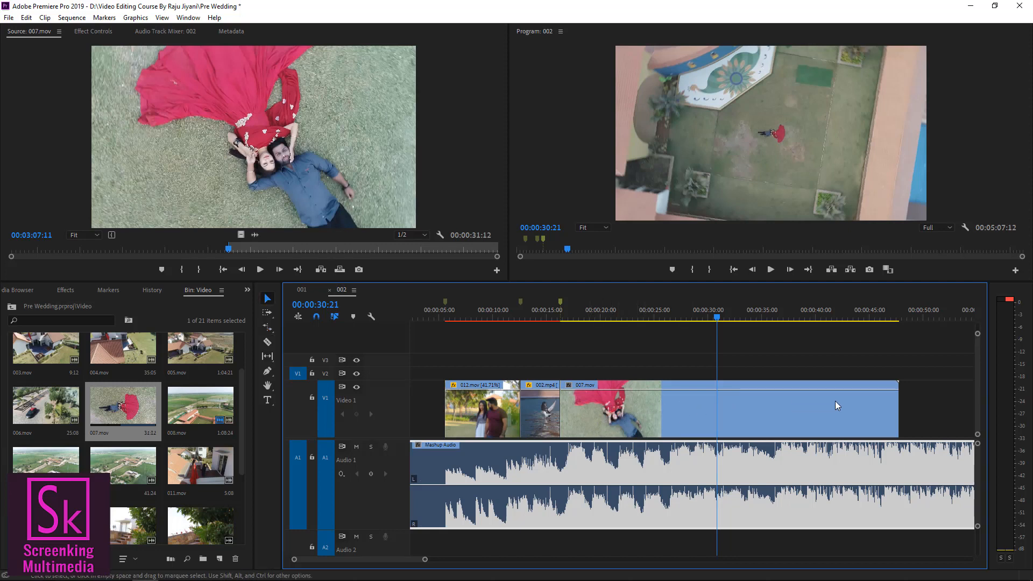
click(354, 291)
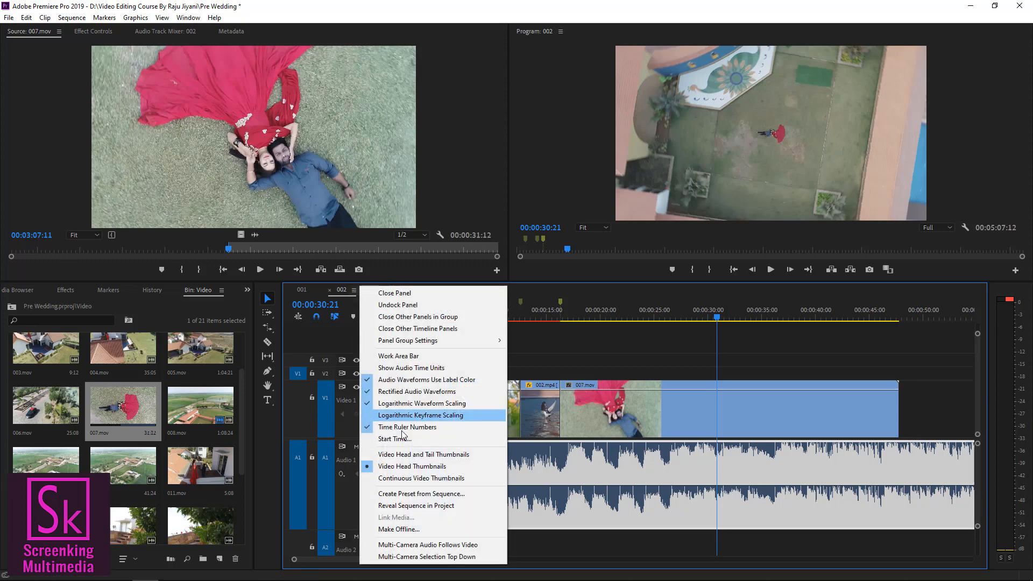
click(416, 455)
click(354, 291)
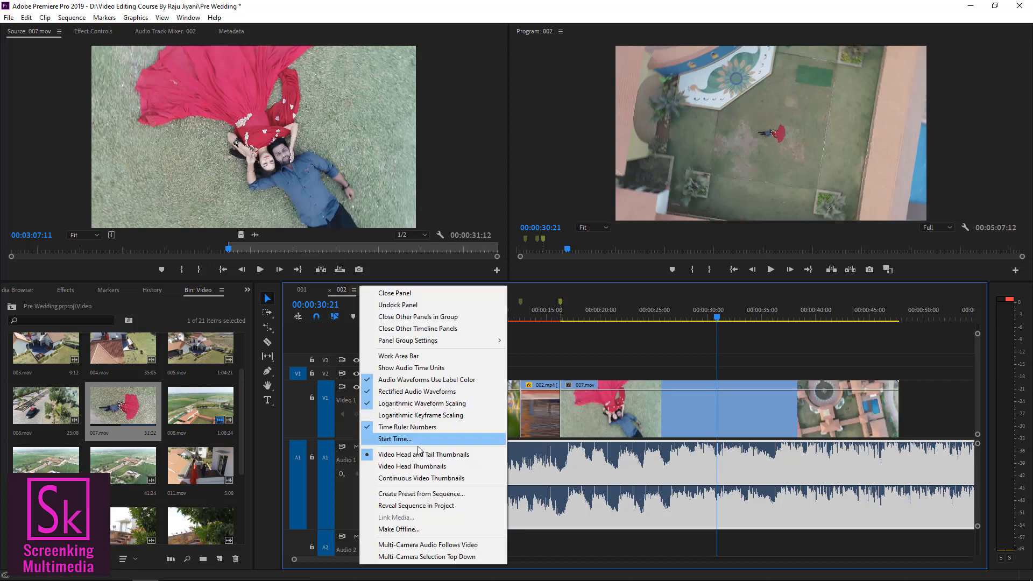
click(416, 479)
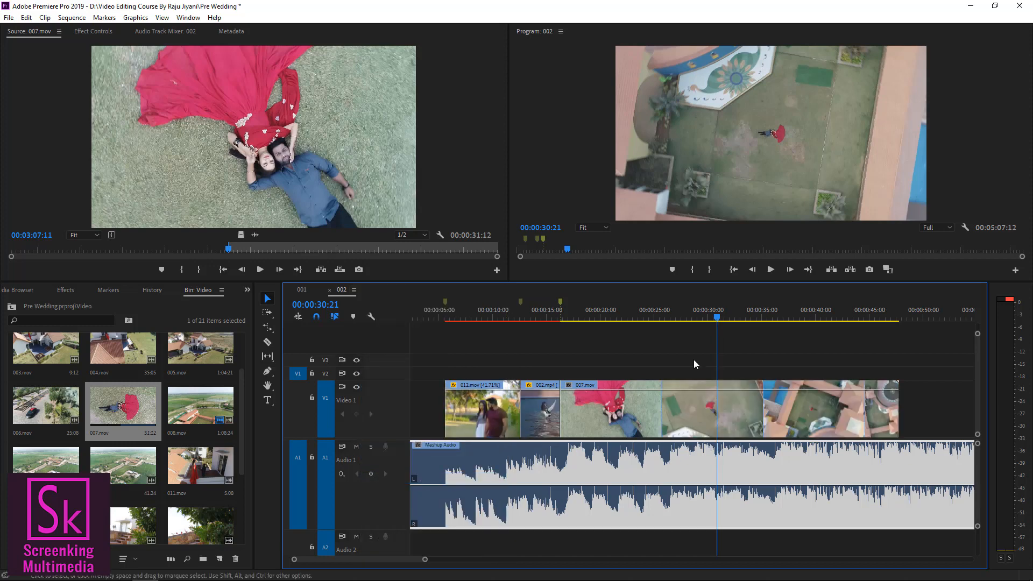
- Play the 007.mov section of sequence 001 under its very short V3 clips as a reference, and return to sequence 002
drag(717, 321, 579, 335)
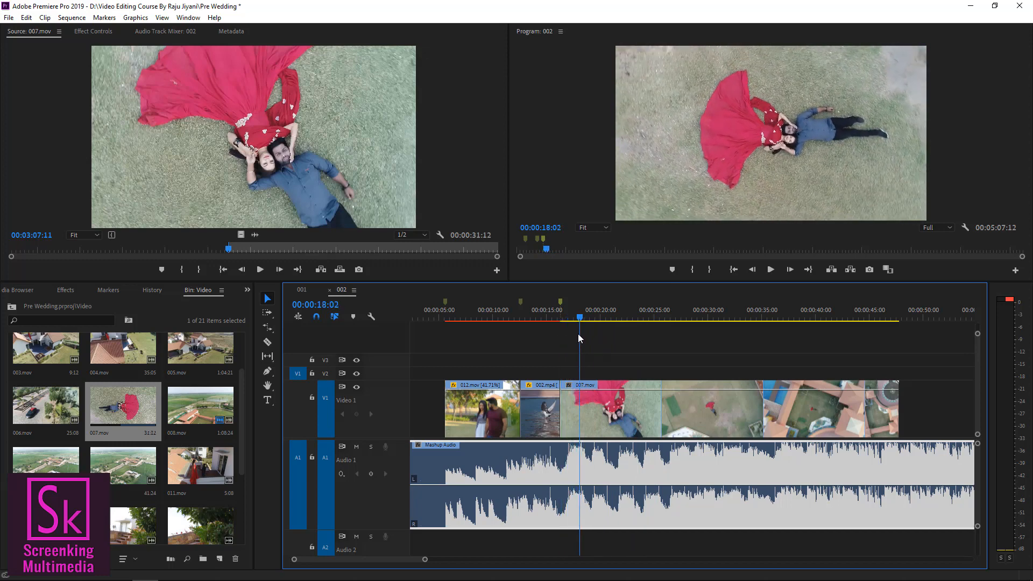
click(305, 290)
drag(431, 317, 440, 318)
key(equal)
key(equal)
key(equal)
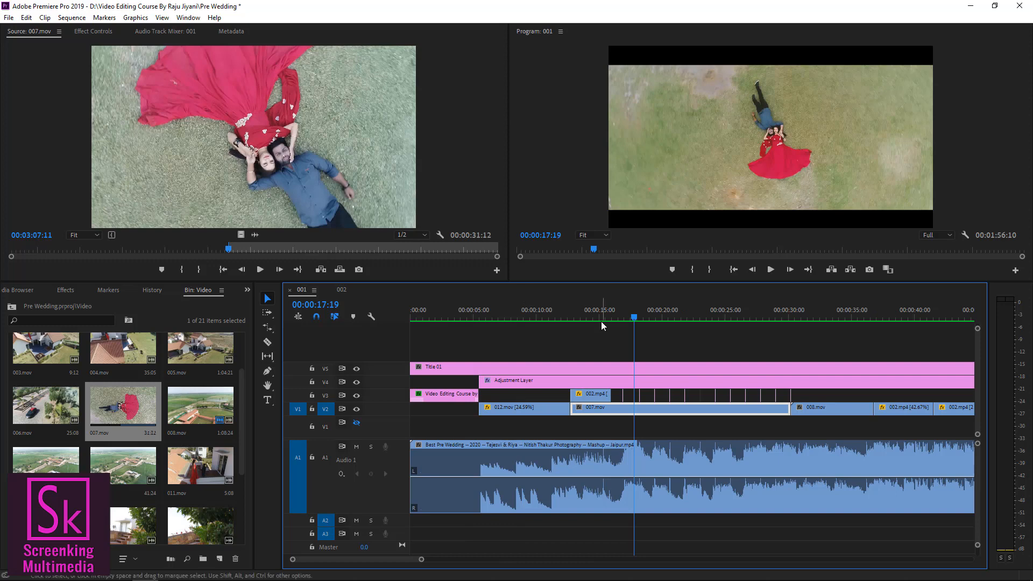
click(619, 310)
key(space)
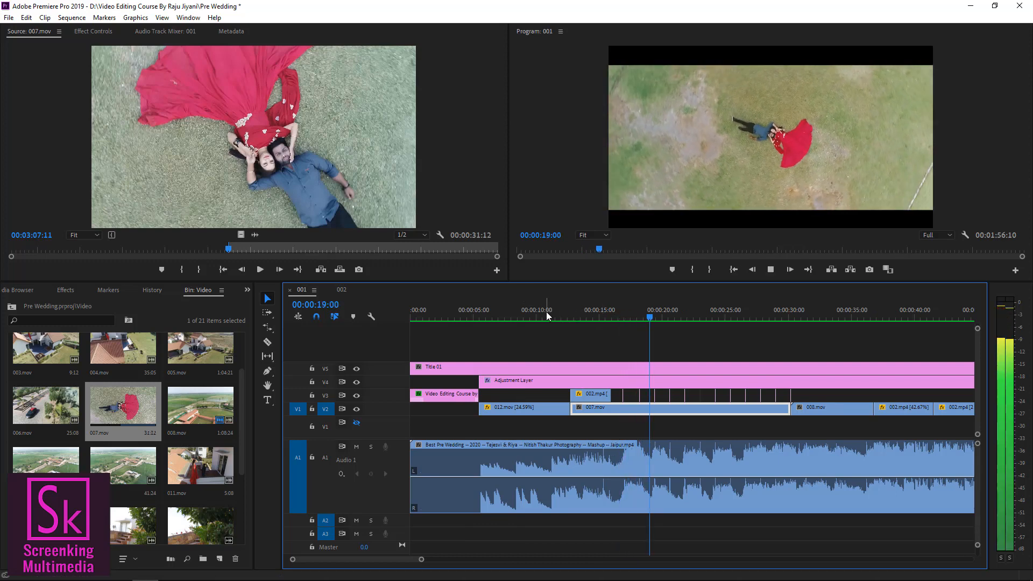
key(space)
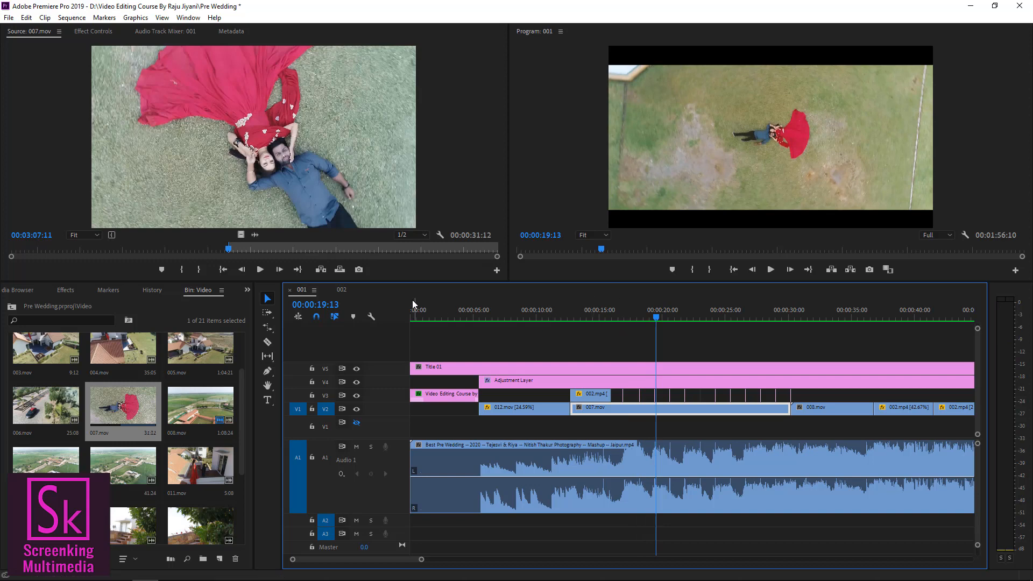
click(341, 290)
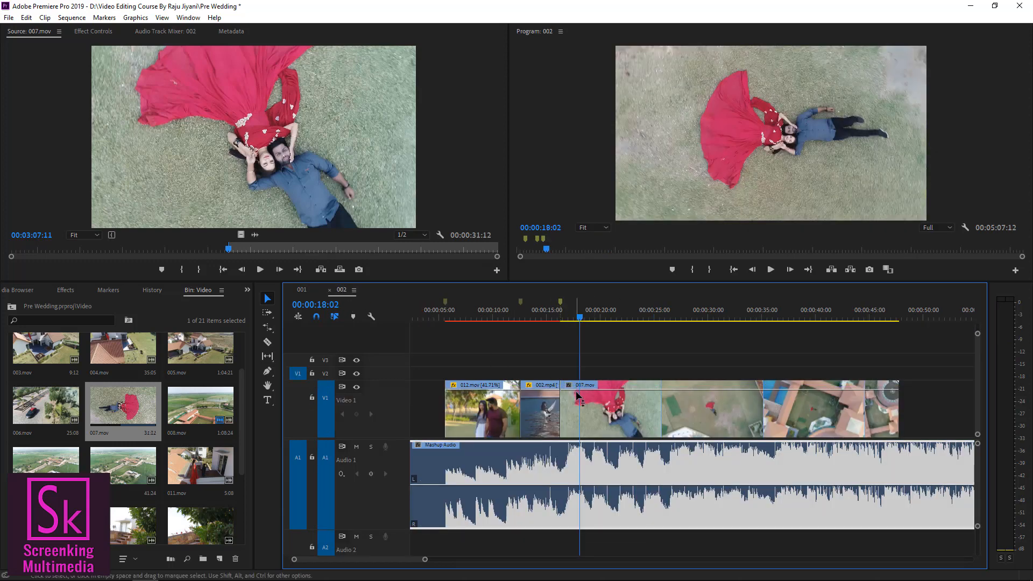
- Make the Audio 1 track taller, and locate the beat near the start of 007.mov, leaving the playhead at 00:00:16:24
drag(581, 322, 569, 322)
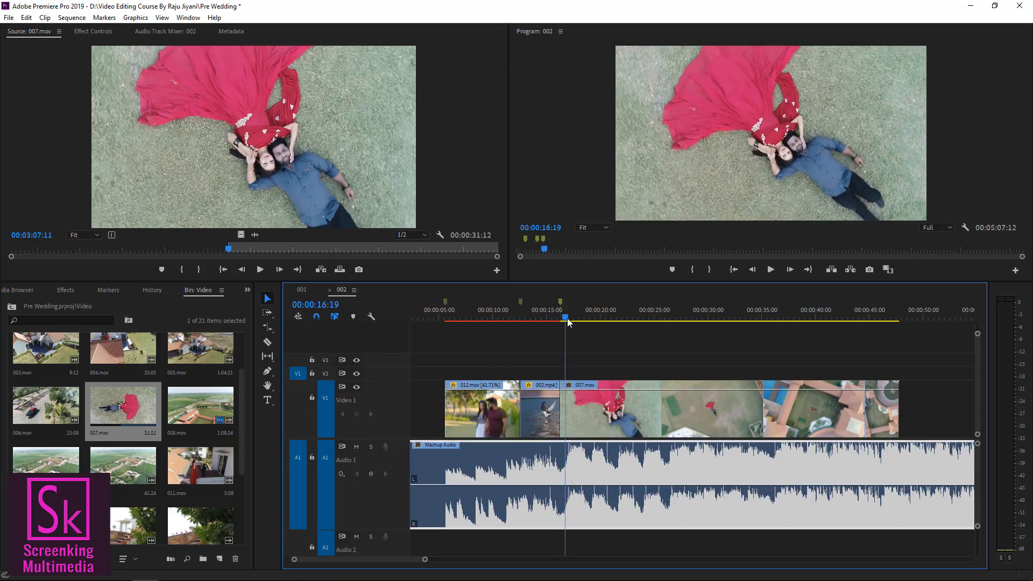
key(space)
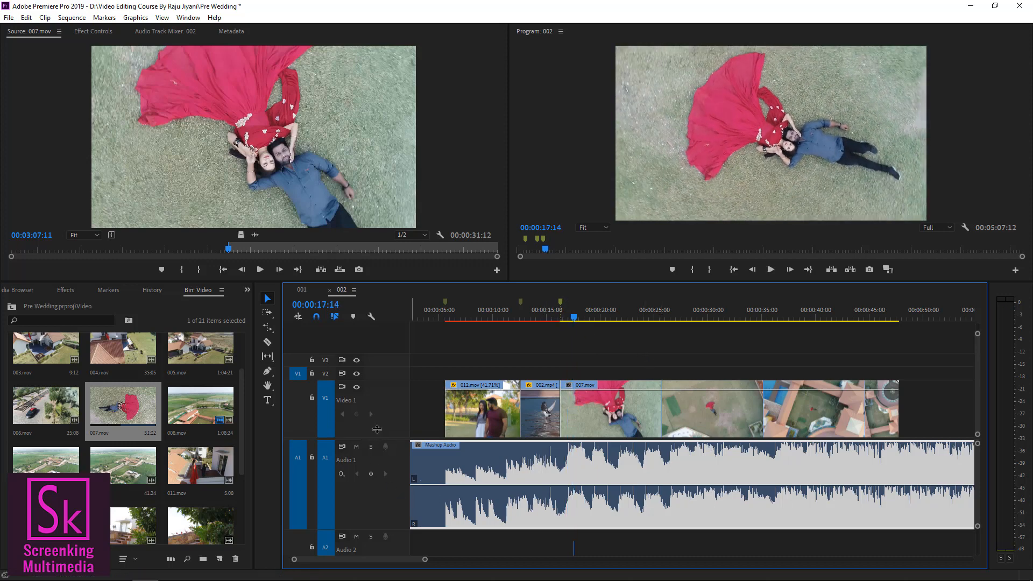
scroll(377, 429, down, 1)
drag(384, 517, 384, 538)
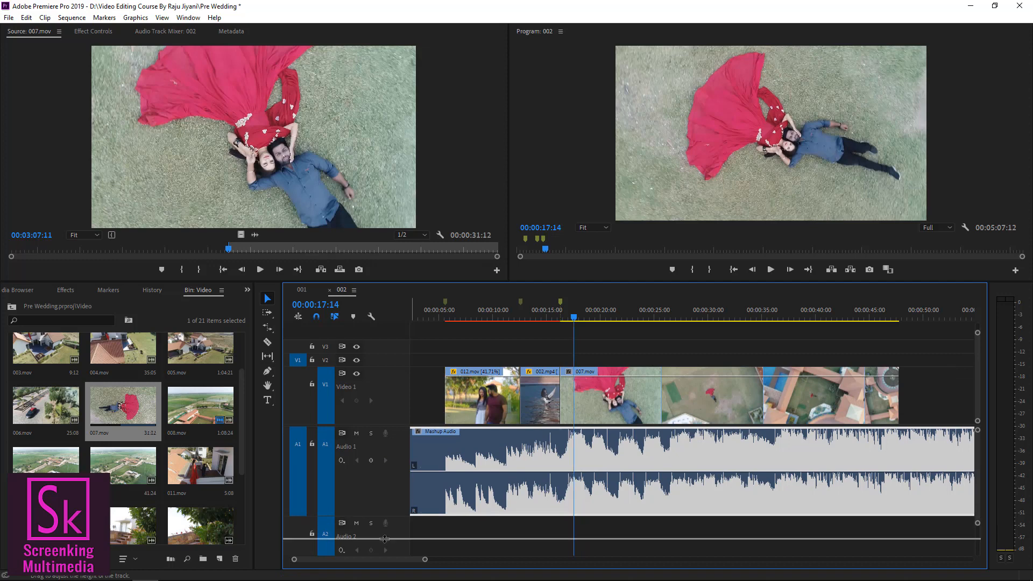
drag(577, 315, 568, 320)
key(space)
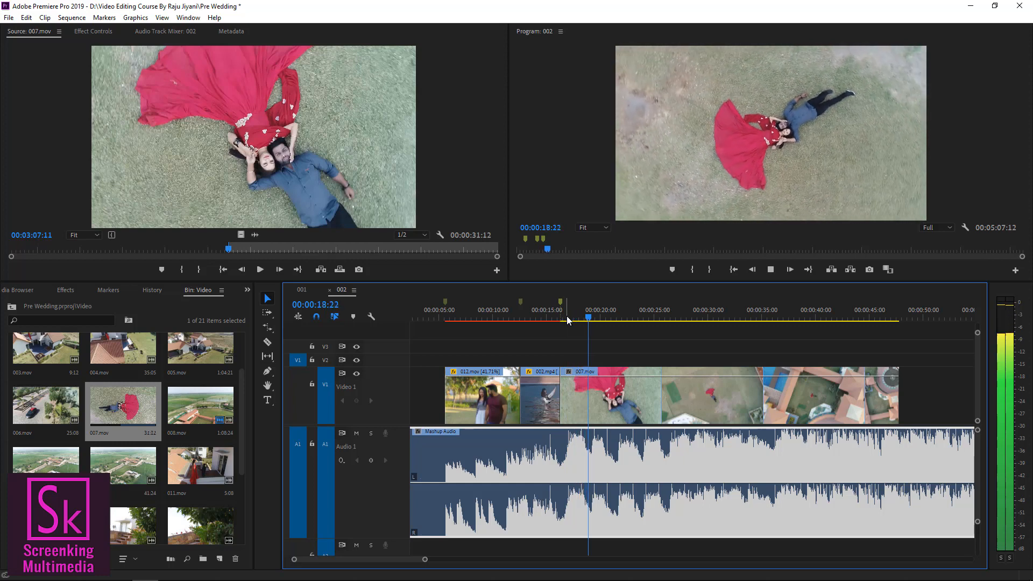
key(space)
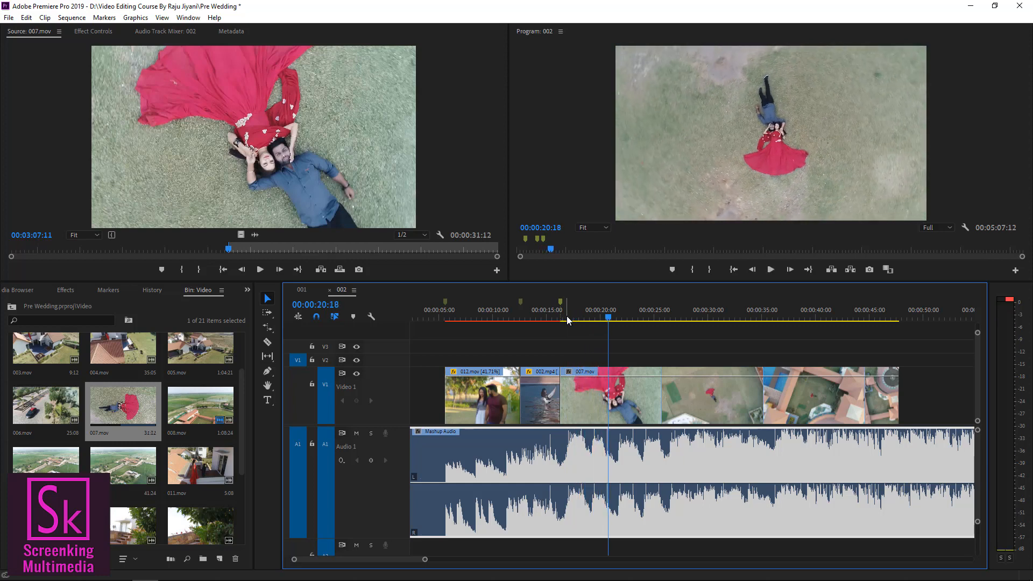
drag(576, 316, 569, 316)
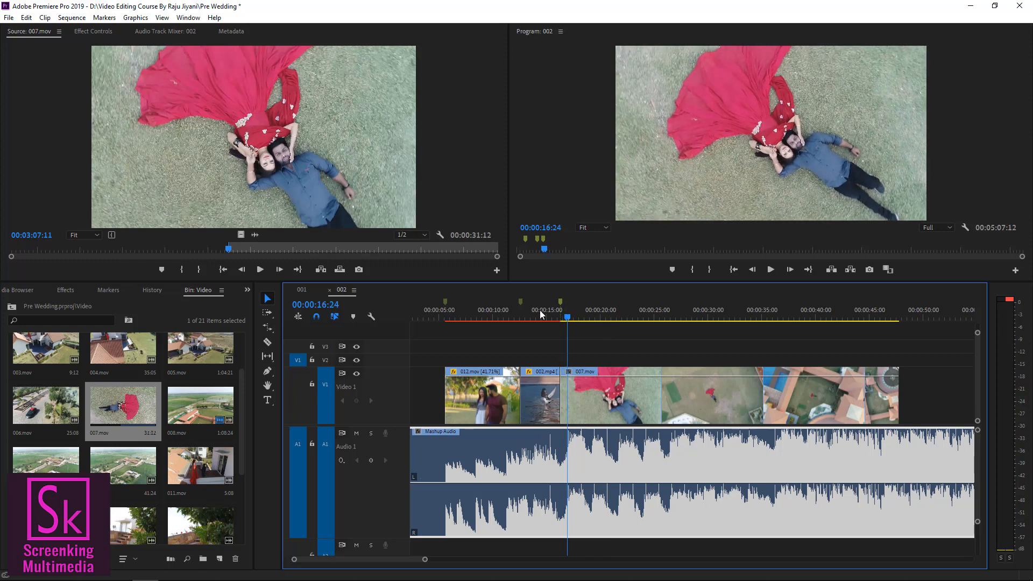
- Create a black (000000) color matte at the project's root with 1920 x 1080 at 25 fps, keeping the name Color Matte
scroll(103, 356, up, 2)
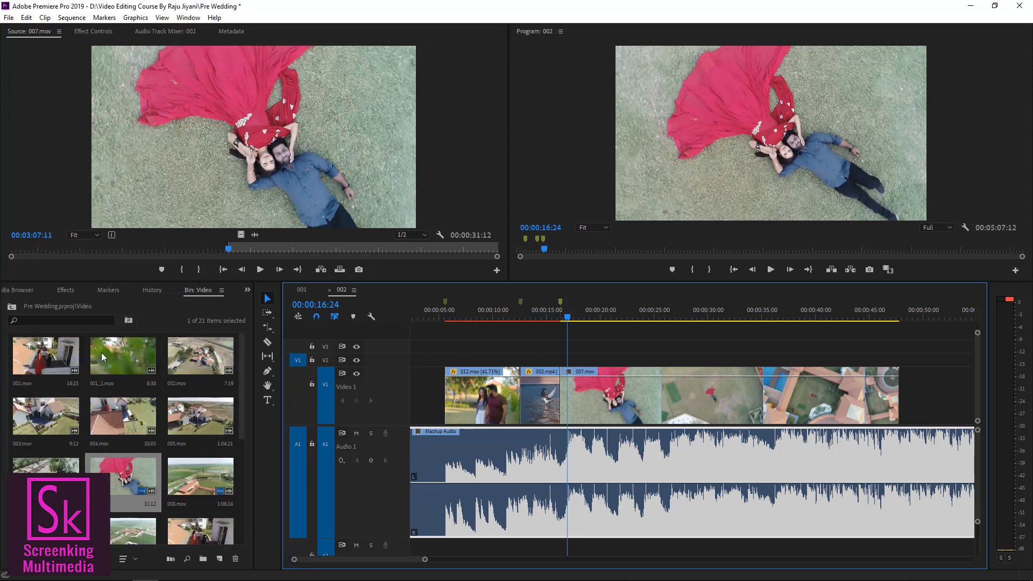
click(11, 306)
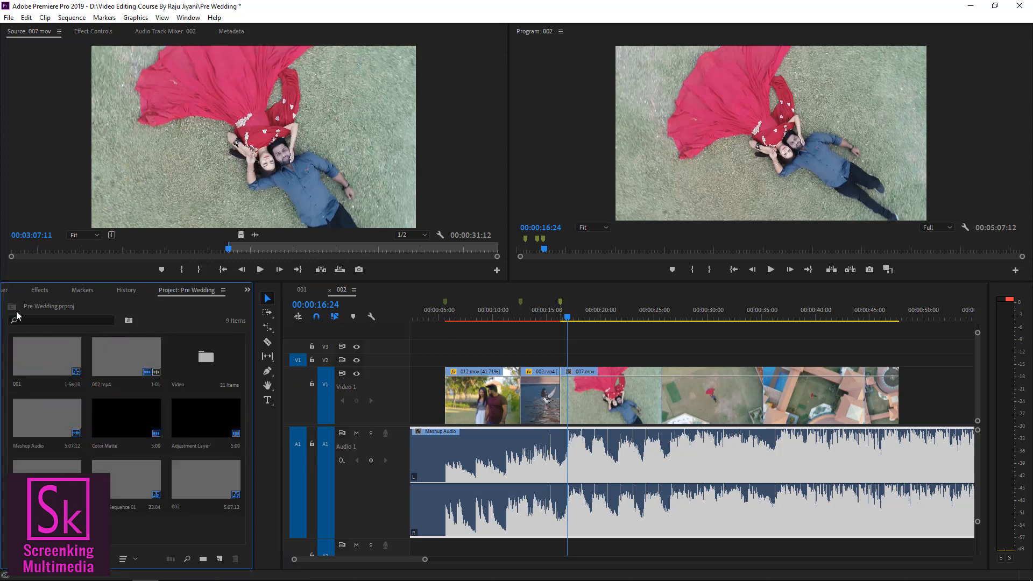
right_click(121, 525)
mouse_move(215, 378)
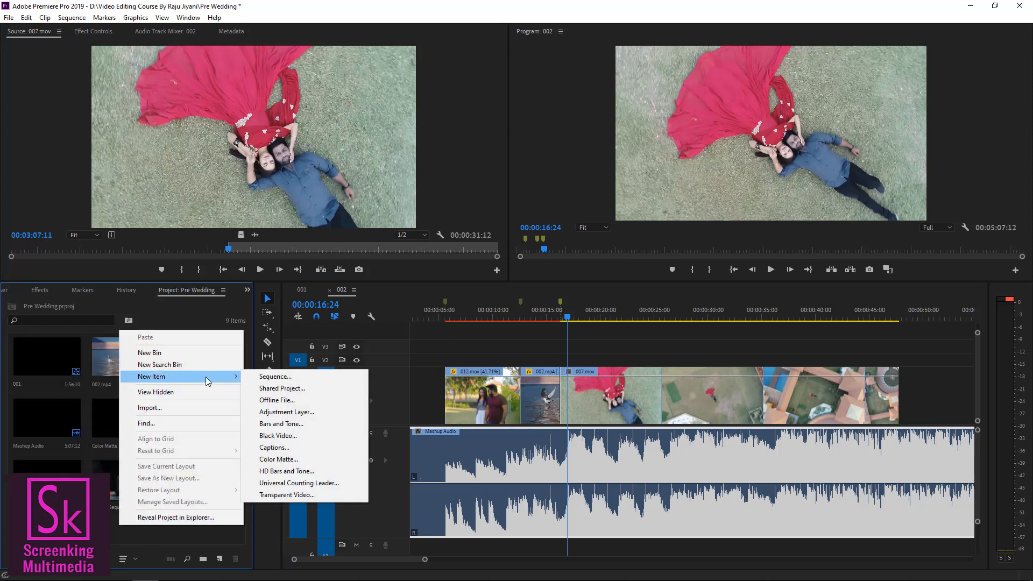
click(296, 459)
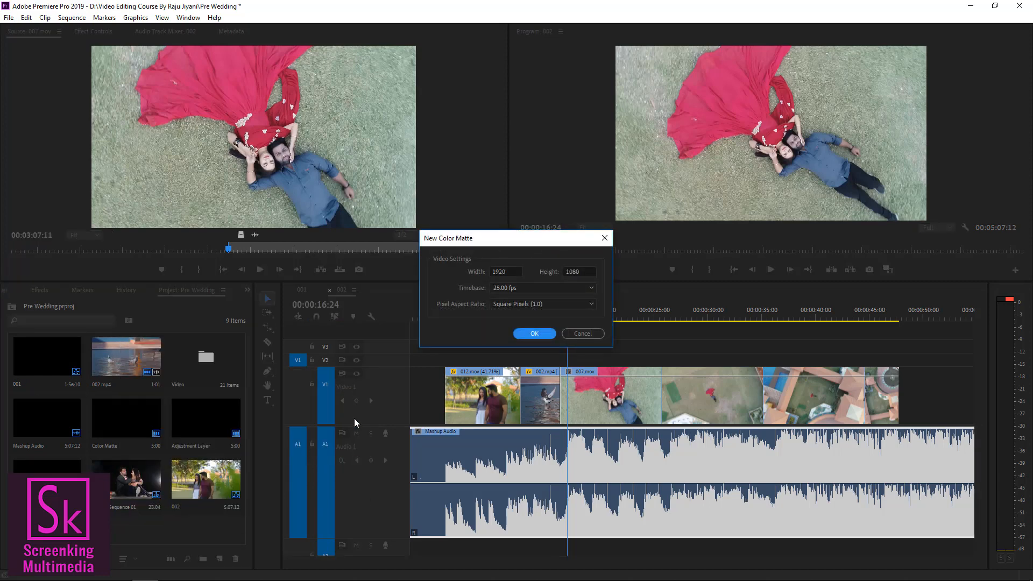
click(529, 332)
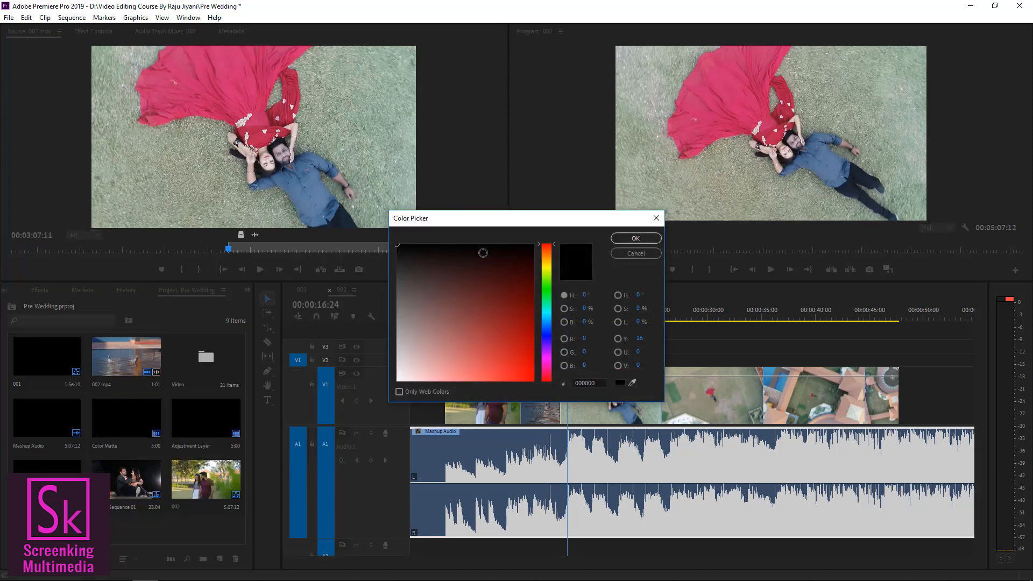
click(636, 239)
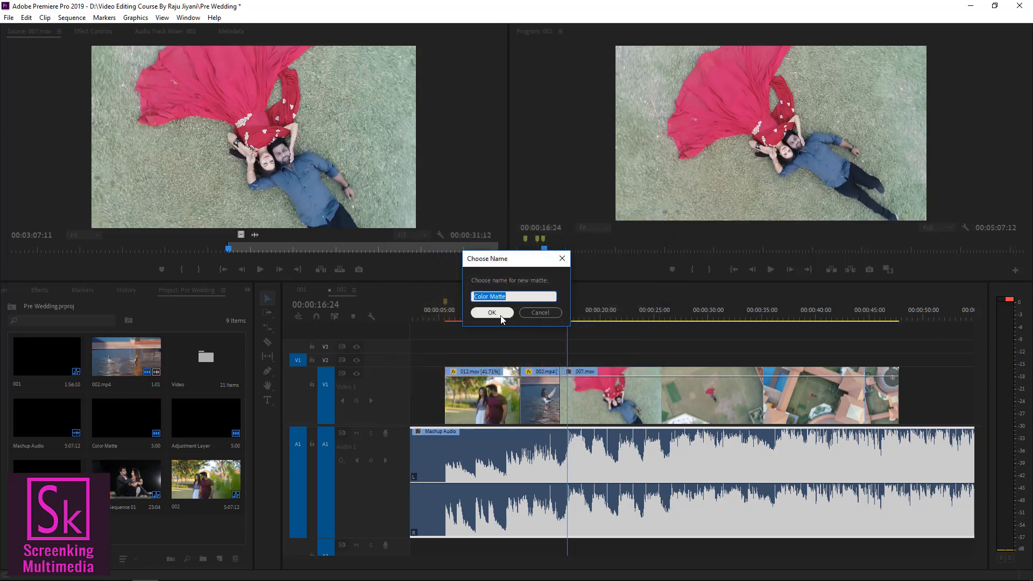
click(492, 313)
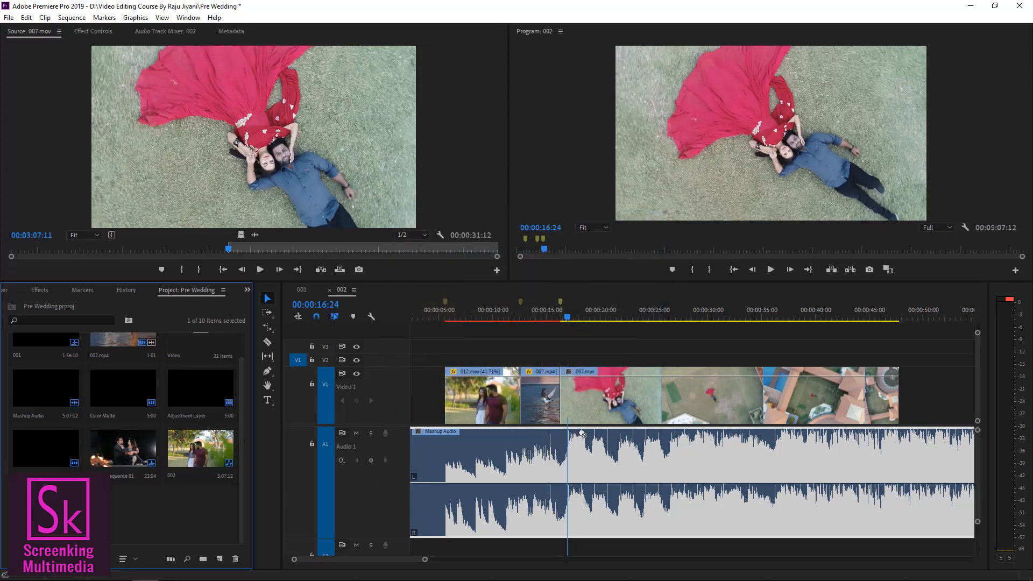
- Place the Color Matte on V2 above 007.mov at 00:00:16:24 and shorten its end to a few frames
drag(582, 434, 578, 369)
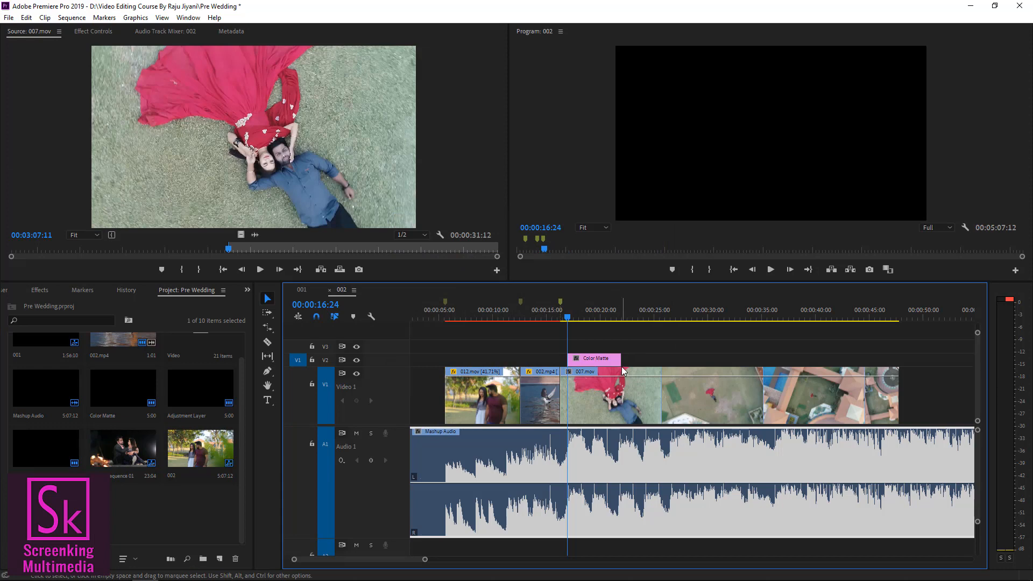
drag(619, 357, 571, 357)
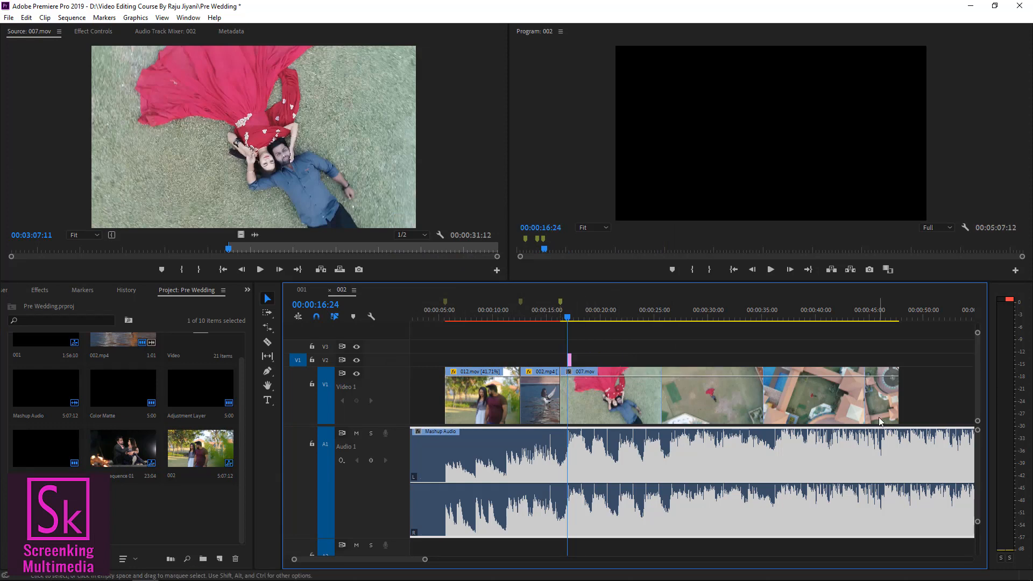
key(equal)
key(equal)
key(equal)
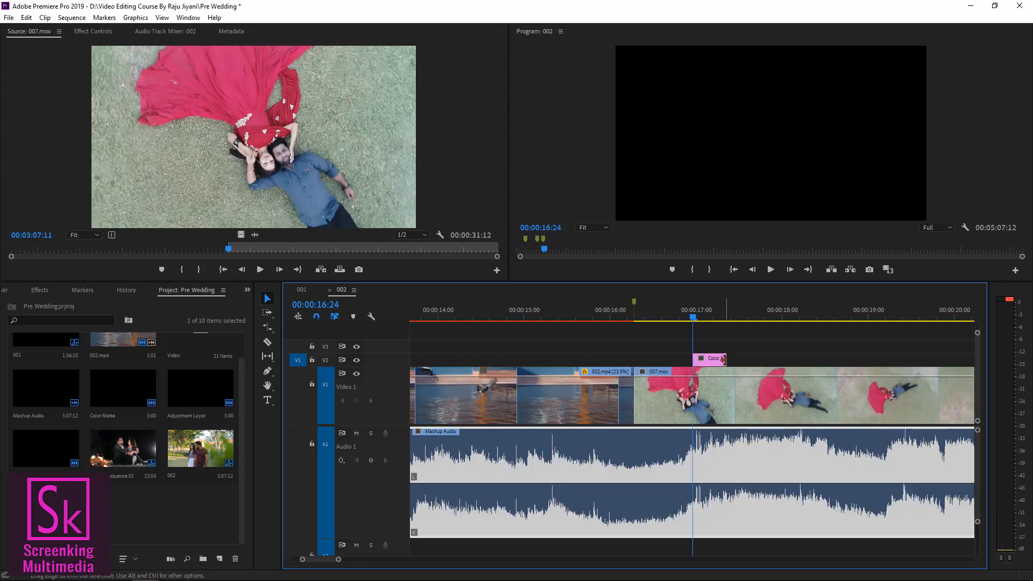
drag(724, 359, 708, 360)
- Move the Color Matte on V2 to start at 00:00:17:00 and trim its end to a single frame
key(equal)
key(equal)
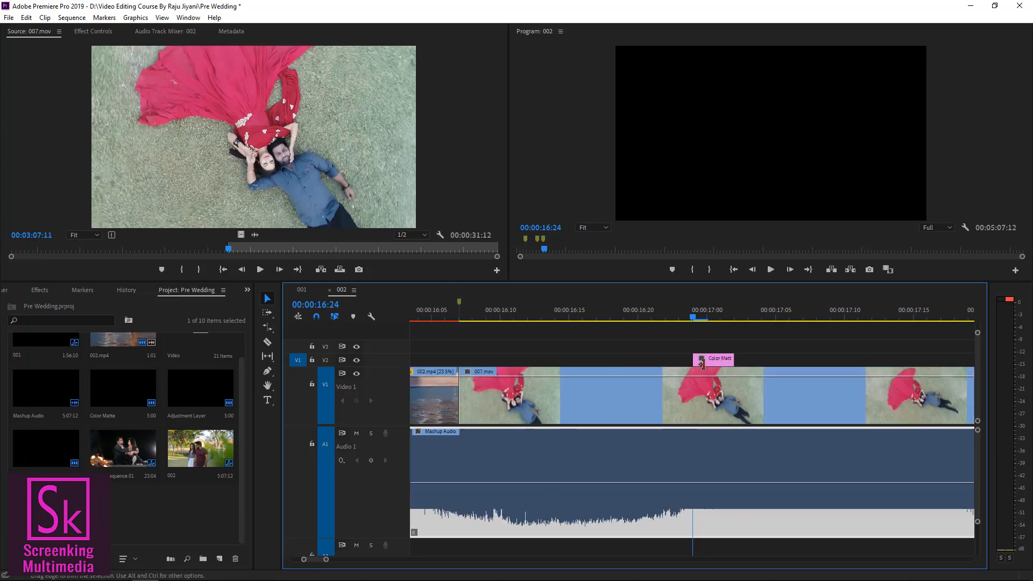
drag(711, 360, 736, 362)
drag(699, 318, 709, 318)
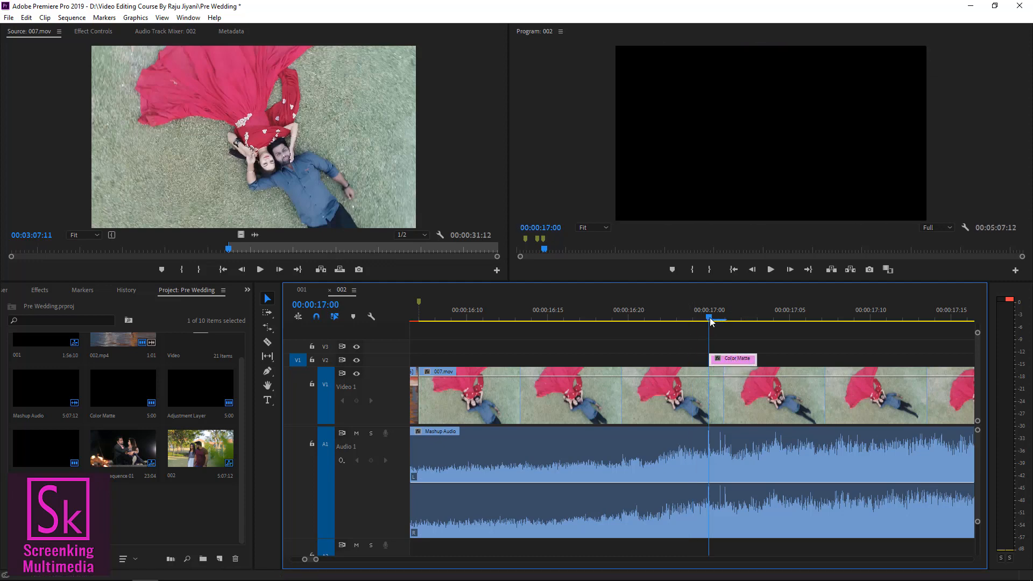
drag(756, 359, 724, 359)
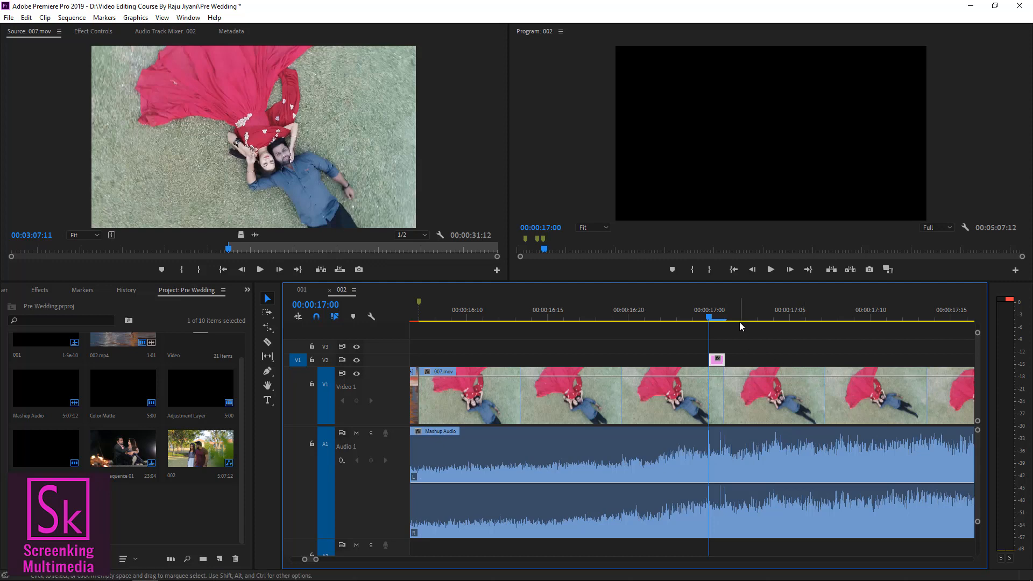
- Play sequence 002 across the one-frame matte, starting again from just before it
key(minus)
key(minus)
key(minus)
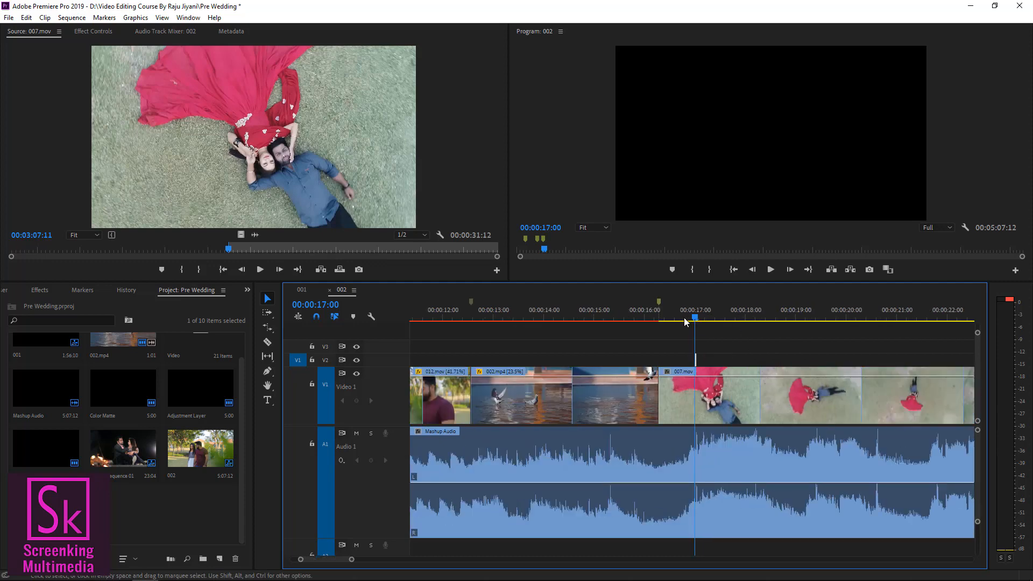
key(space)
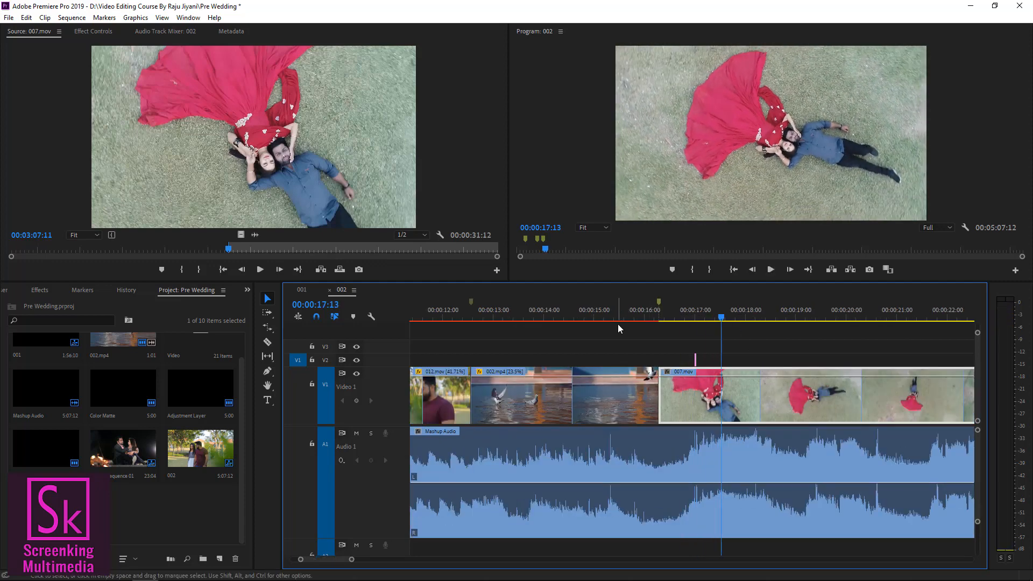
click(681, 311)
key(space)
key(space)
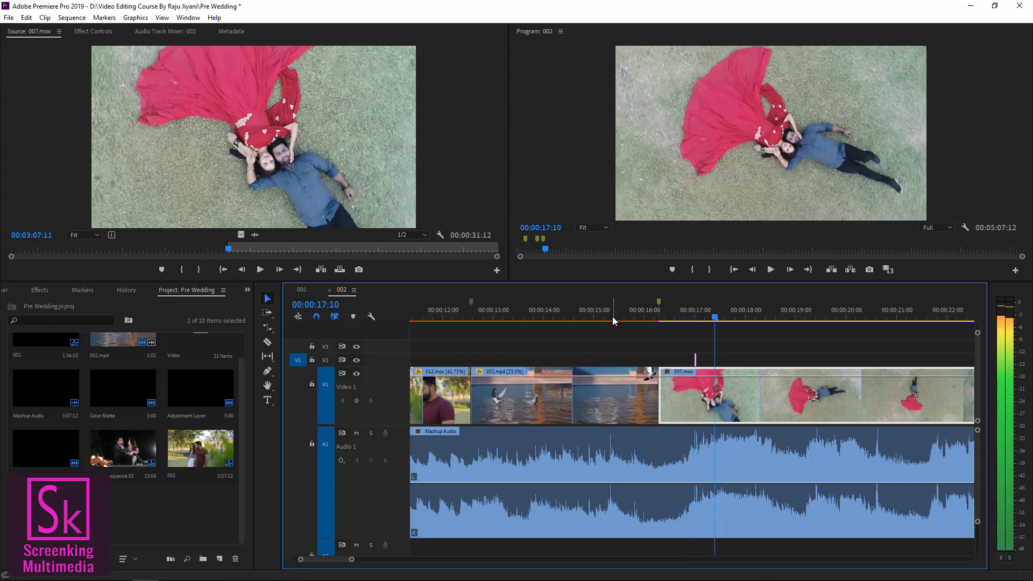
- Step through the matte frame by frame from 00:00:16:24, and play 007.mov on to 00:00:18:07
key(equal)
key(equal)
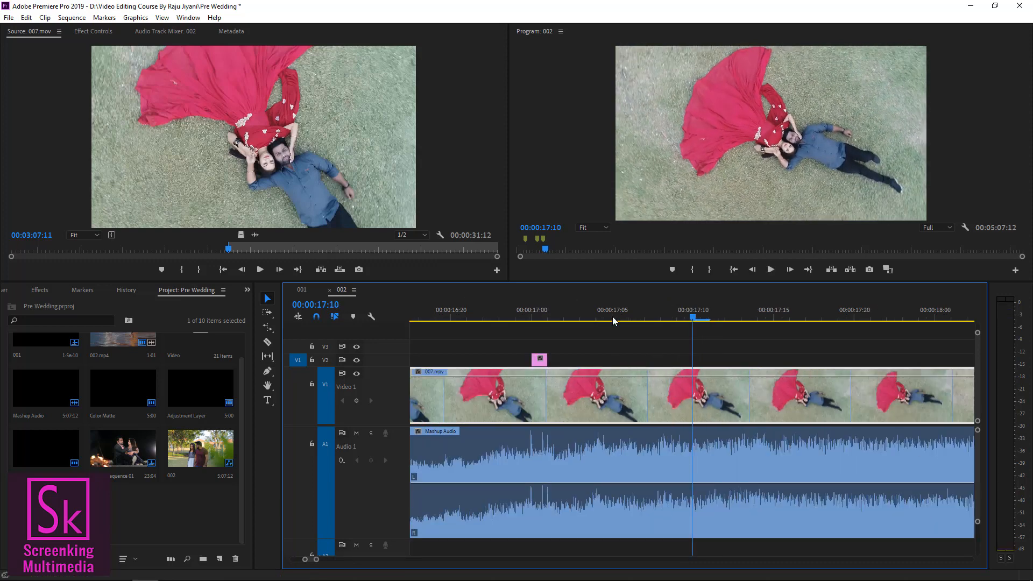
click(540, 360)
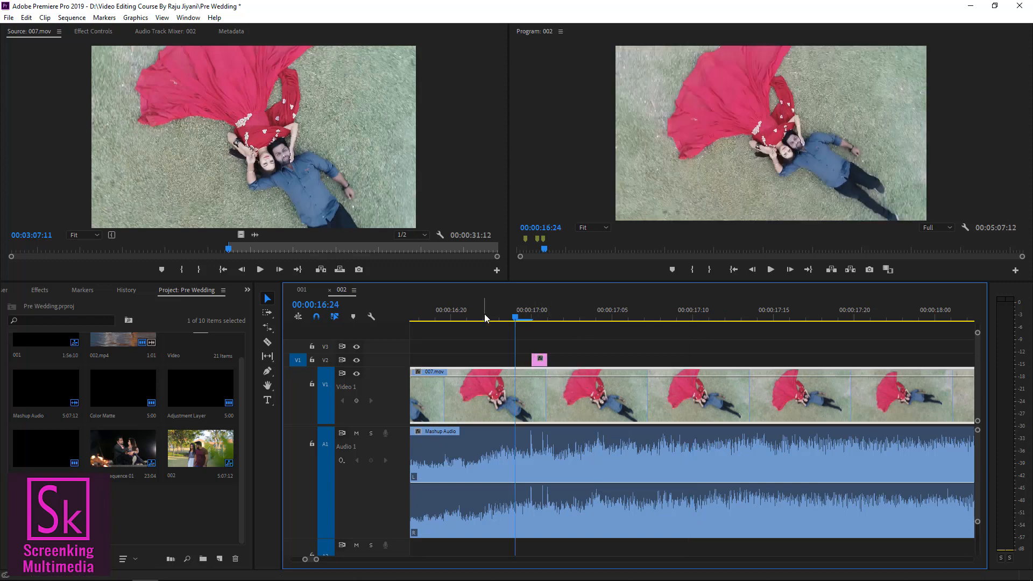
key(Right)
key(Right)
key(space)
key(space)
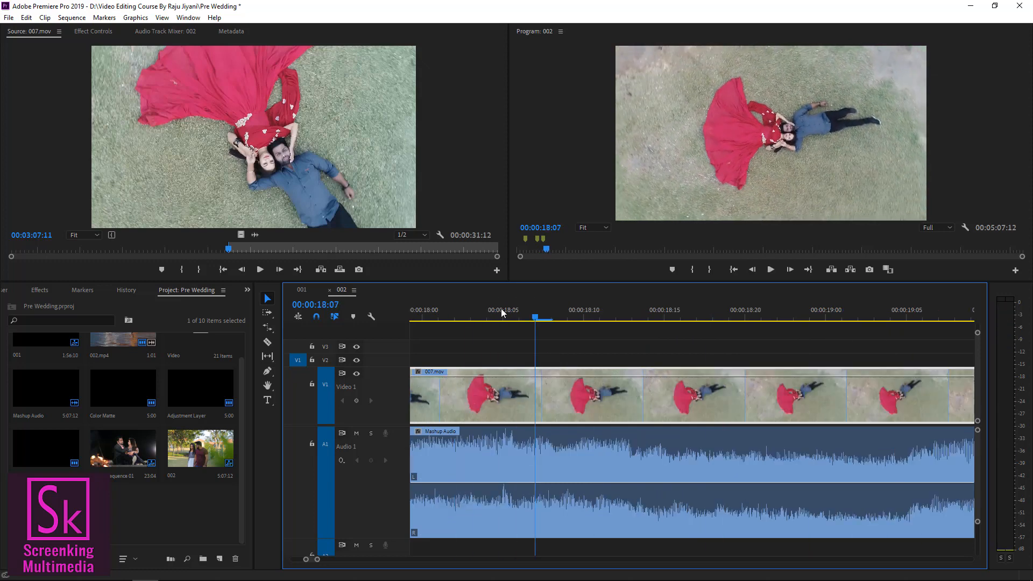
key(minus)
key(minus)
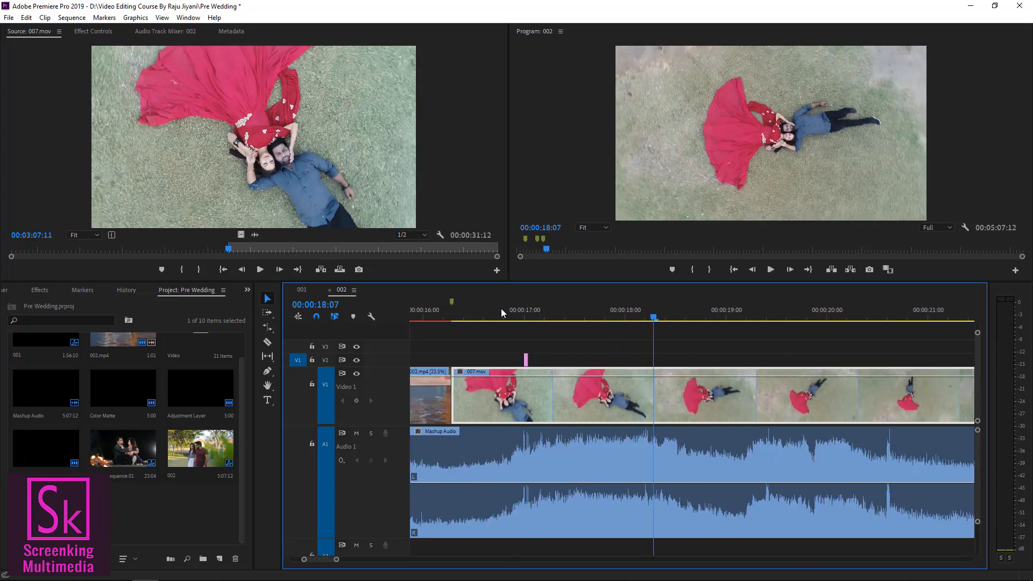
- Play 007.mov to find the beat after the first matte, and park the playhead at 00:00:18:04
key(minus)
key(space)
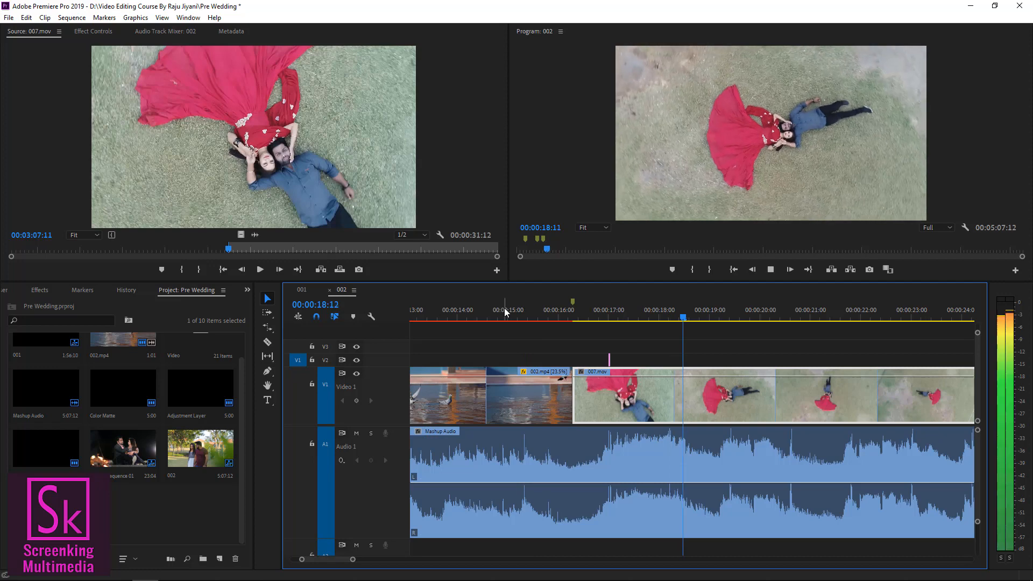
key(space)
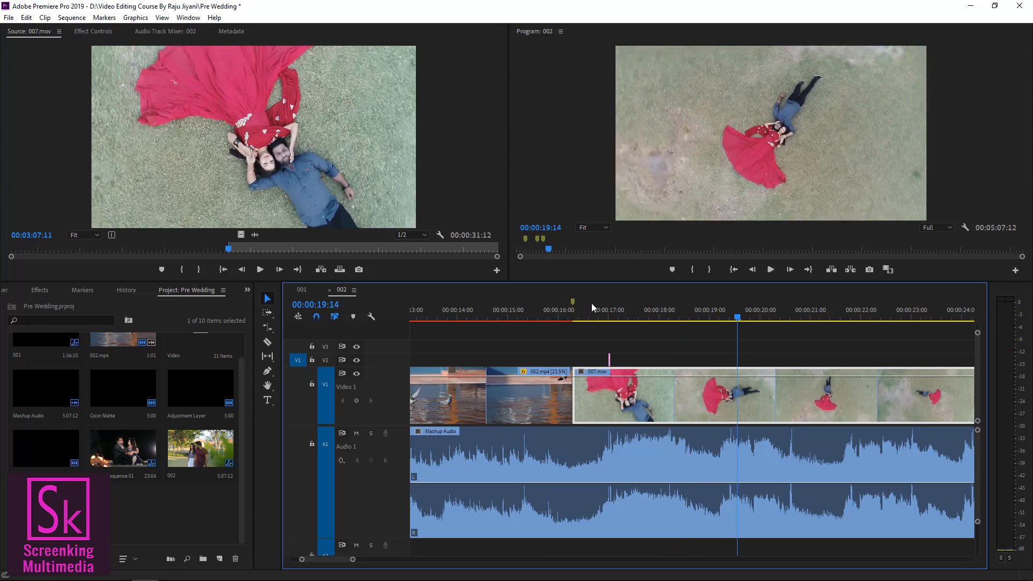
click(581, 318)
key(space)
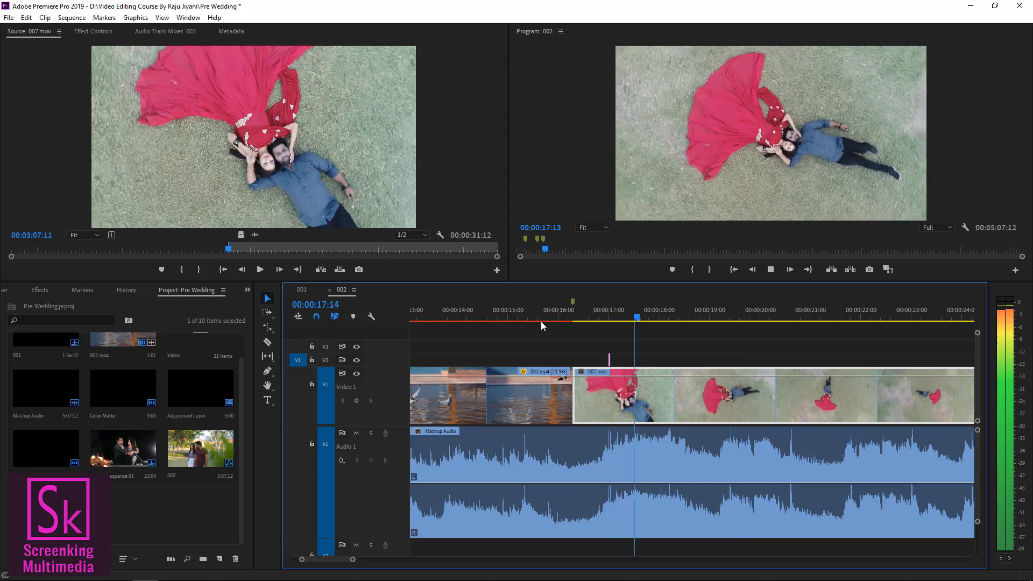
key(space)
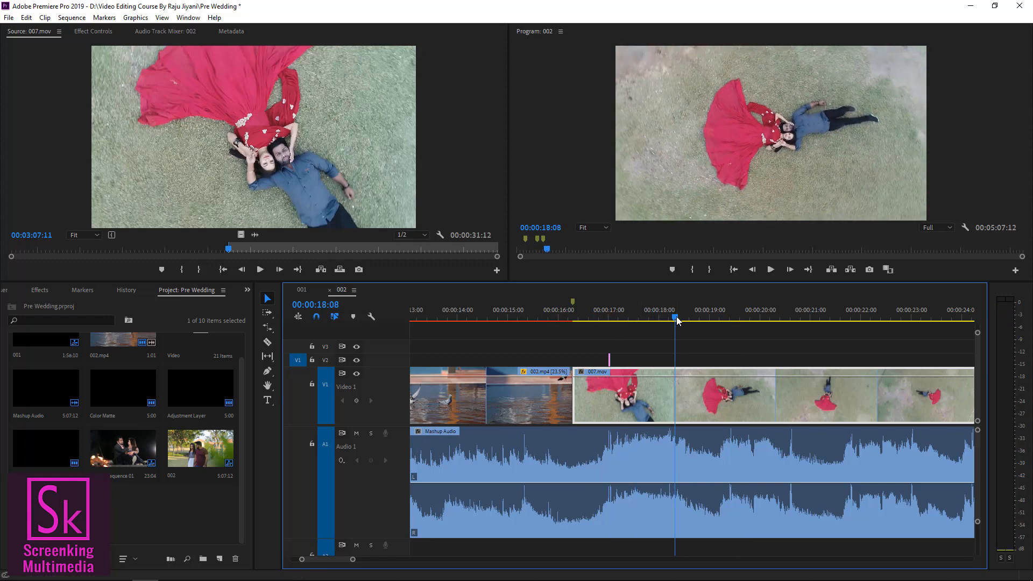
drag(676, 319, 668, 319)
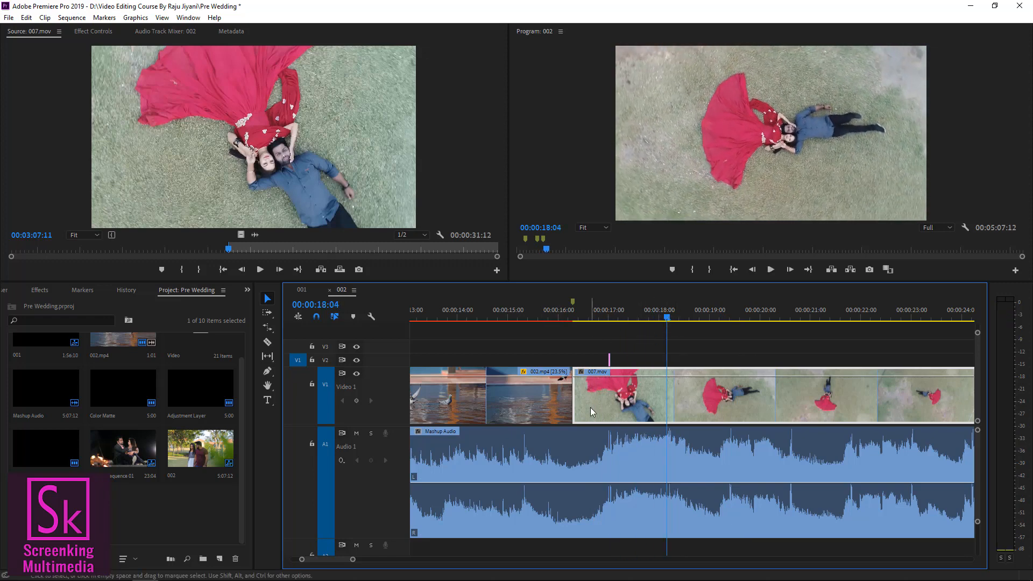
- Try pasting the one-frame matte at 00:00:18:04 with V1 targeted, and undo the paste
key(Right)
key(ctrl+k)
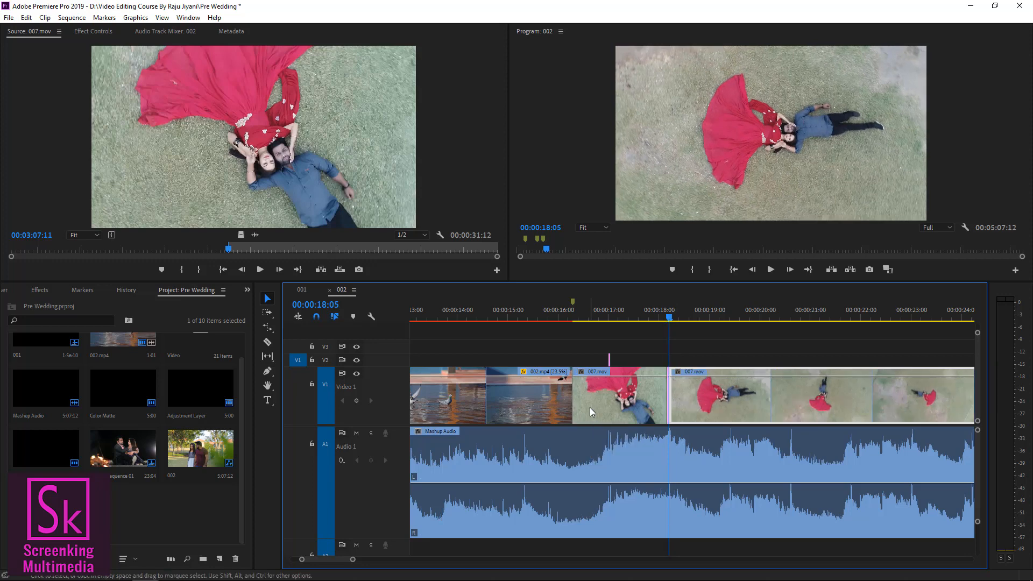
key(ctrl+z)
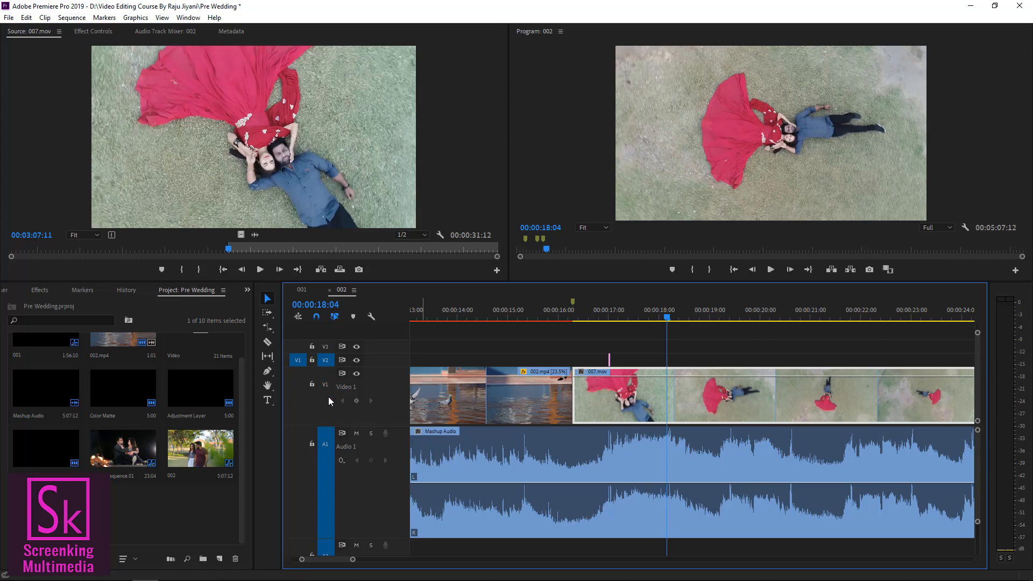
- Target V2 instead of V1 and paste the one-frame matte at 00:00:18:04 and 00:00:19:10
key(Right)
key(ctrl+k)
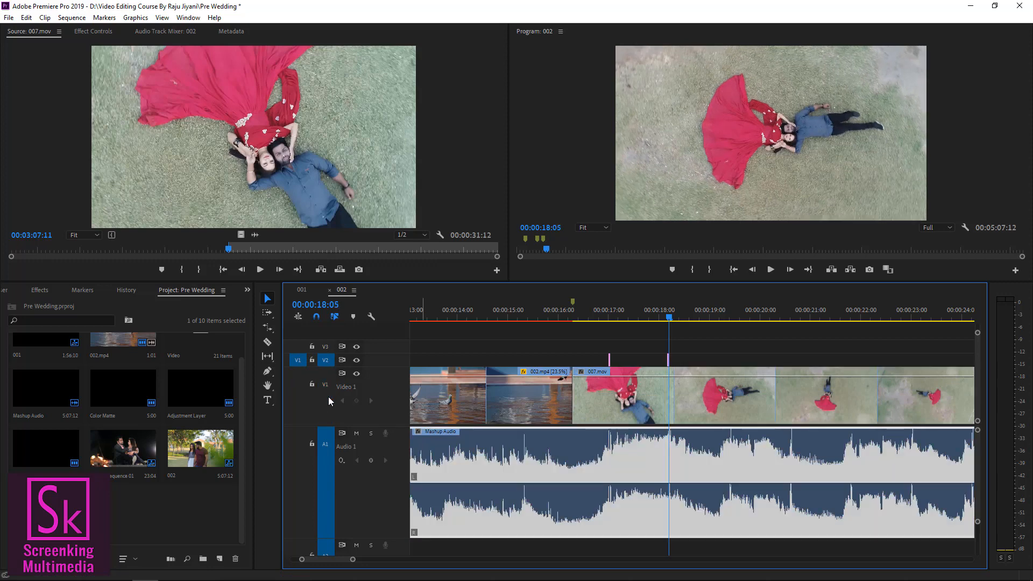
key(space)
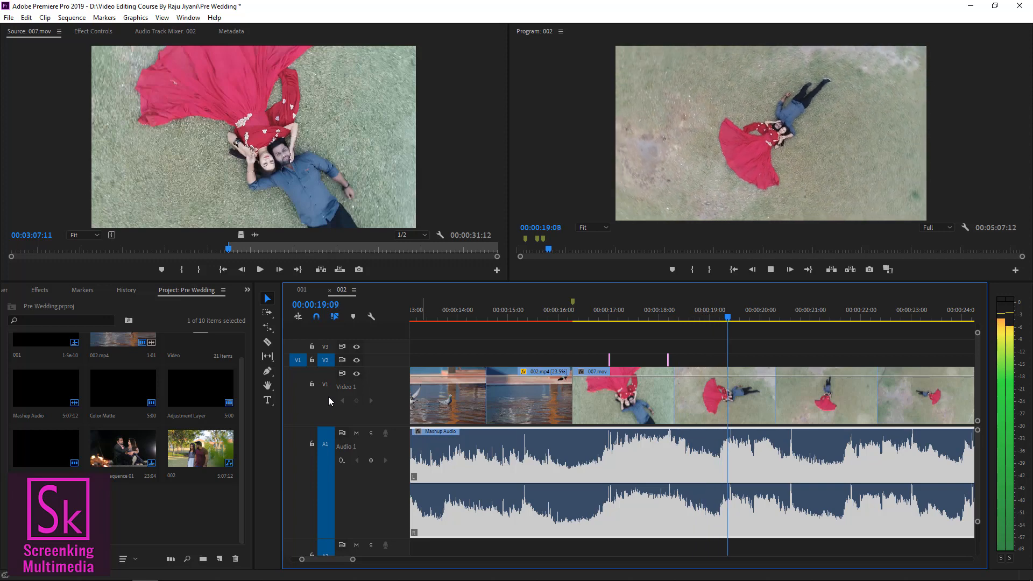
key(Left)
key(Left)
key(Left)
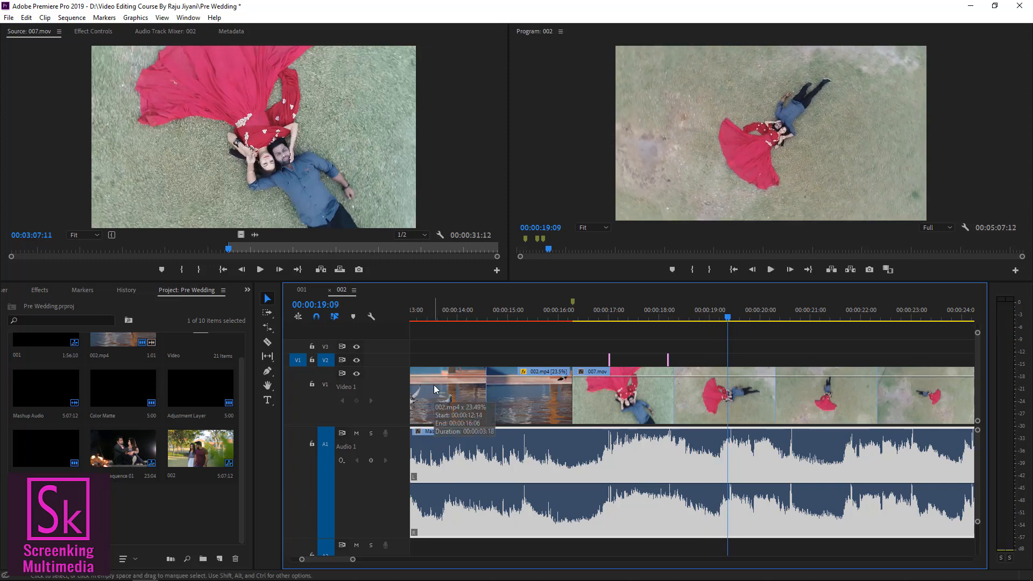
key(Right)
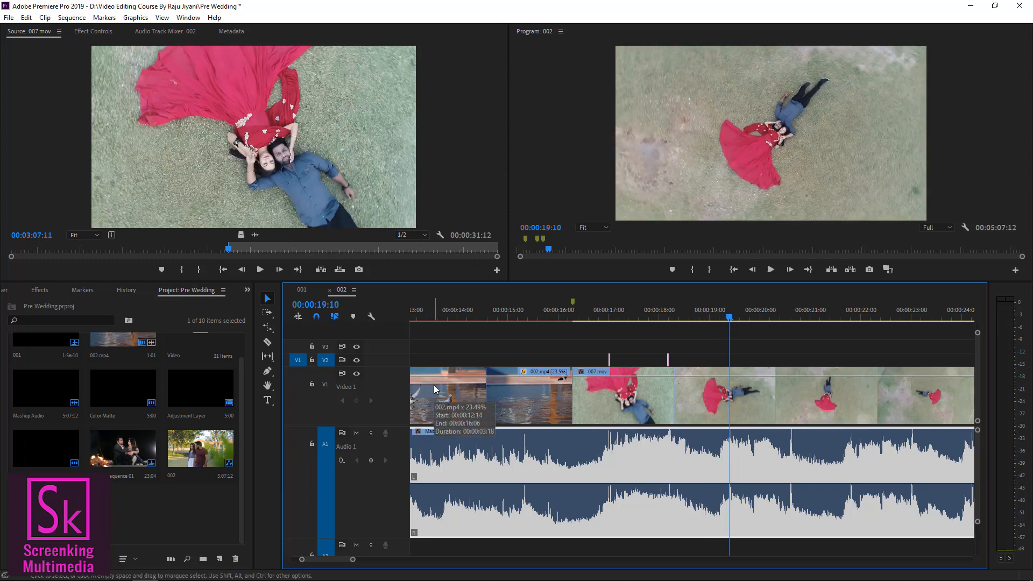
key(m)
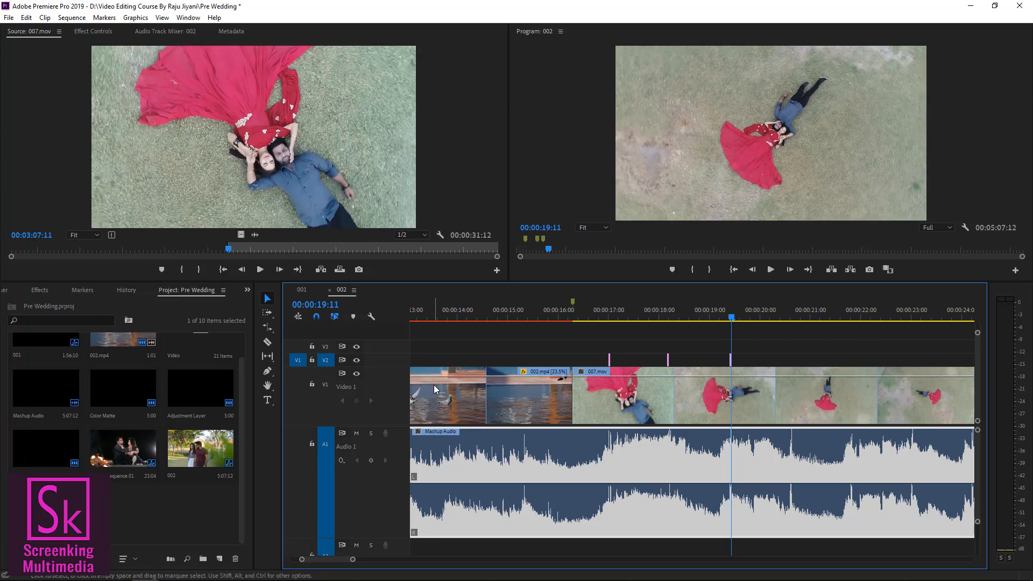
- Paste one-frame mattes on V2 at the next two beats, 00:00:20:15 and 00:00:21:20
key(space)
key(space)
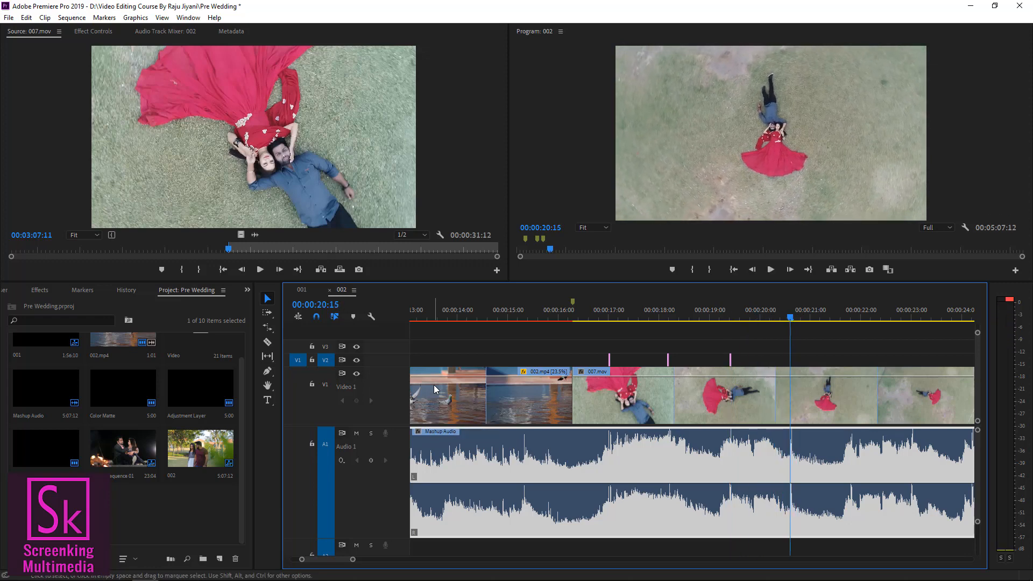
key(m)
key(space)
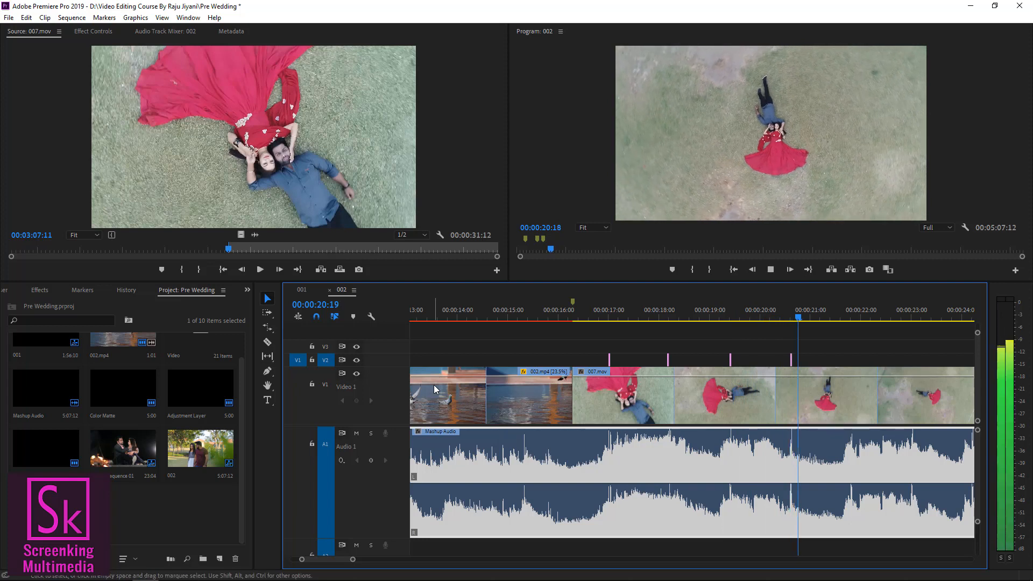
key(space)
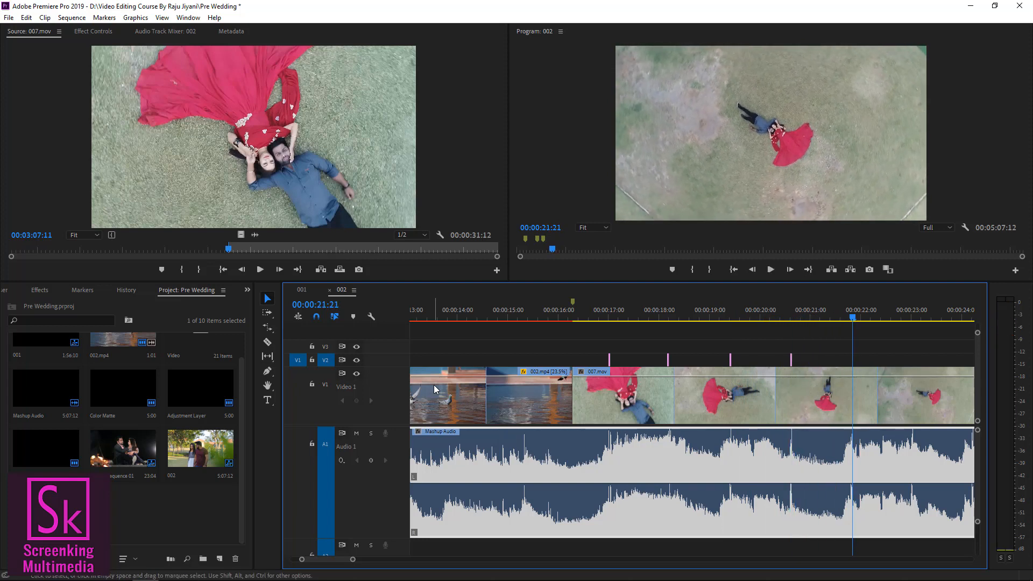
key(m)
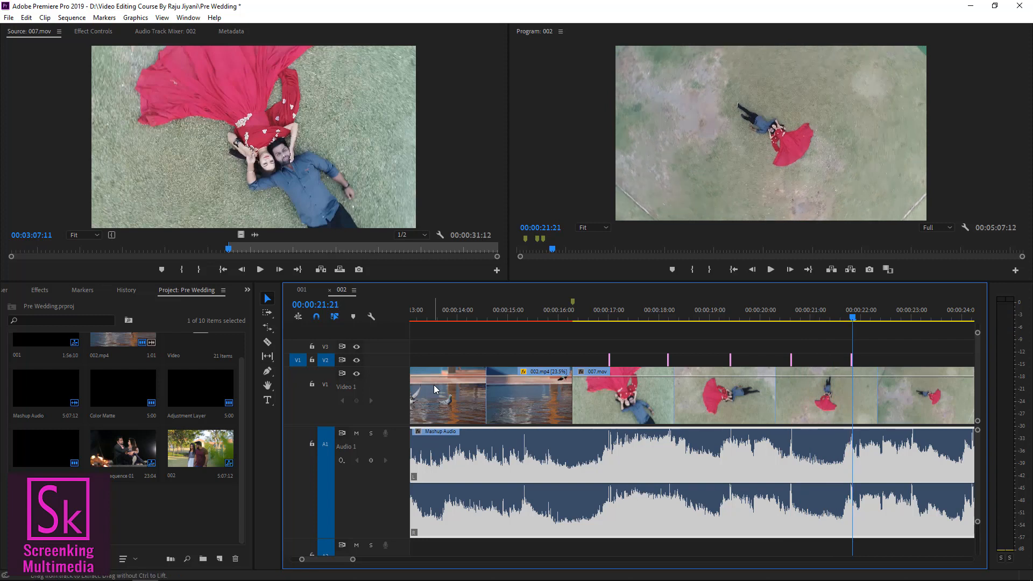
- Paste one-frame mattes on V2 at the beats near 00:00:23:00 and at 00:00:24:05
key(space)
key(space)
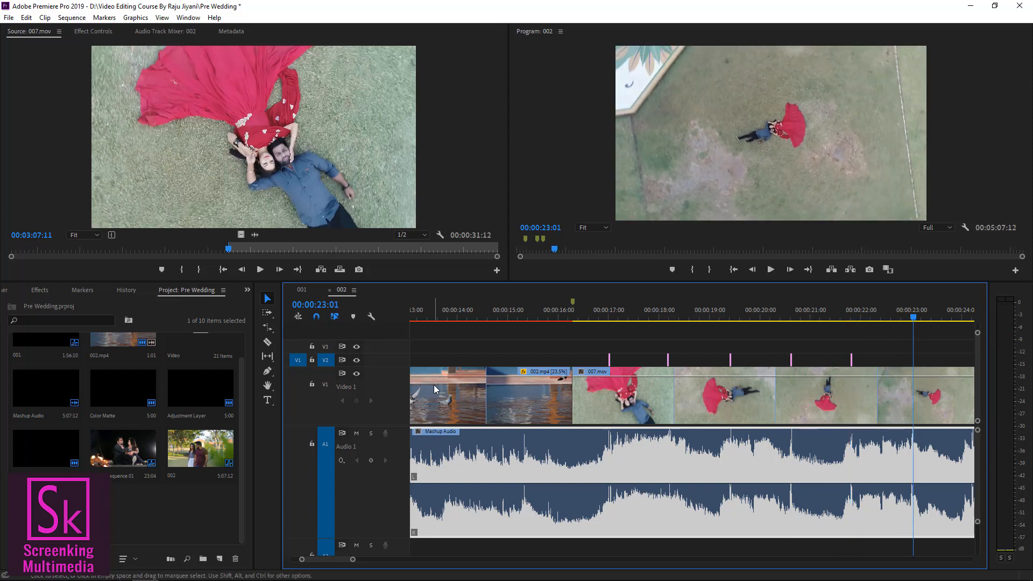
key(Left)
key(m)
key(space)
key(space)
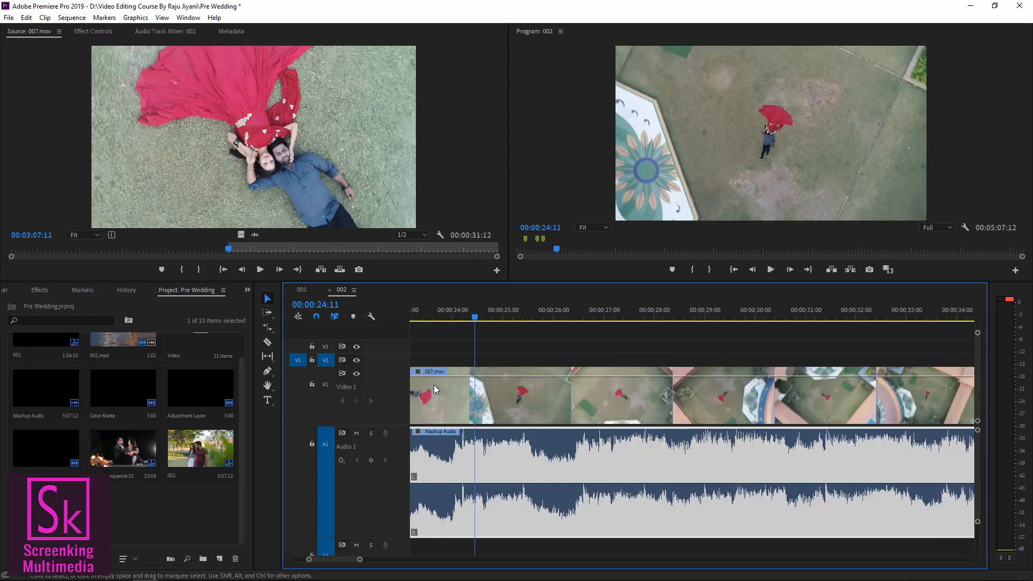
key(m)
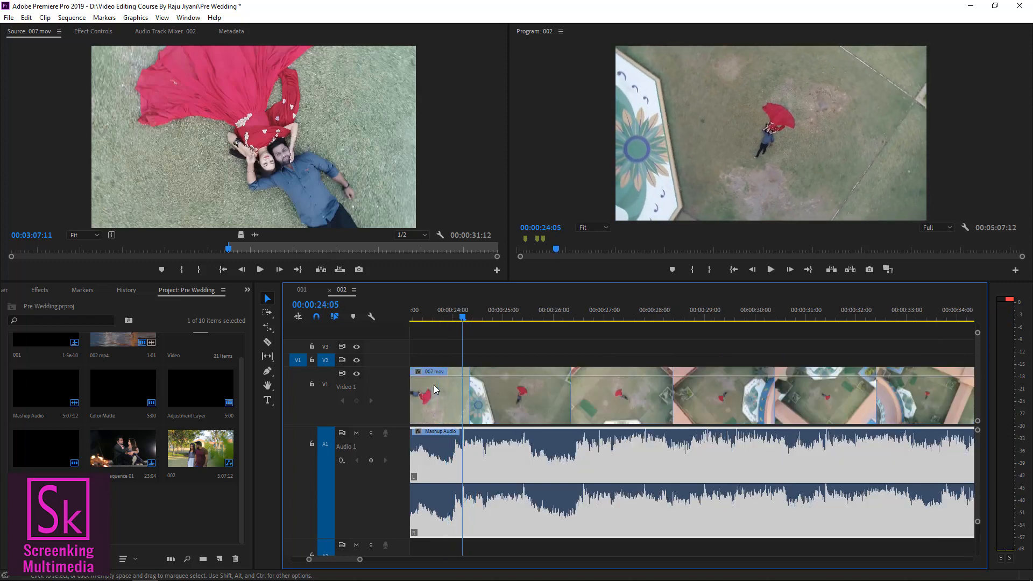
key(Right)
- Paste one-frame mattes on V2 above 007.mov at 00:00:25:10 and 00:00:26:15
key(space)
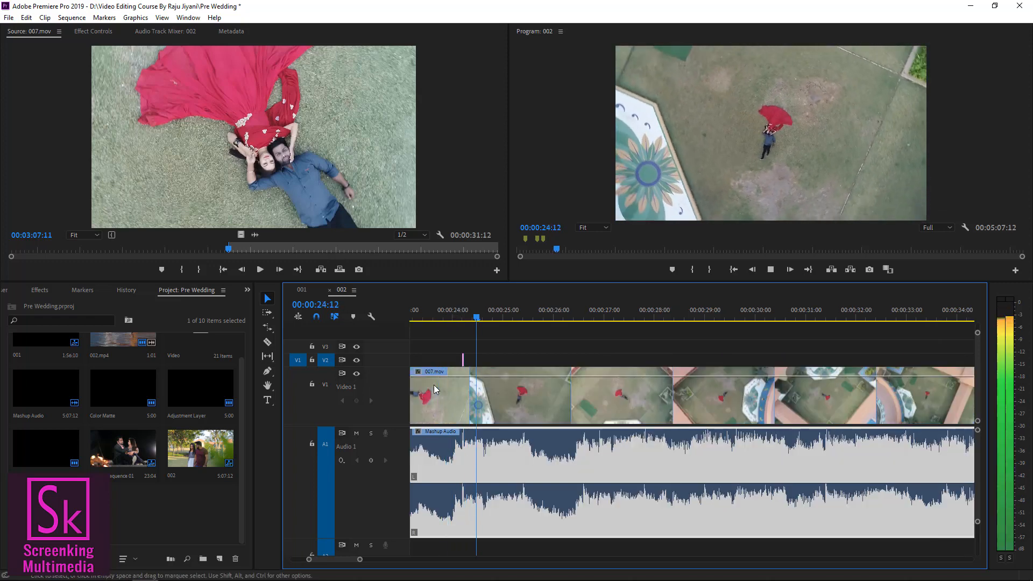
key(space)
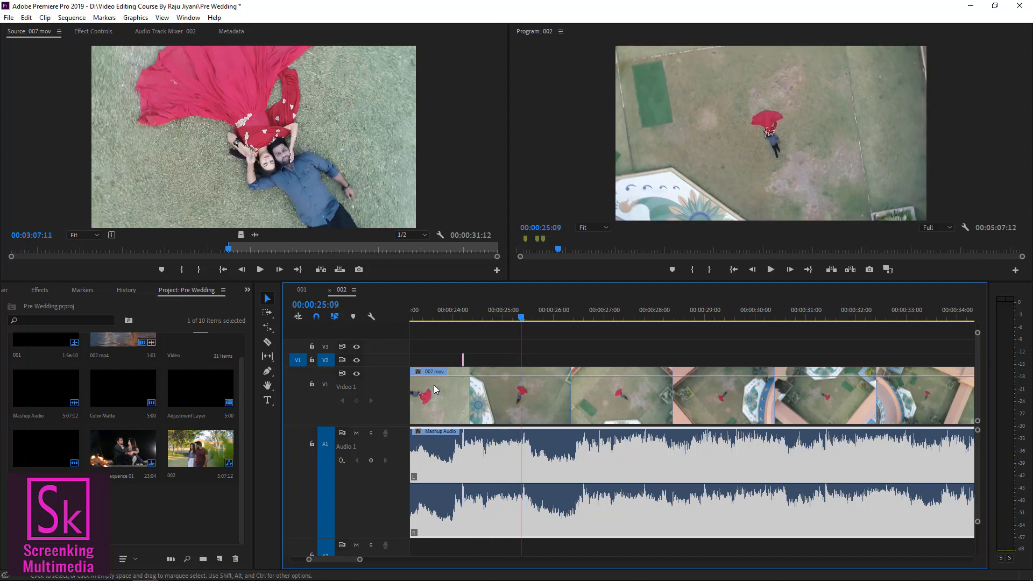
key(m)
key(space)
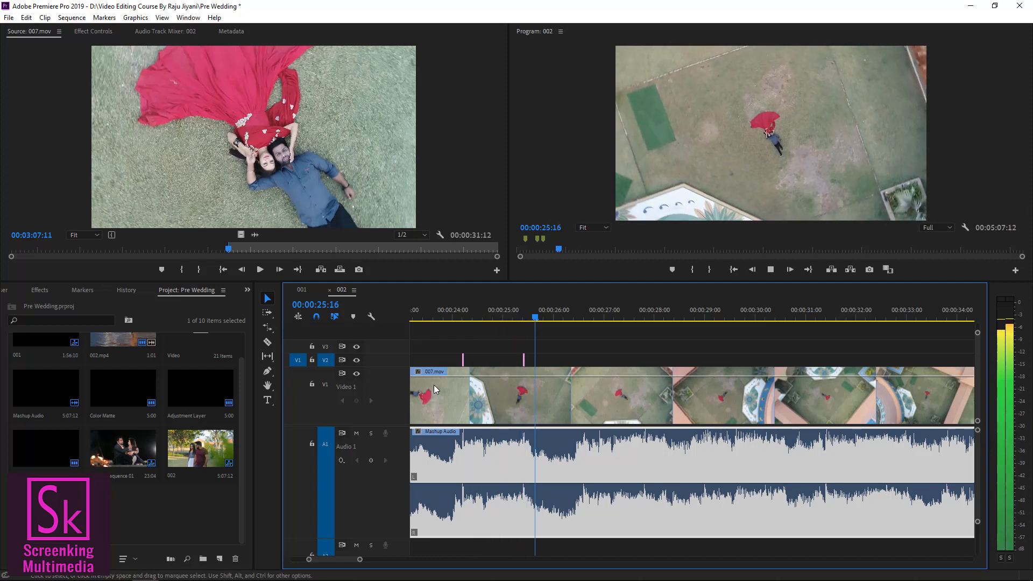
key(space)
key(Left)
key(Left)
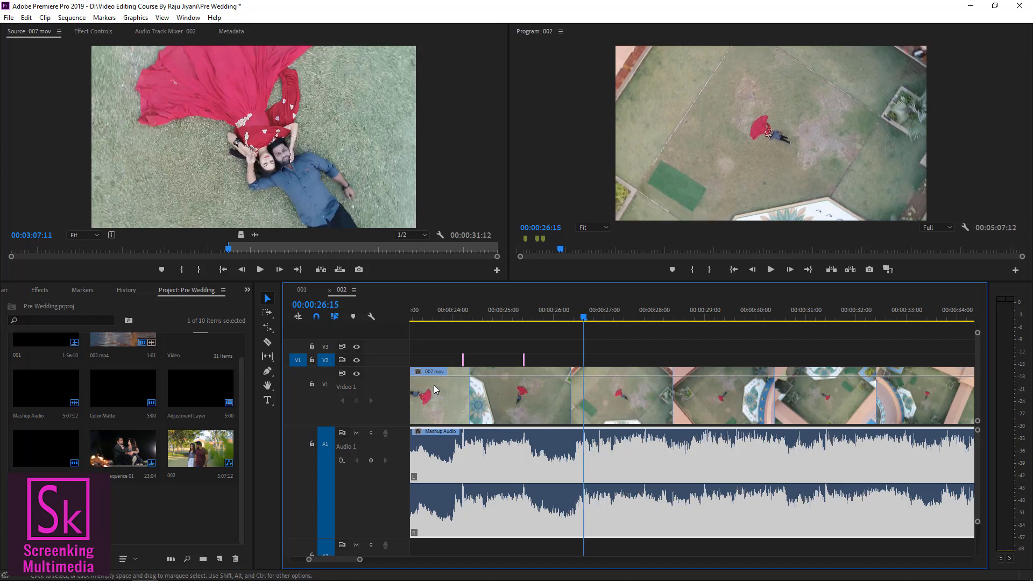
key(m)
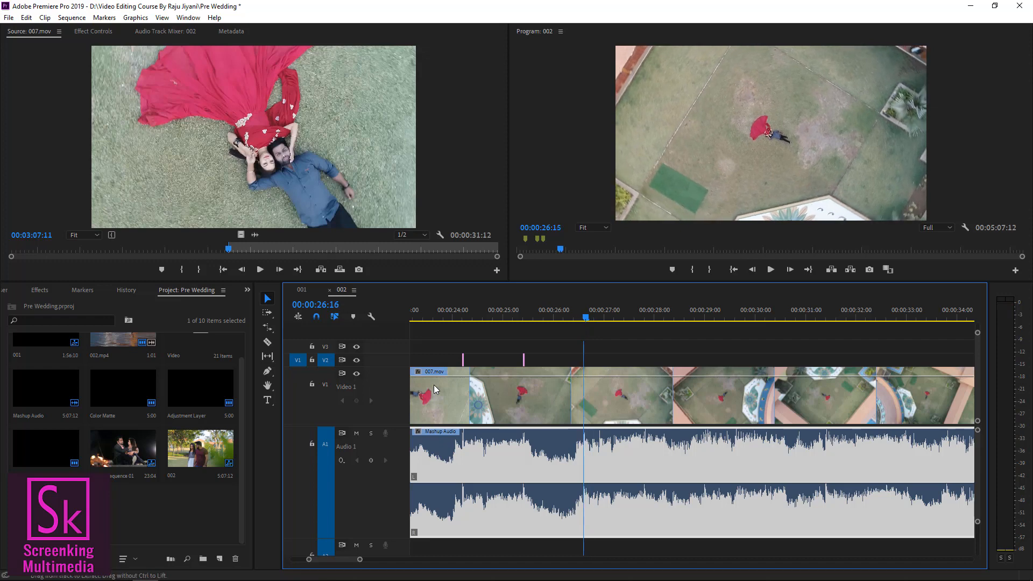
- Play on to the next beat and paste a one-frame matte on V2 at 00:00:27:19
key(space)
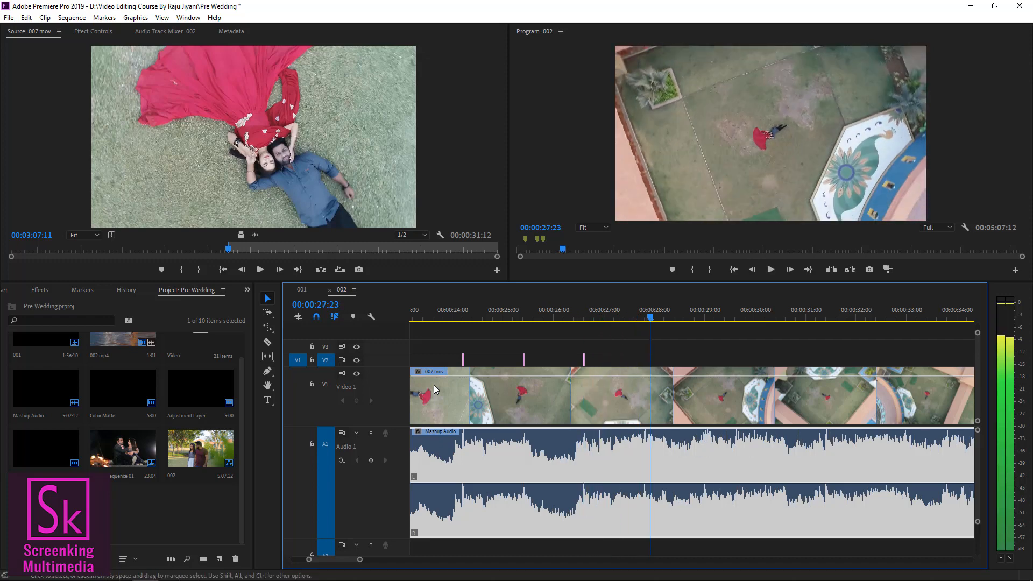
key(space)
key(Left)
key(Left)
key(Left)
key(m)
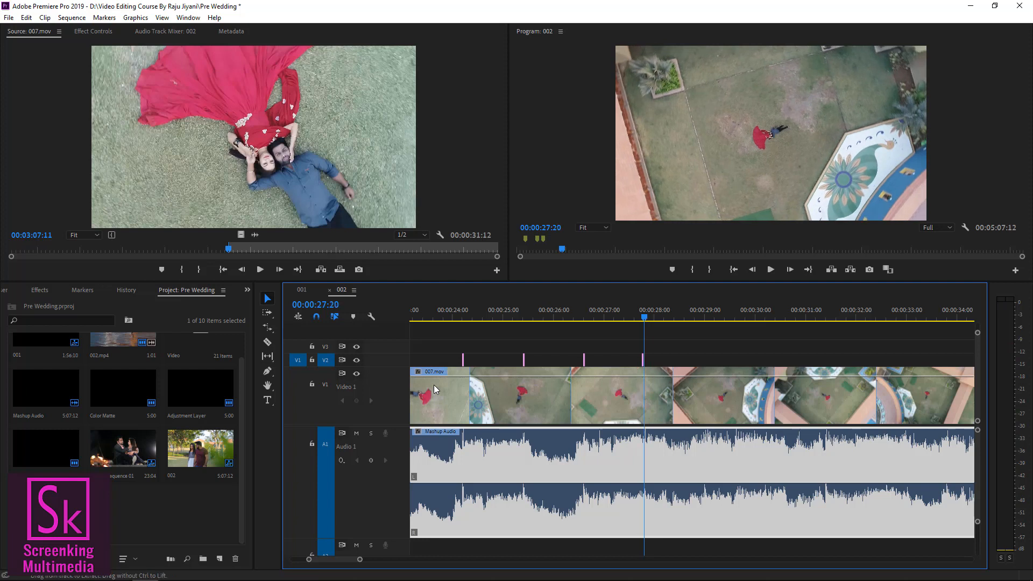
- Listen through the following passage, step back to the beat at 00:00:28:24, and paste a one-frame matte there on V2
key(space)
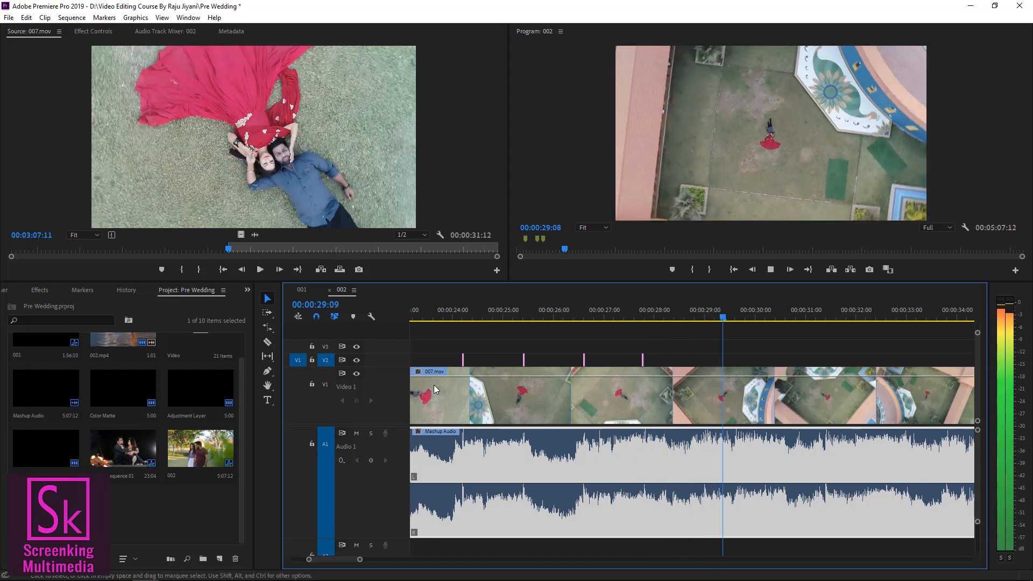
key(space)
key(Left)
key(Left)
key(Left)
key(Left)
key(Left)
key(Left)
key(Left)
key(Left)
key(Left)
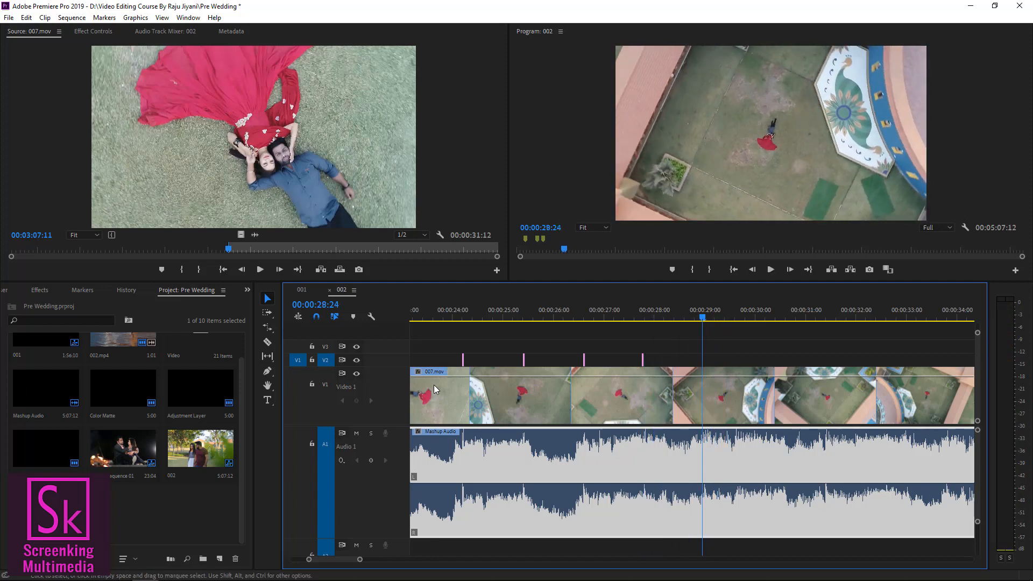
key(space)
key(space)
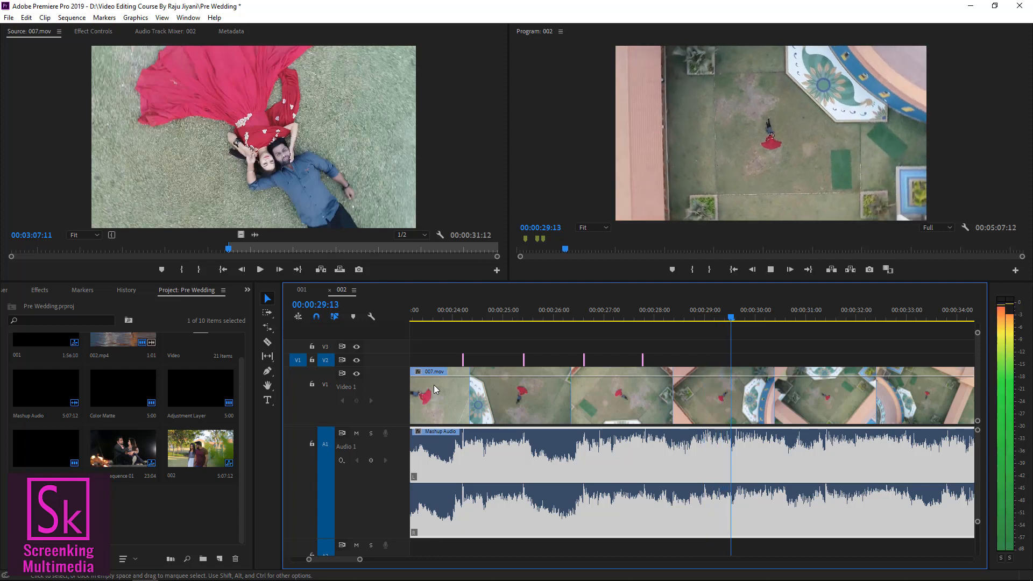
key(Left)
key(Left)
key(Left)
key(Left)
key(Left)
key(Left)
key(Left)
key(Left)
key(Left)
key(Left)
key(Left)
key(Left)
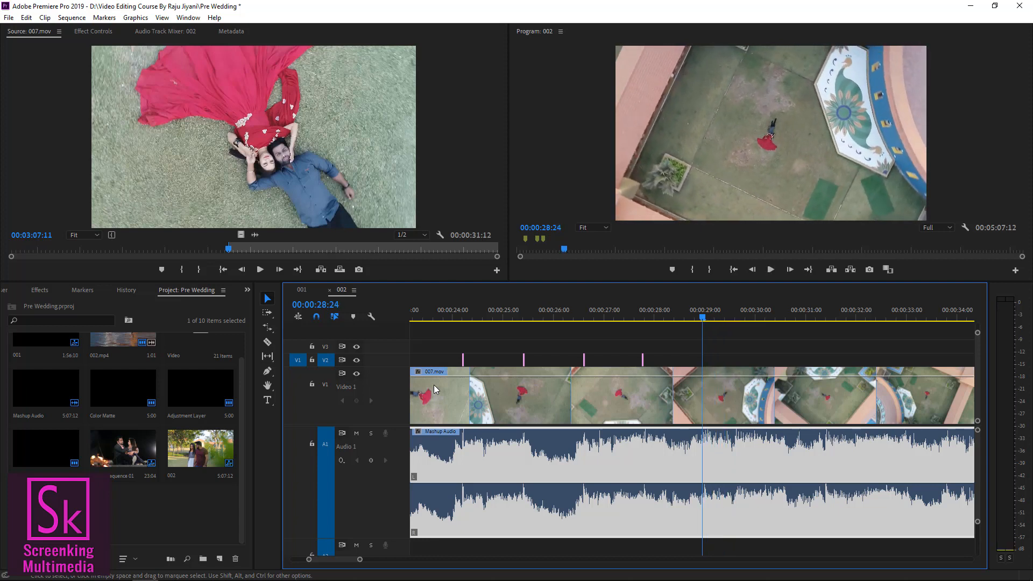
key(m)
key(Right)
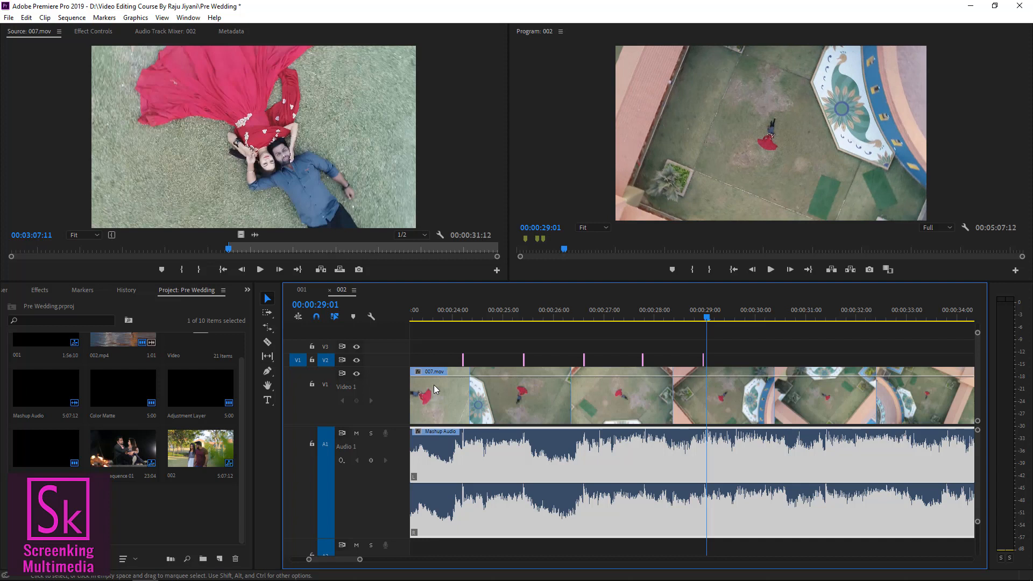
- Play past the next beat, step back to 00:00:30:05, and paste a one-frame matte there on V2
key(space)
key(space)
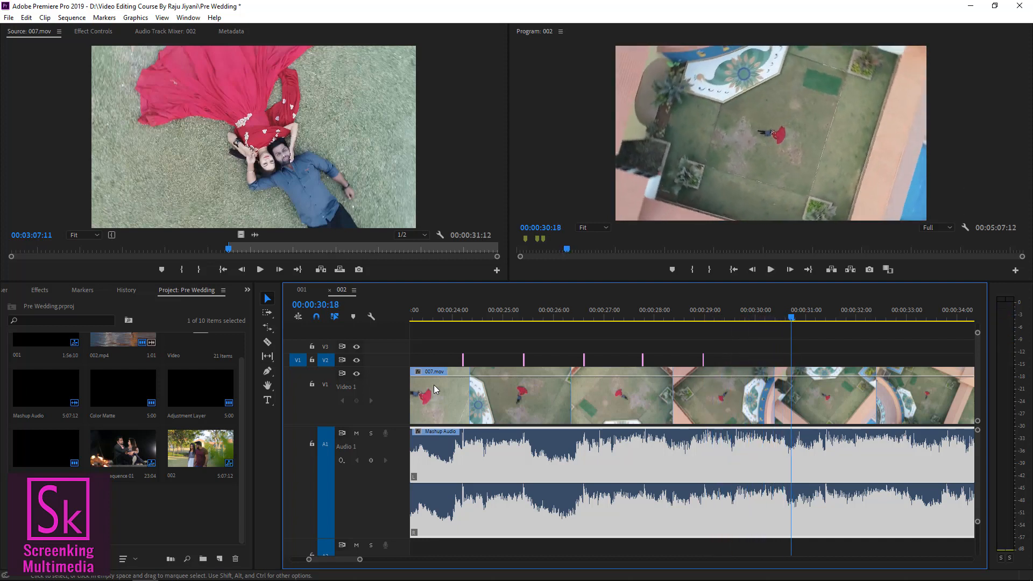
key(Left)
key(Left)
key(Left)
key(Left)
key(Left)
key(Left)
key(Left)
key(Left)
key(Left)
key(Left)
key(Left)
key(Left)
key(Left)
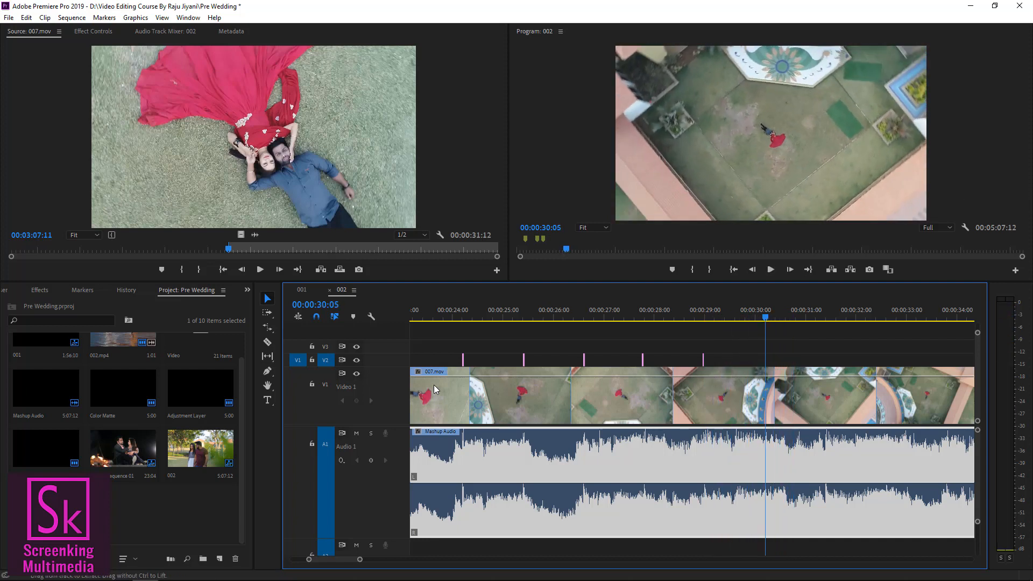
key(m)
- Paste a one-frame matte on V2 near 00:00:31:10 and return the playhead to the start of sequence 002
key(space)
key(space)
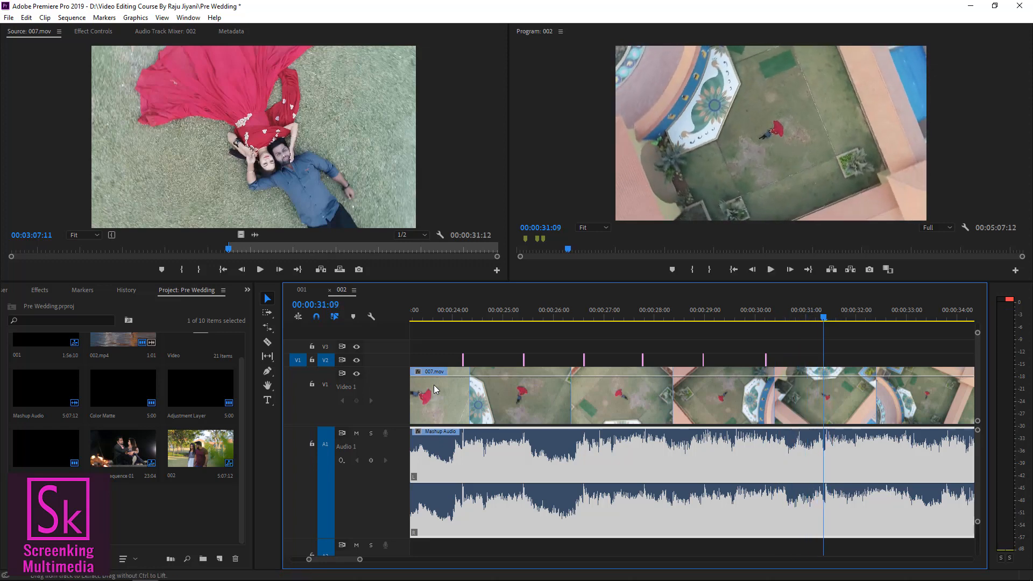
key(Right)
key(m)
key(Home)
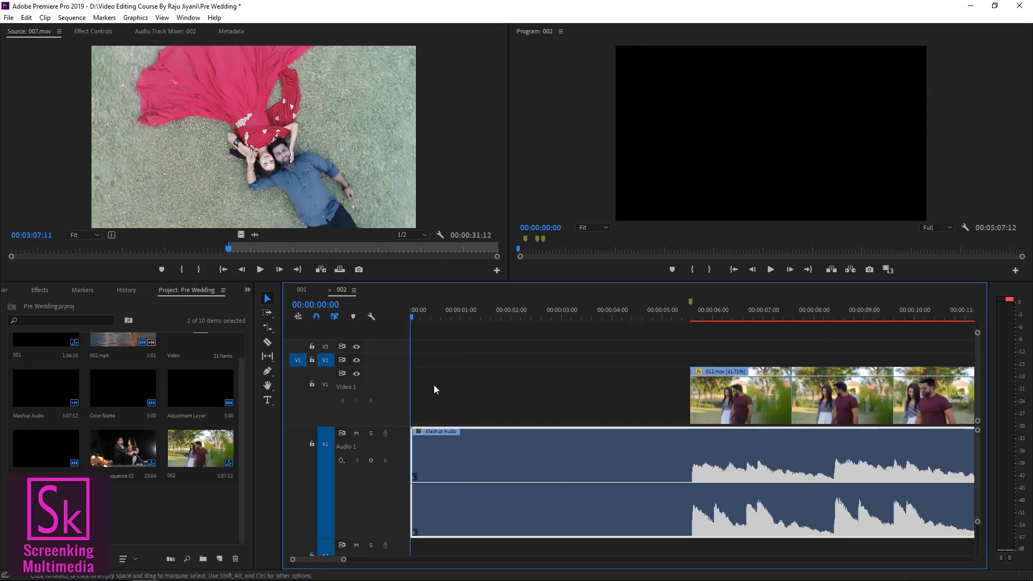
- Play sequence 002 from the start of 012.mov with the timeline zoomed out to show all the placed clips
click(693, 317)
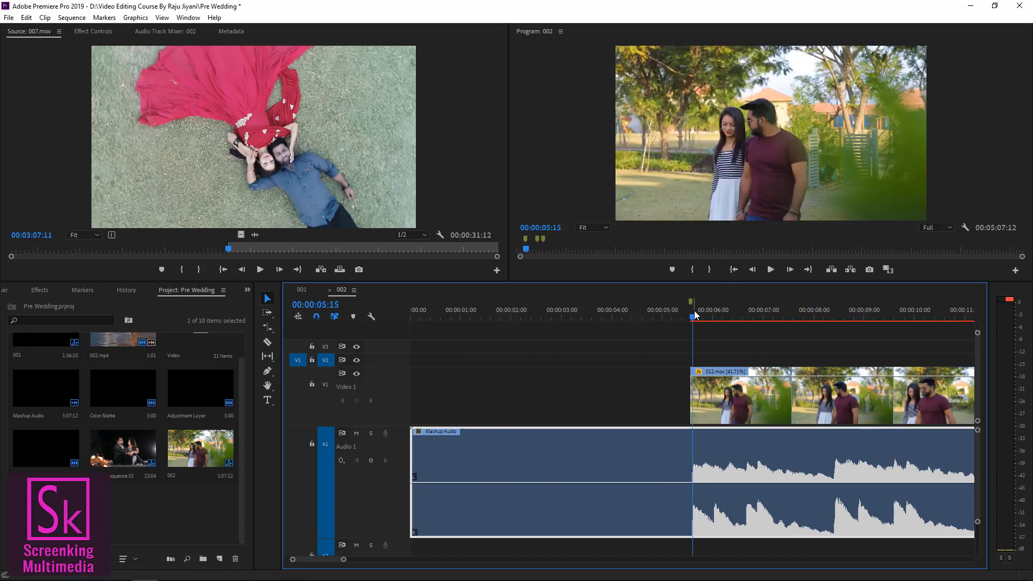
key(space)
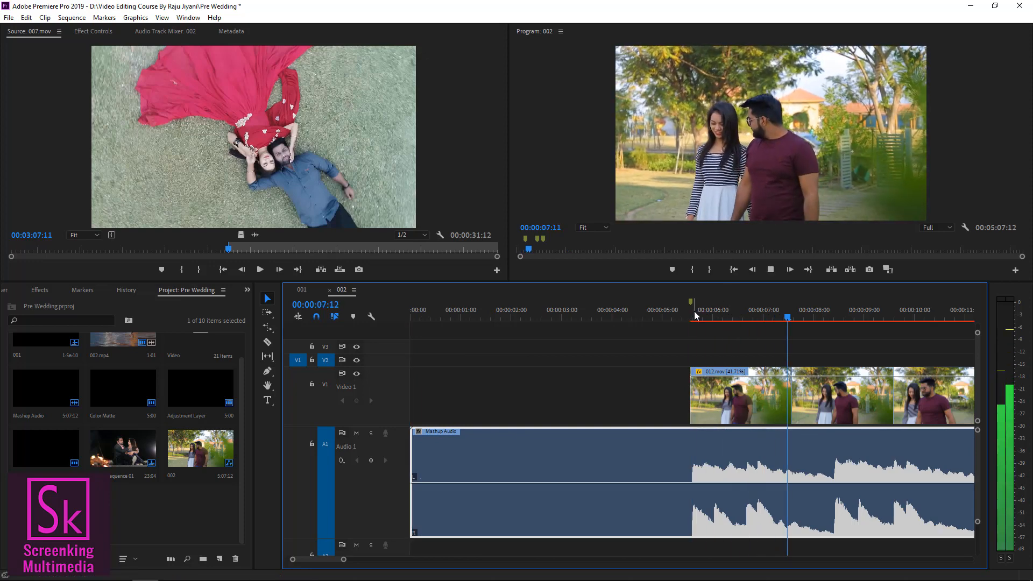
key(minus)
key(minus)
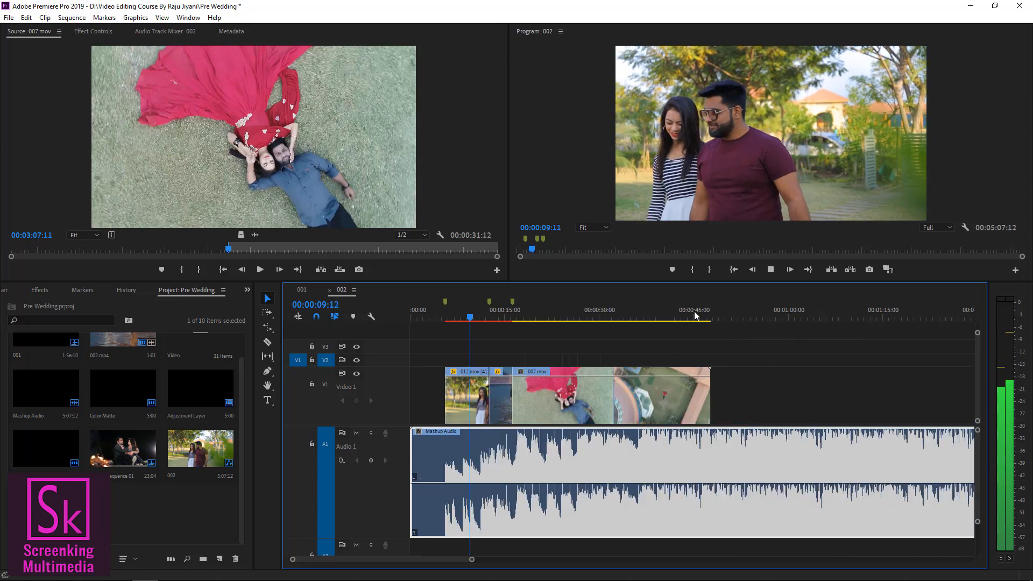
key(space)
- Play sequence 002 from 00:00:15:09 through 007.mov to review the matte flashes against the music beats
drag(499, 316, 509, 316)
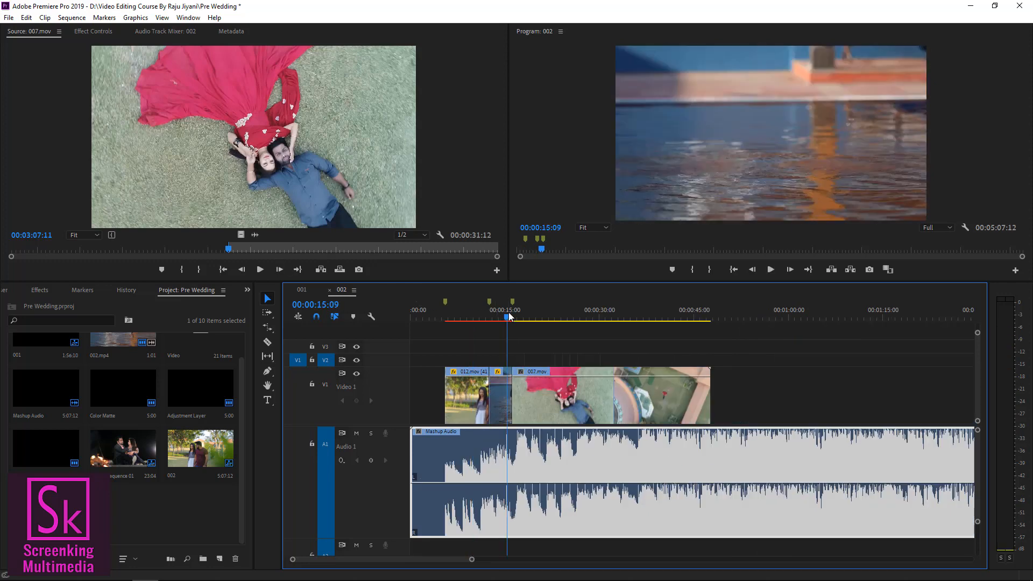
key(space)
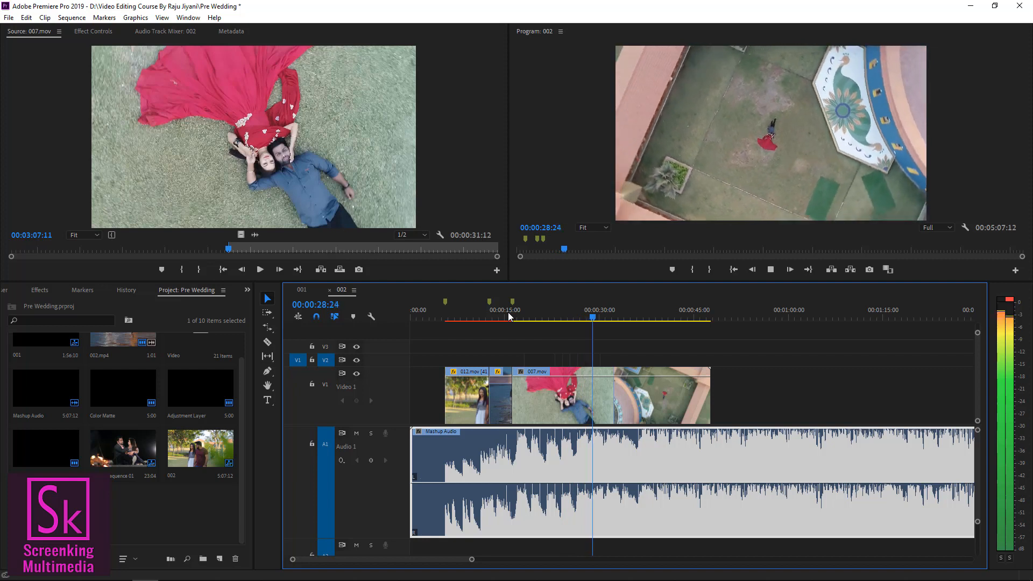
key(space)
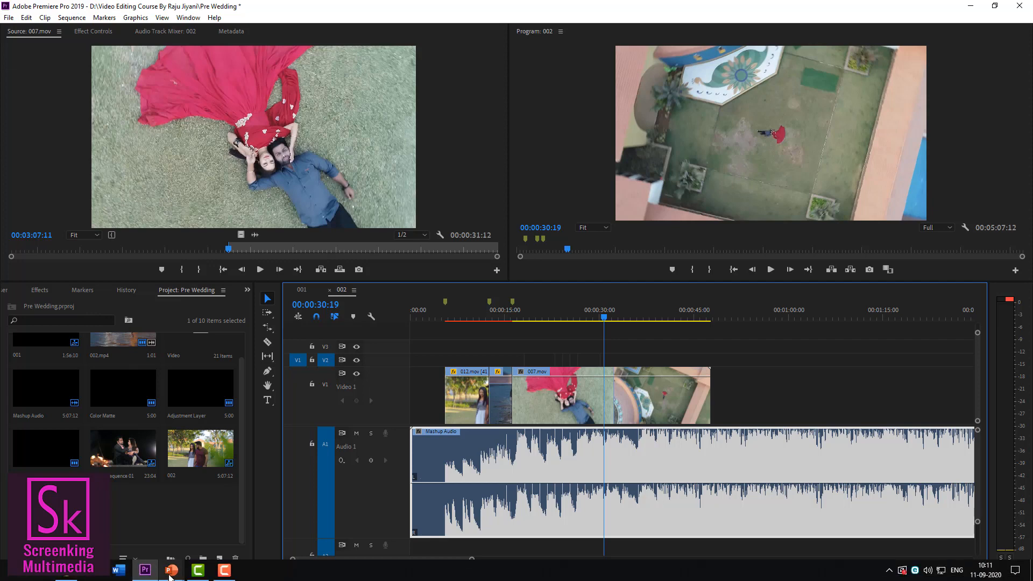
- Switch to the PowerPoint slide show to check the list of course topics, and return to Premiere Pro
click(171, 573)
click(224, 530)
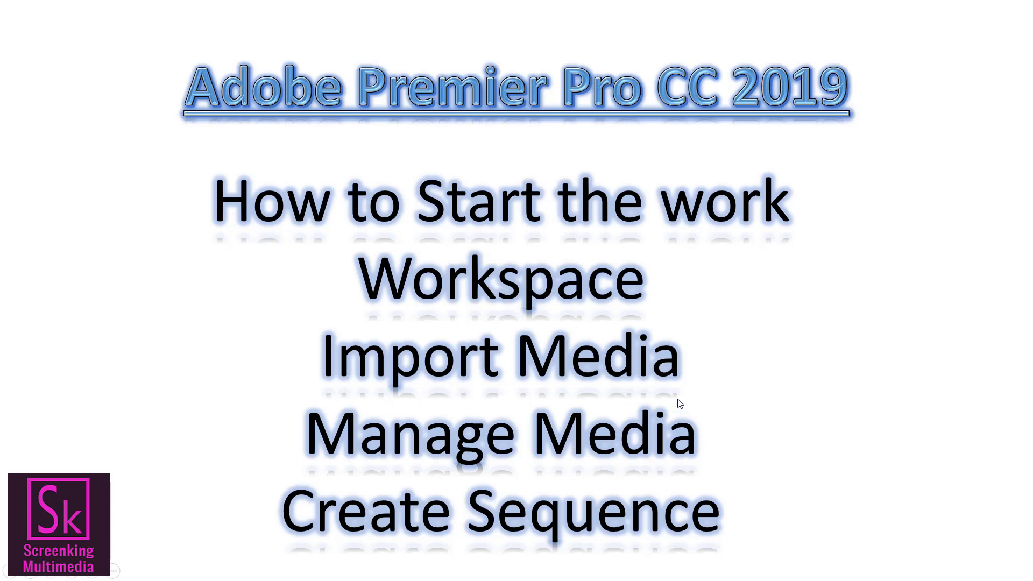
key(alt+Tab)
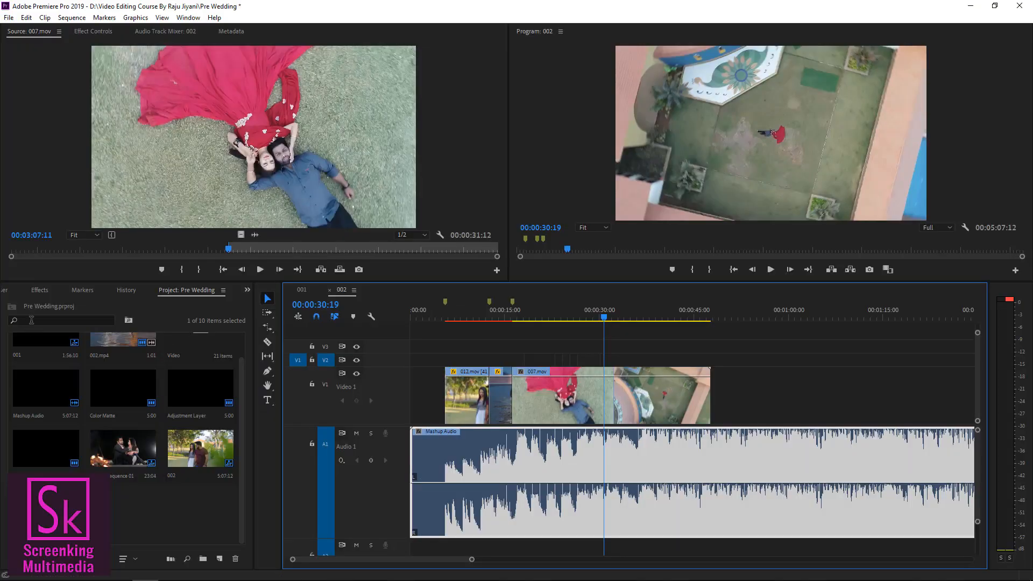
- Open the Import dialog for the Pre Wedding project in two different ways, cancelling it each time without choosing files
click(190, 289)
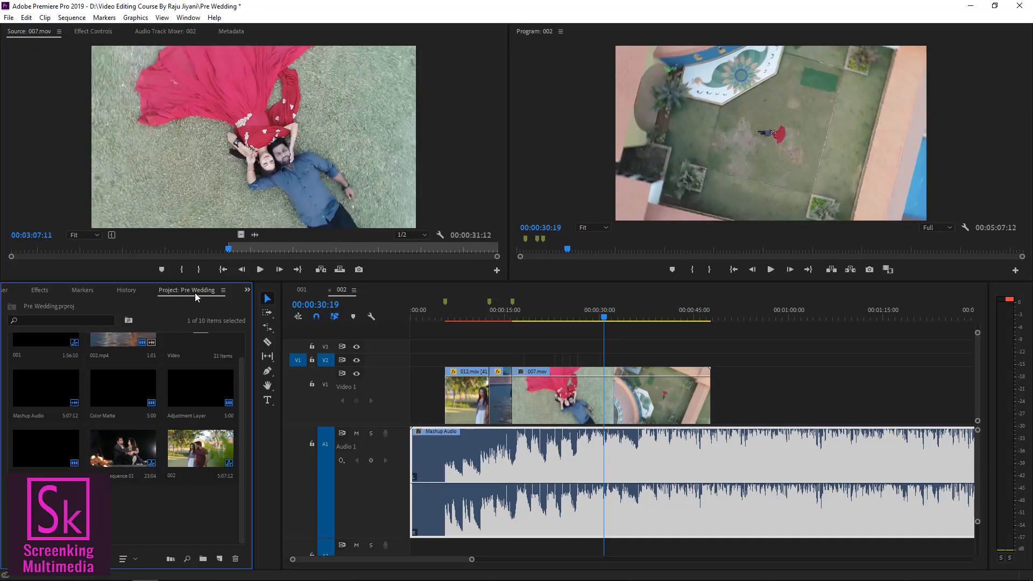
click(8, 17)
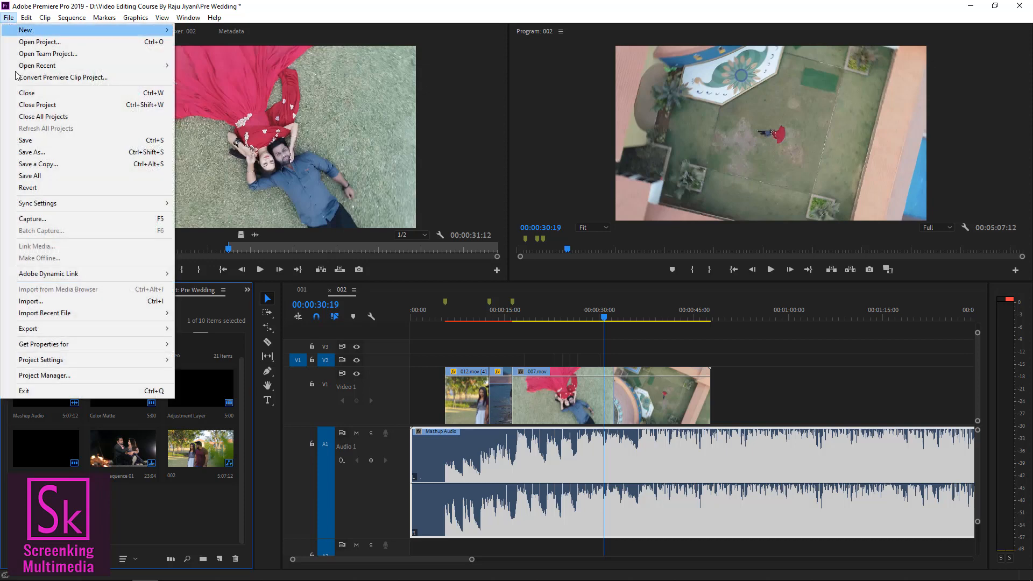
click(43, 301)
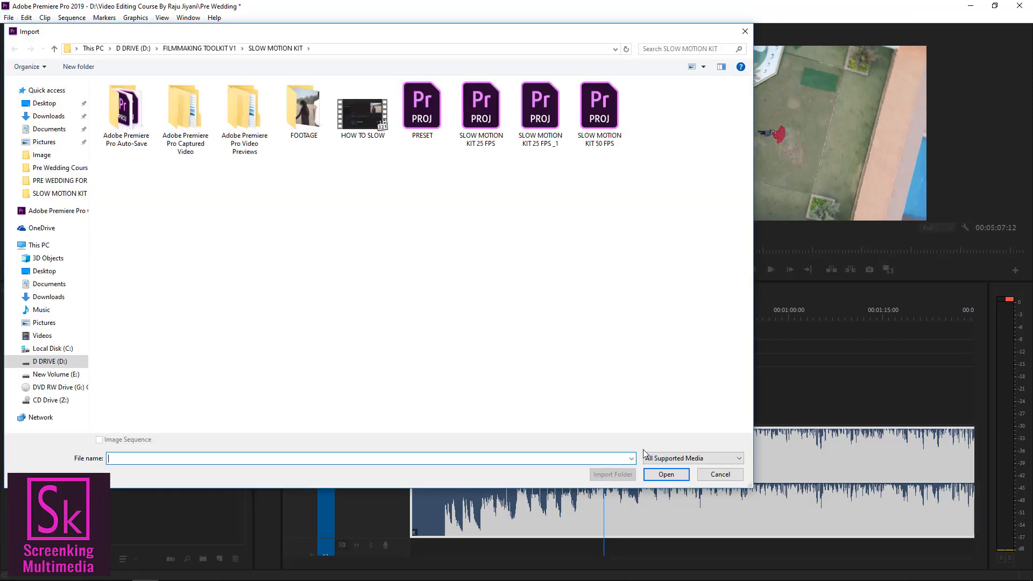
click(720, 474)
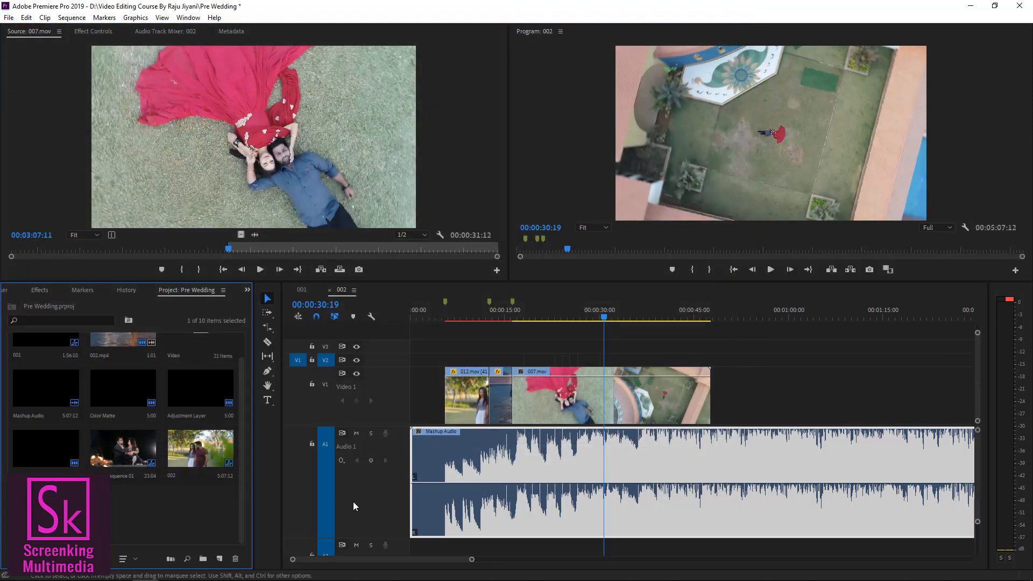
right_click(186, 534)
click(220, 418)
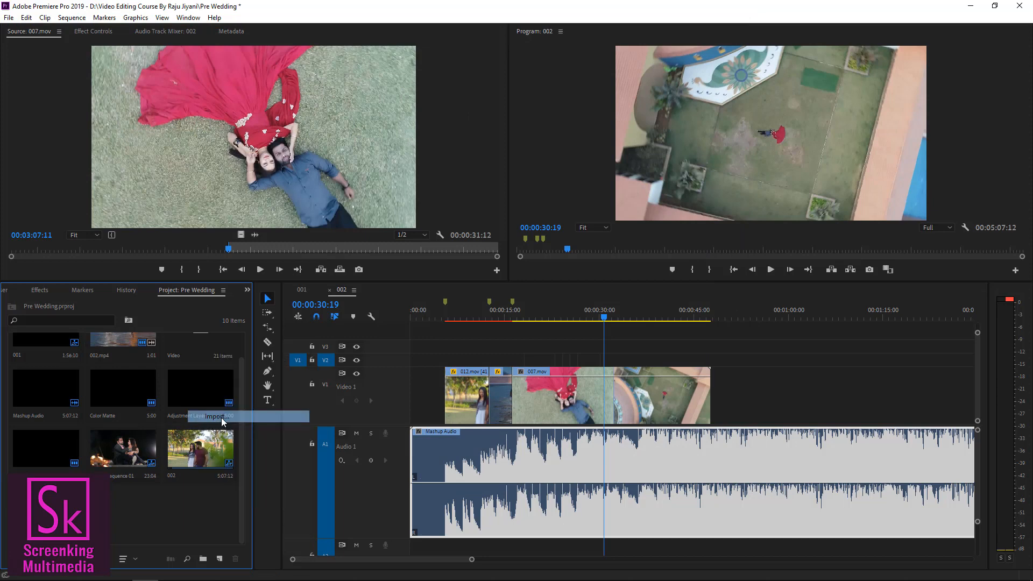
click(721, 474)
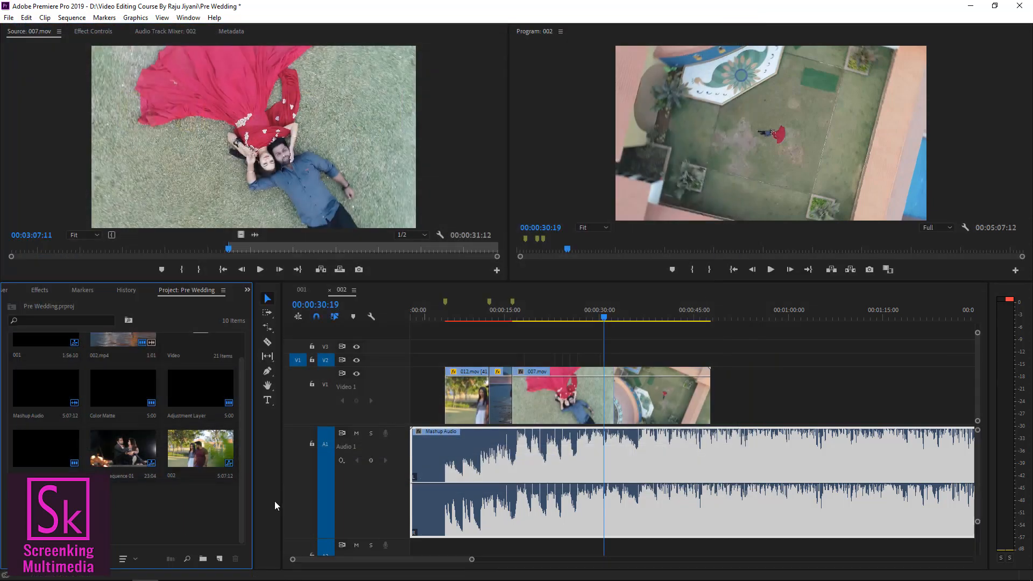
- Browse the contents of the D: drive in the Media Browser, collapse its drive list, and return to the Pre Wedding project items
click(7, 293)
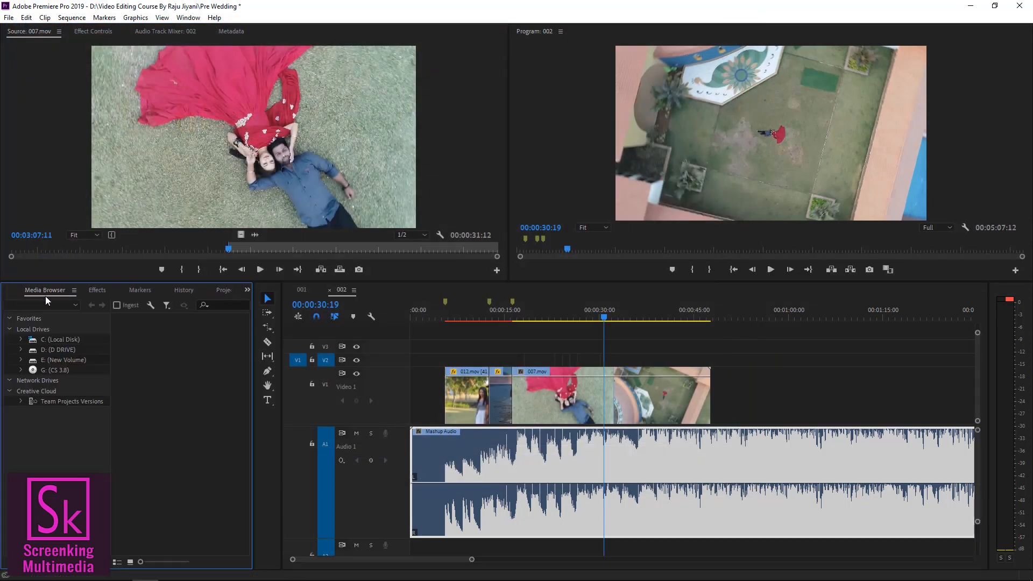
click(56, 349)
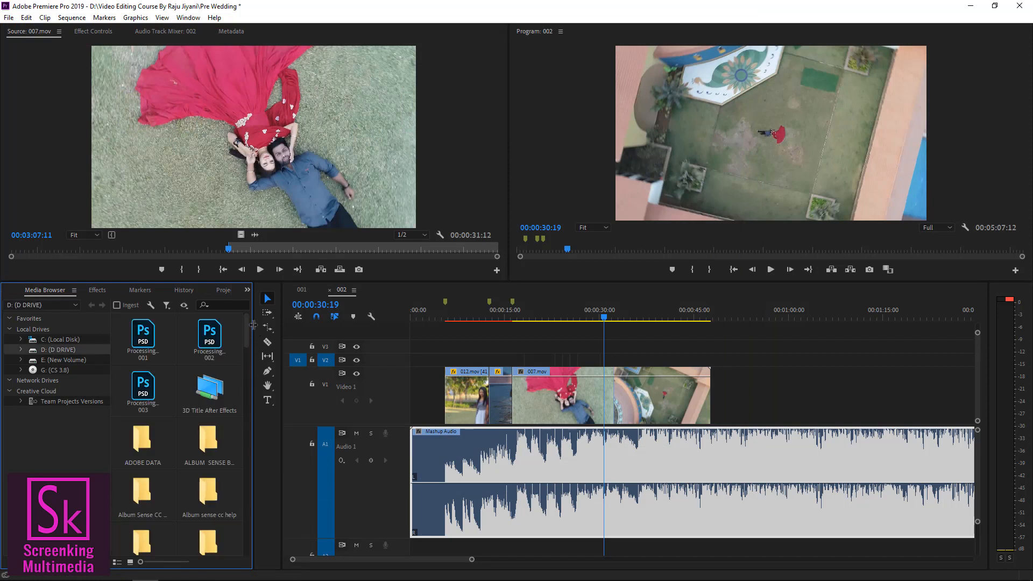
scroll(243, 377, down, 8)
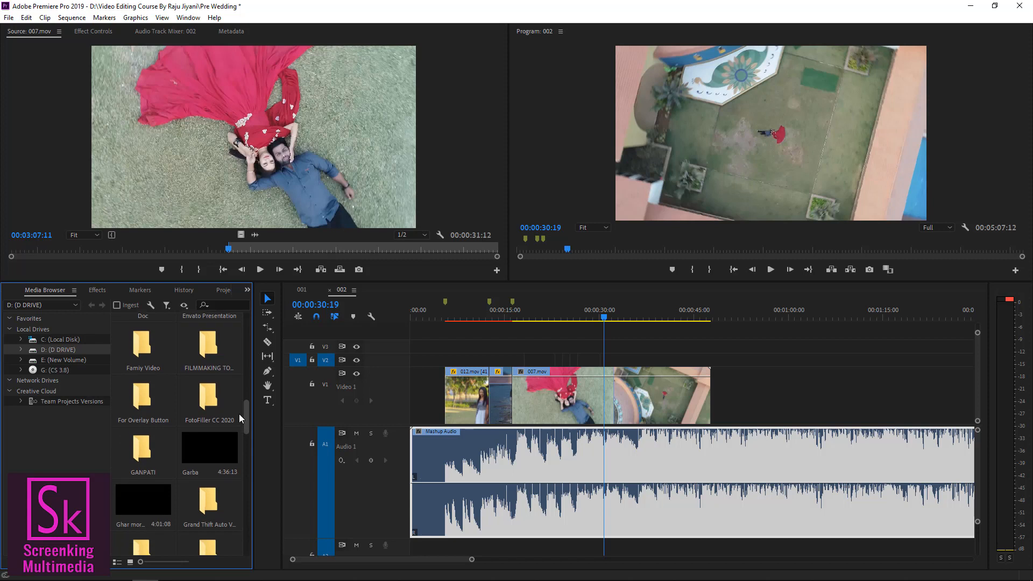
scroll(239, 415, up, 8)
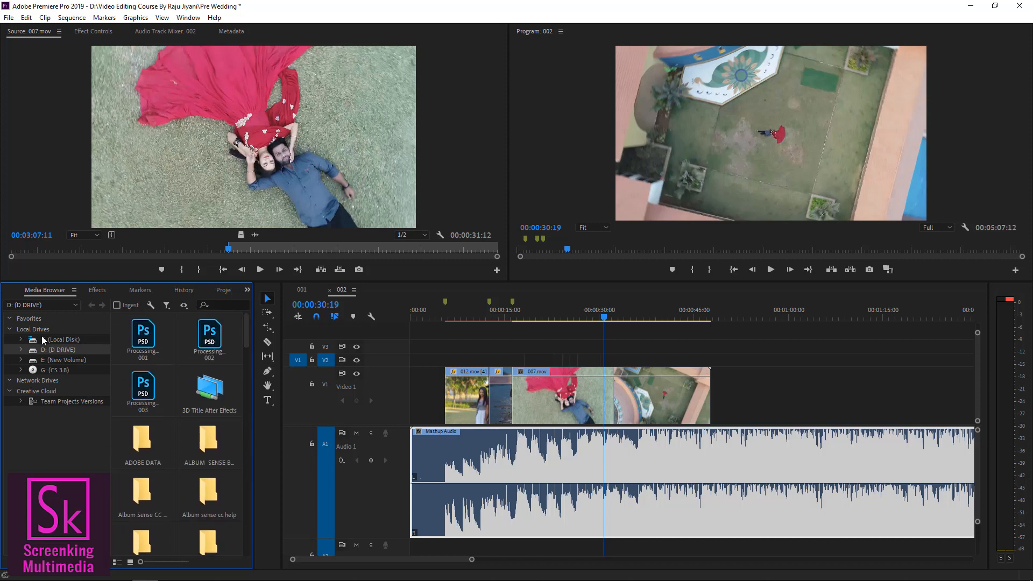
click(9, 329)
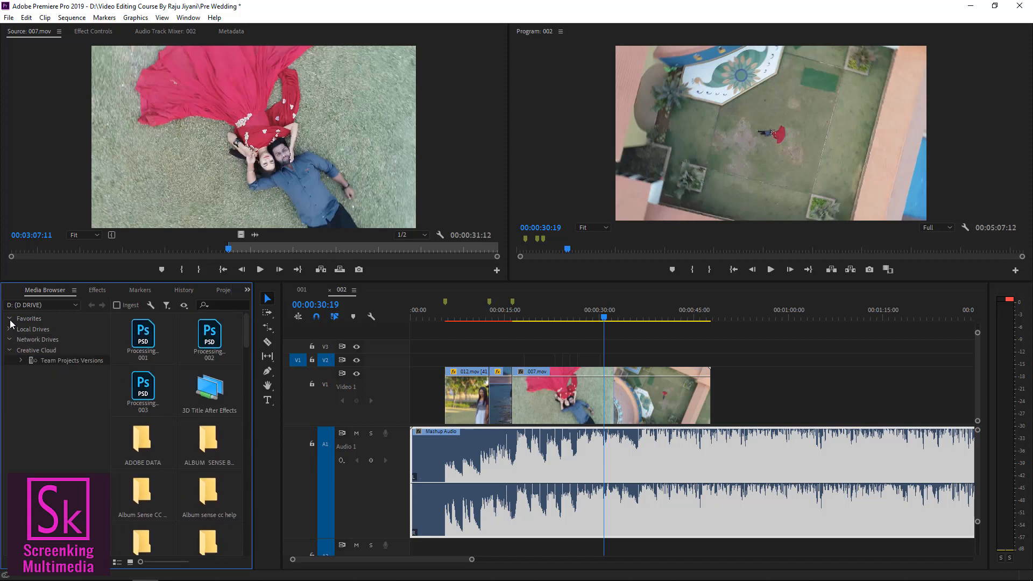
click(10, 320)
click(222, 292)
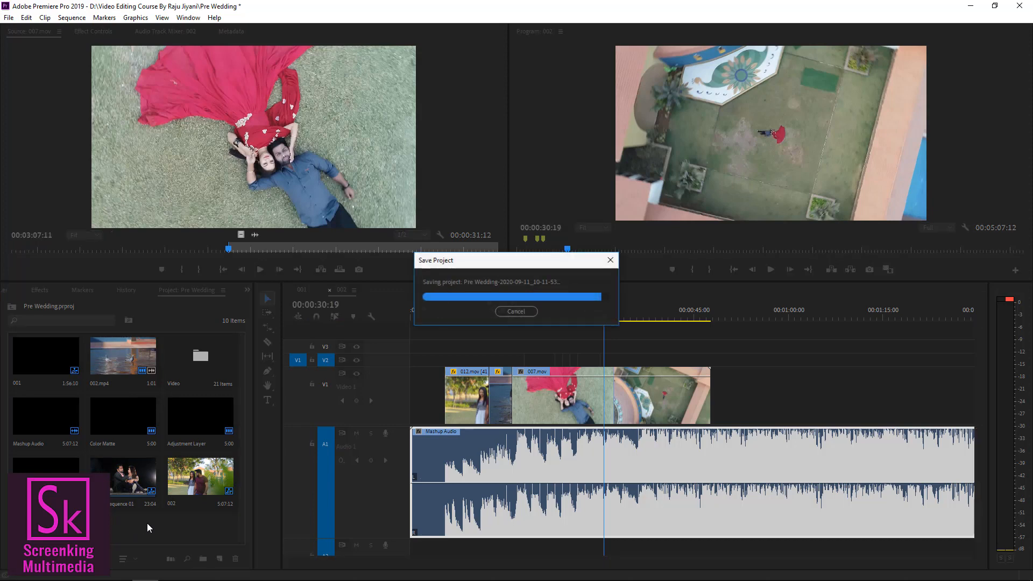
- Create a new bin in the Pre Wedding project and delete it
right_click(166, 530)
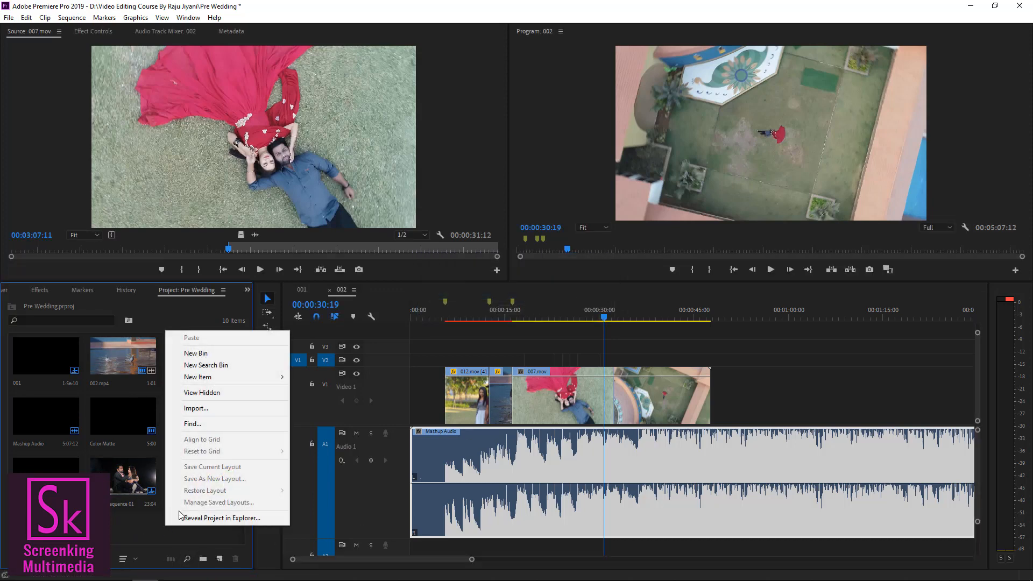
click(232, 356)
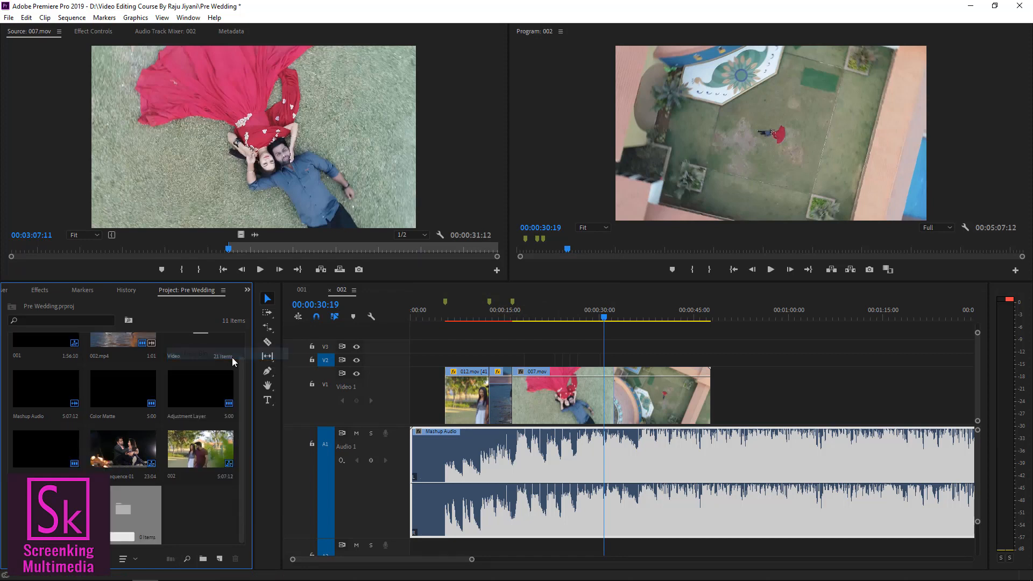
click(111, 513)
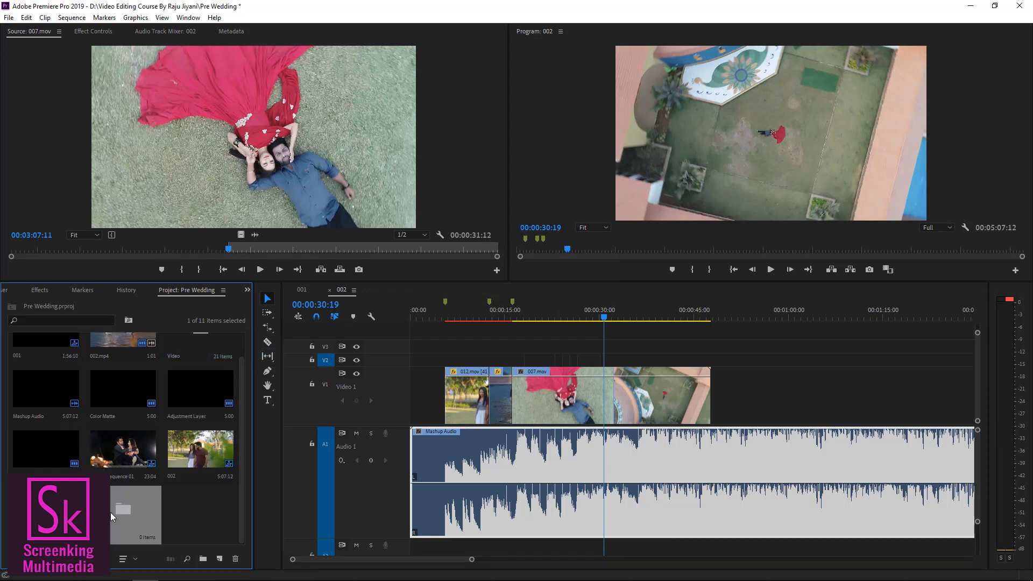
key(Delete)
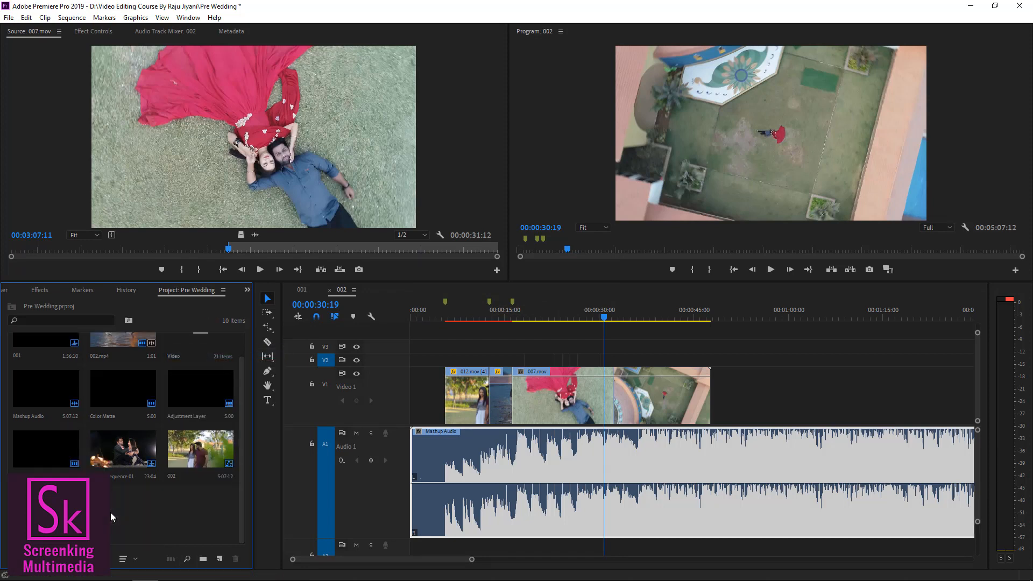
- Create a new bin among the Pre Wedding project items and accept its name
right_click(111, 512)
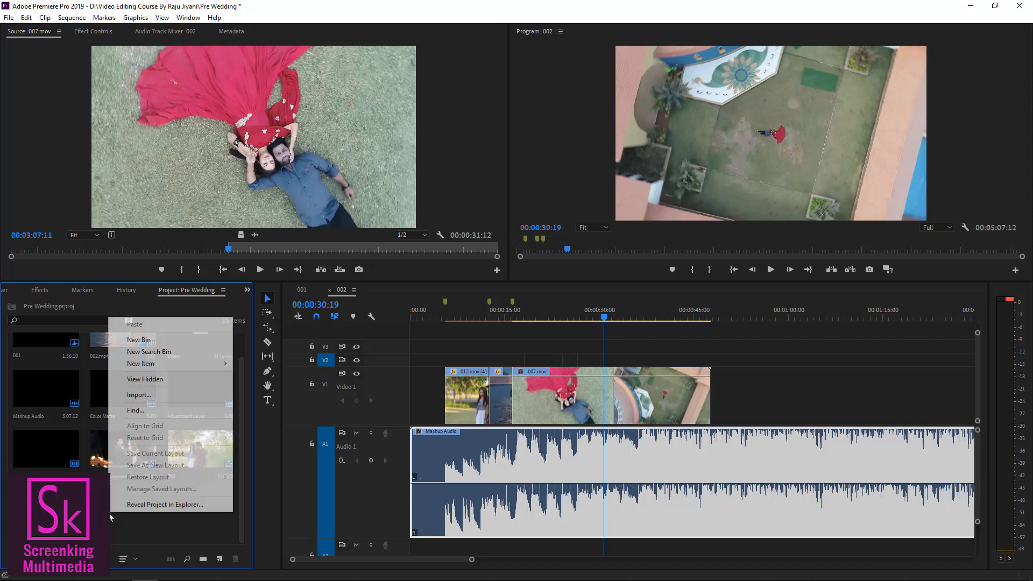
click(177, 340)
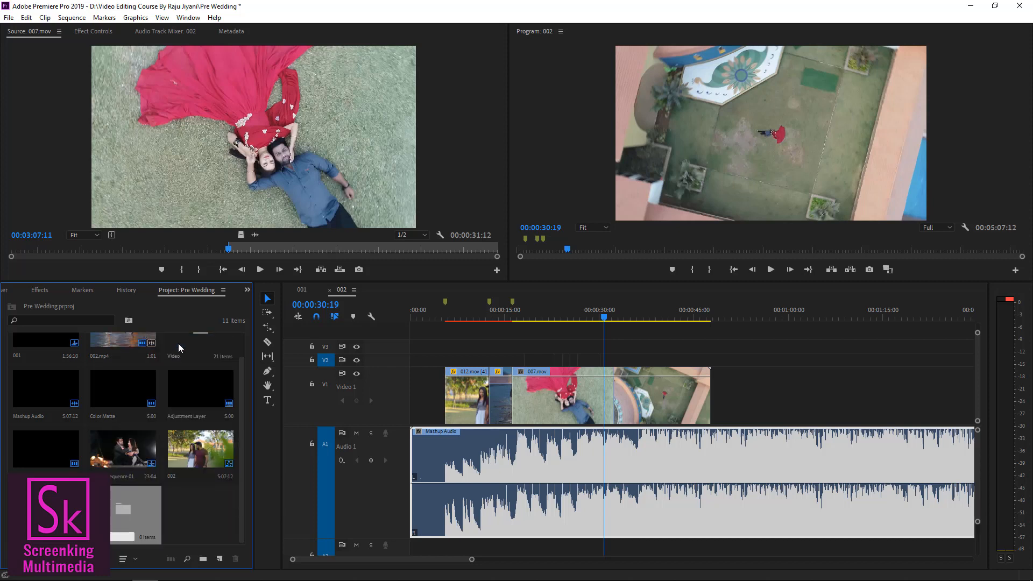
scroll(179, 343, up, 1)
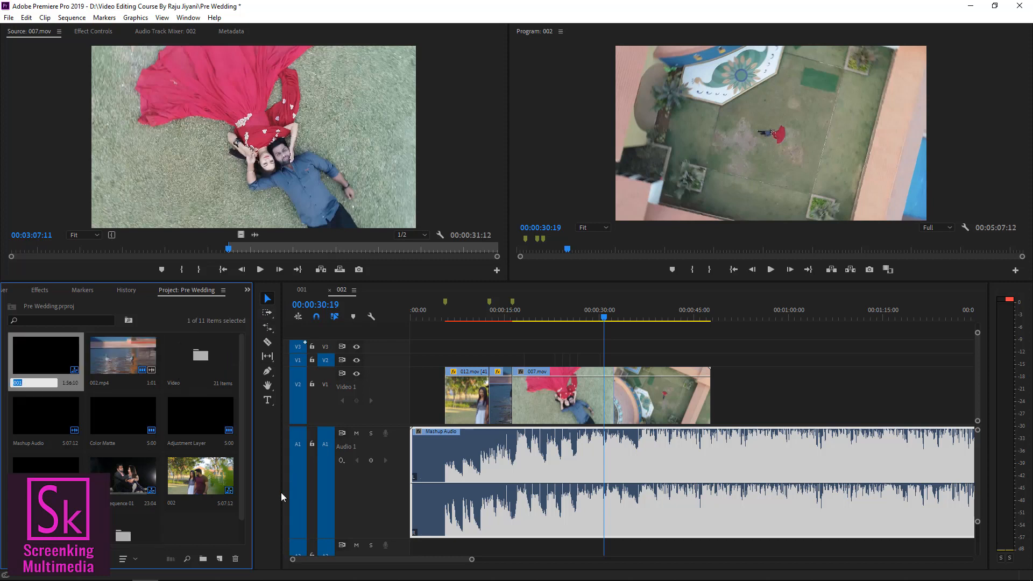
- Create another bin in the Pre Wedding project and name it Audio
right_click(209, 528)
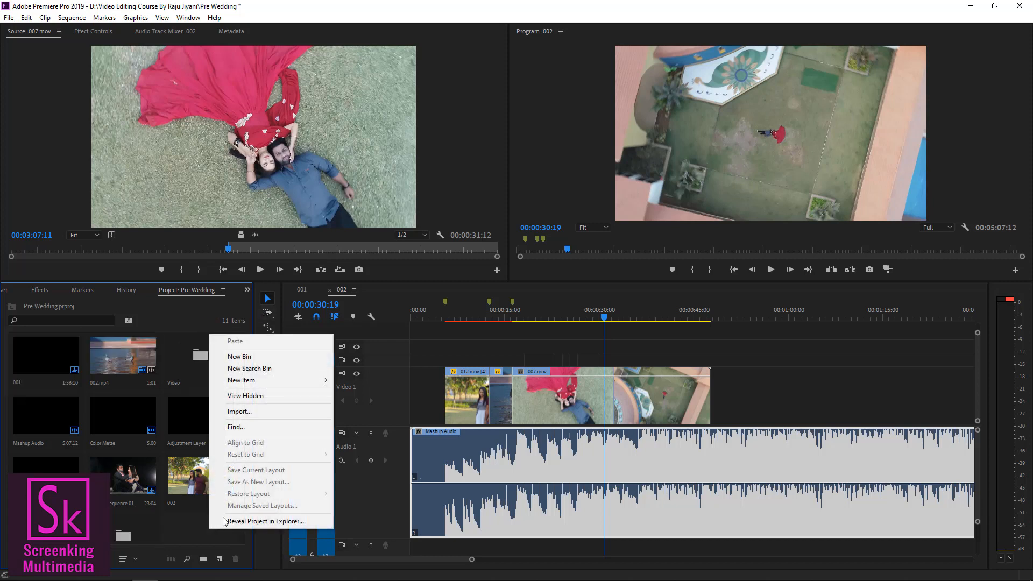
click(264, 357)
text(Su)
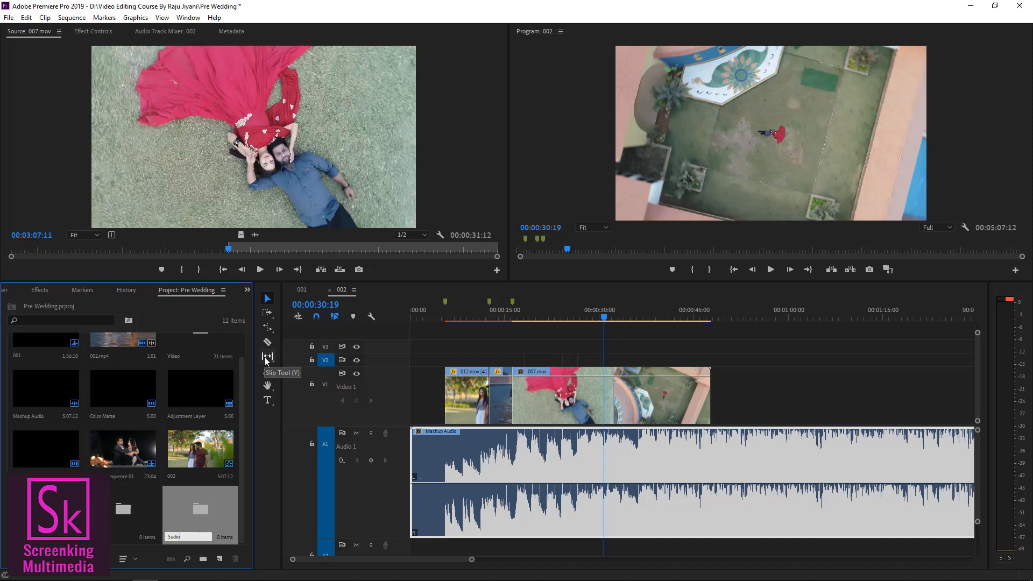
text(dio)
key(BackSpace)
key(BackSpace)
key(BackSpace)
key(BackSpace)
key(BackSpace)
text(Audio)
key(Return)
scroll(188, 469, down, 1)
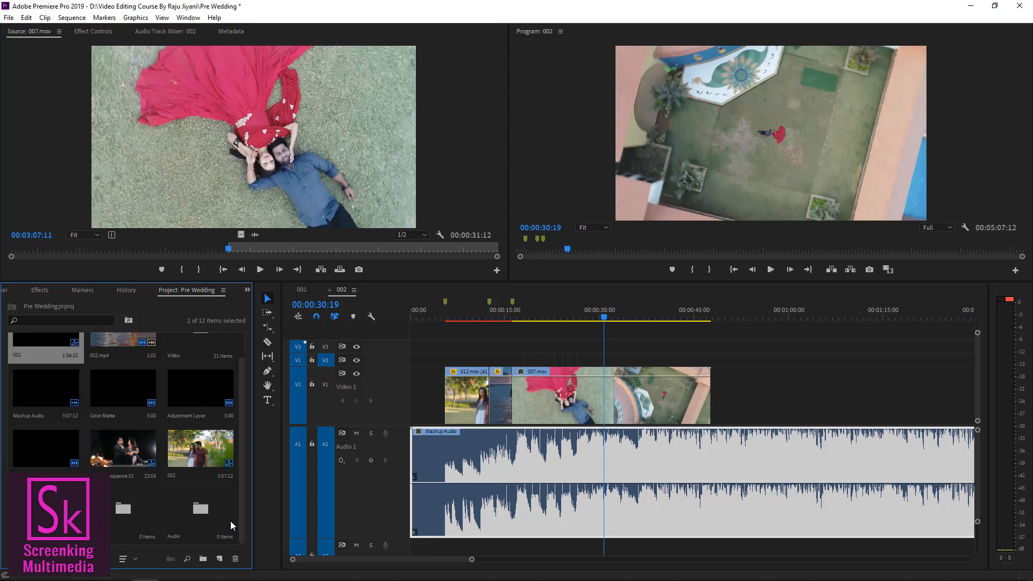
right_click(238, 355)
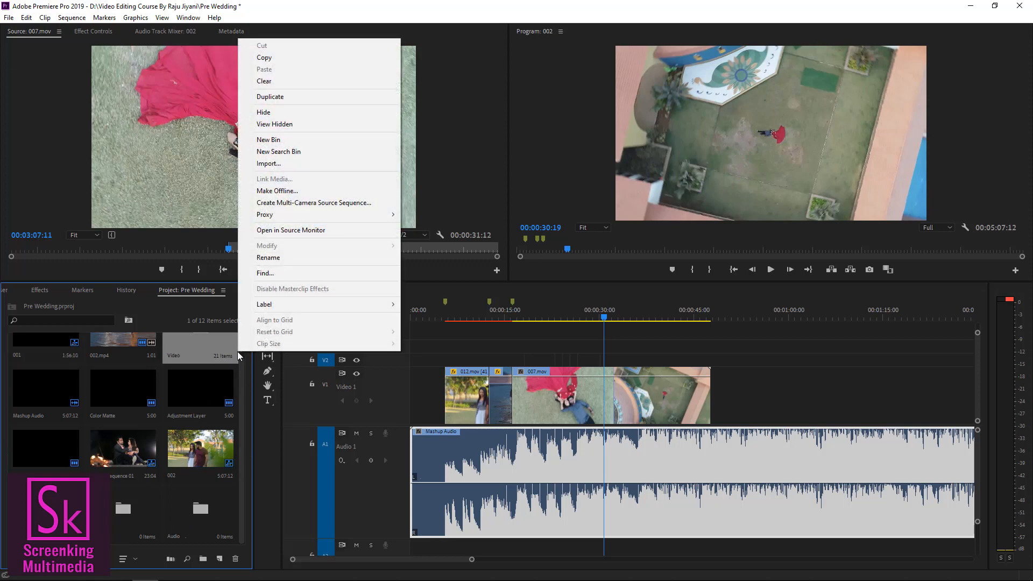
click(243, 411)
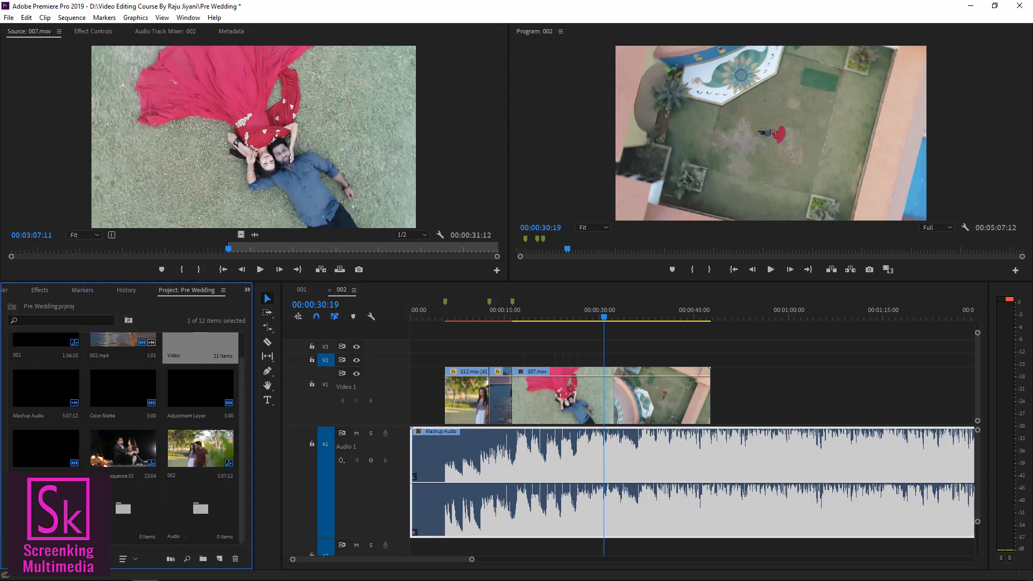
right_click(219, 477)
click(240, 474)
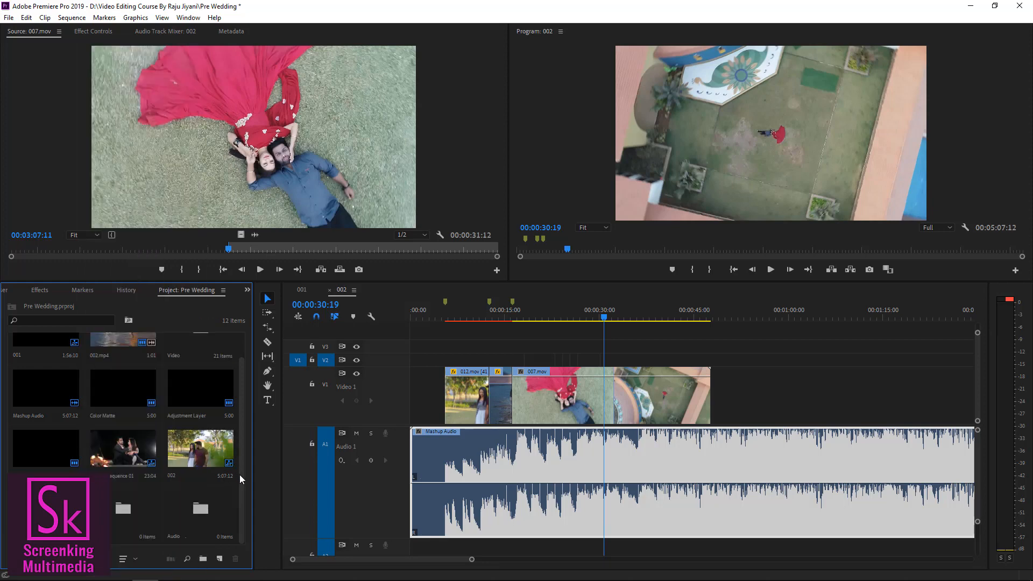
- Add one more bin beside the Audio bin in the Pre Wedding project and keep its default name
click(203, 559)
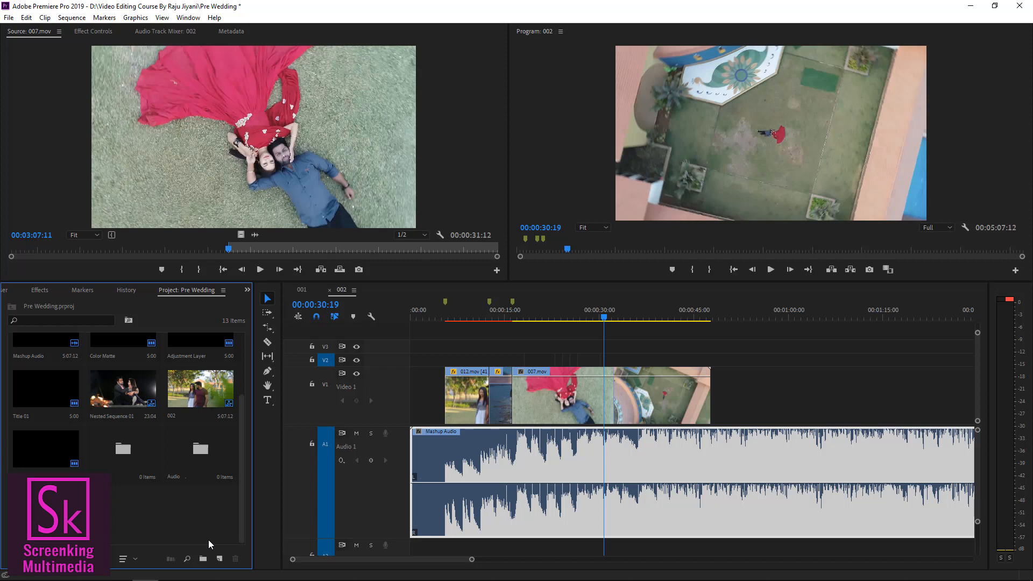
key(Return)
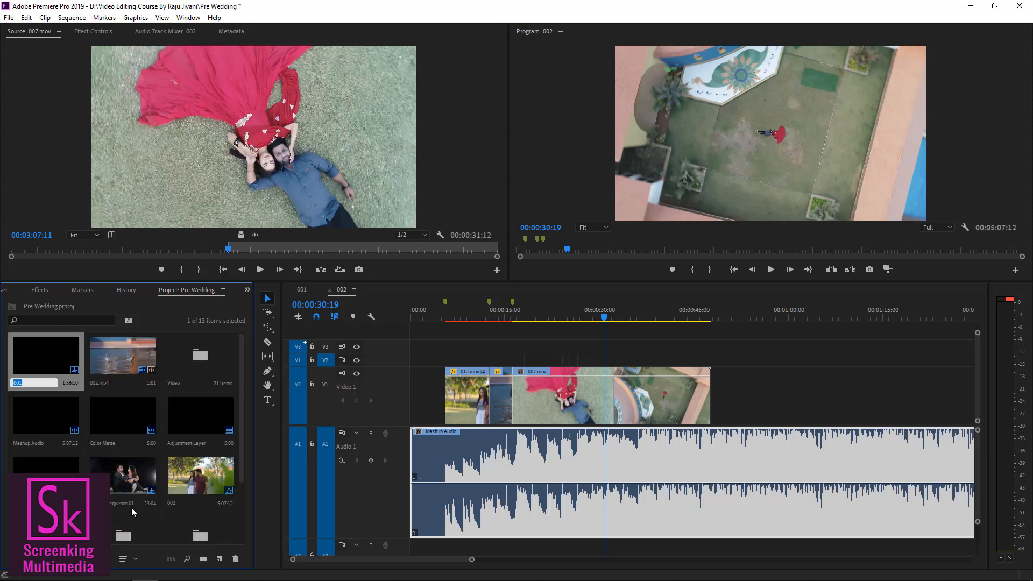
- Add one more bin beside the existing empty bins in the Pre Wedding project and name it Sequence
scroll(135, 506, down, 3)
click(121, 457)
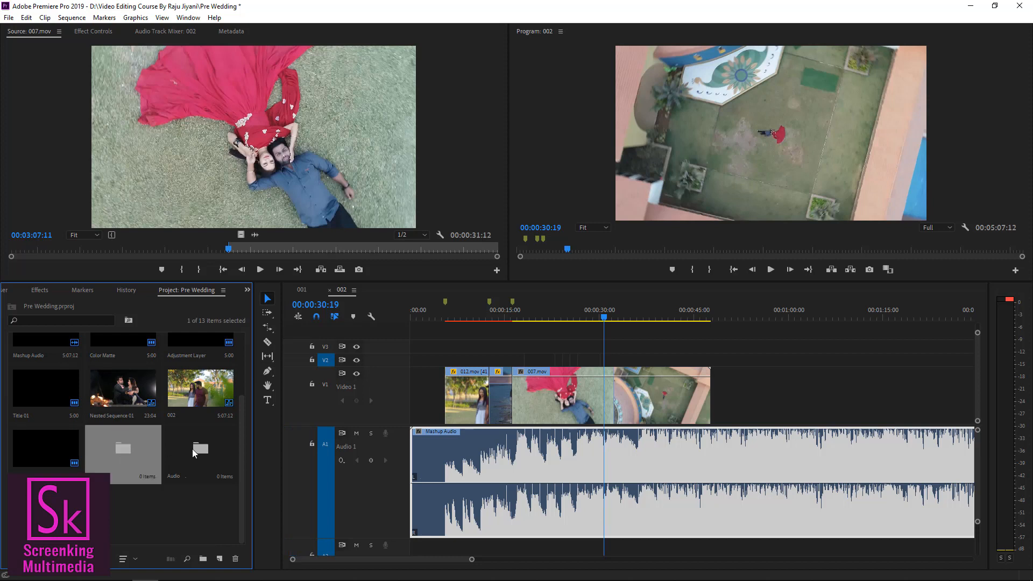
click(192, 449)
click(115, 512)
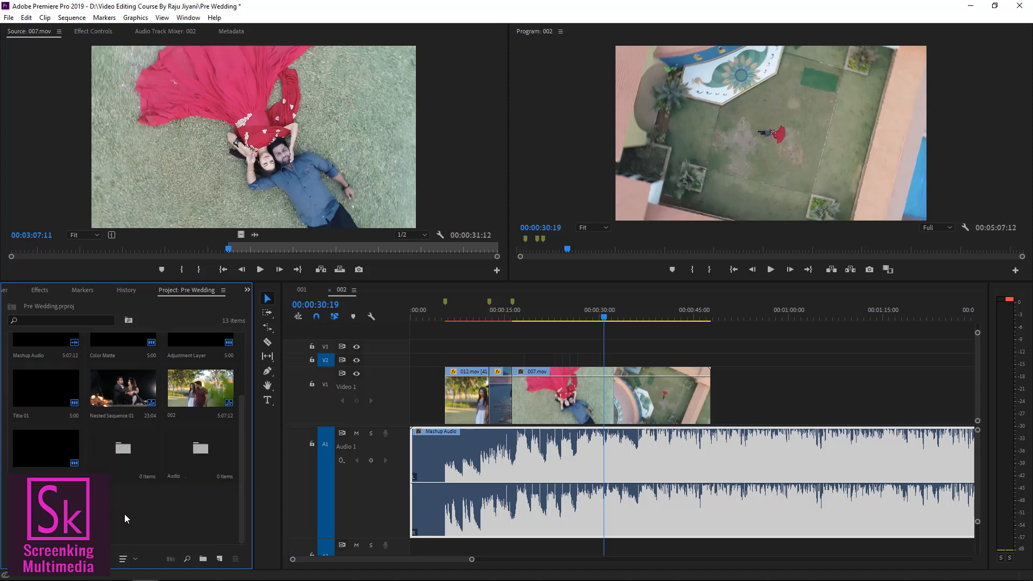
right_click(125, 514)
click(181, 343)
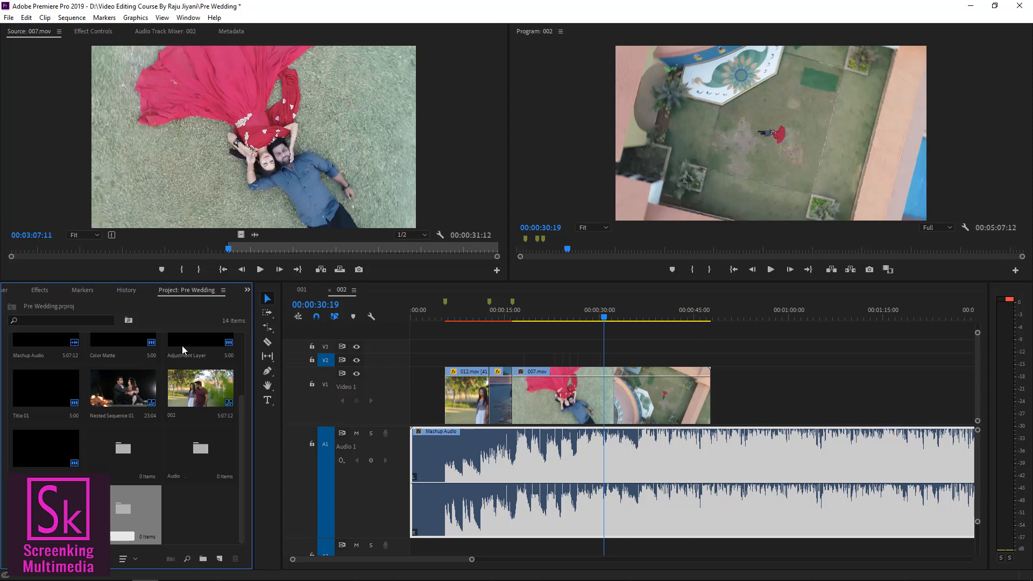
key(Tab)
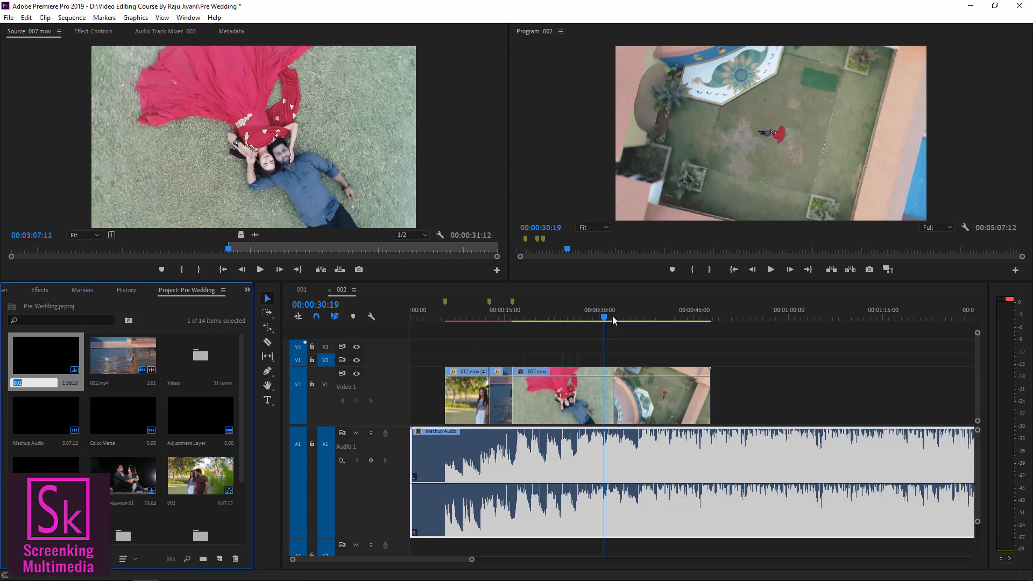
drag(606, 321, 602, 318)
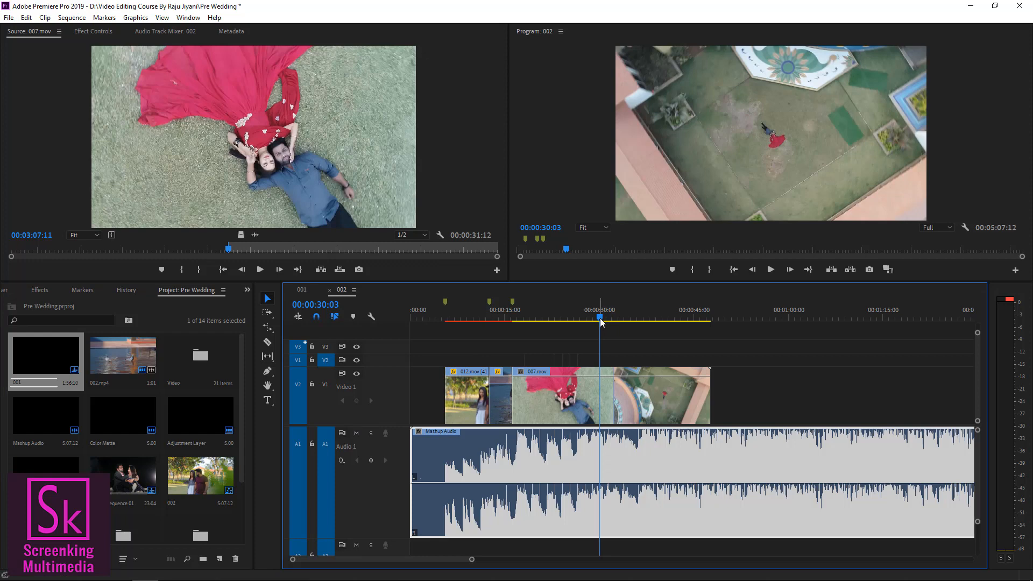
key(alt+Tab)
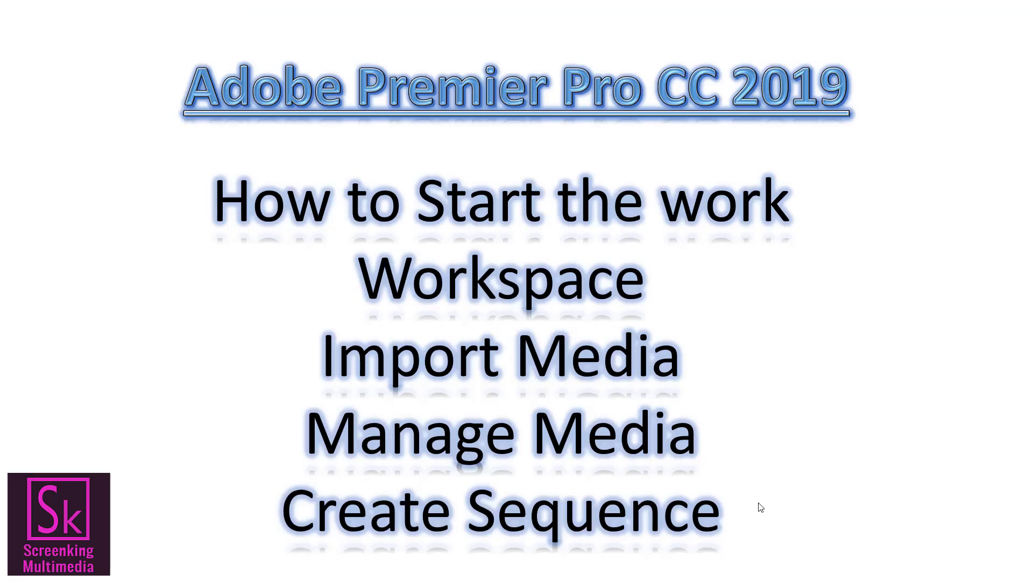
key(alt+Tab)
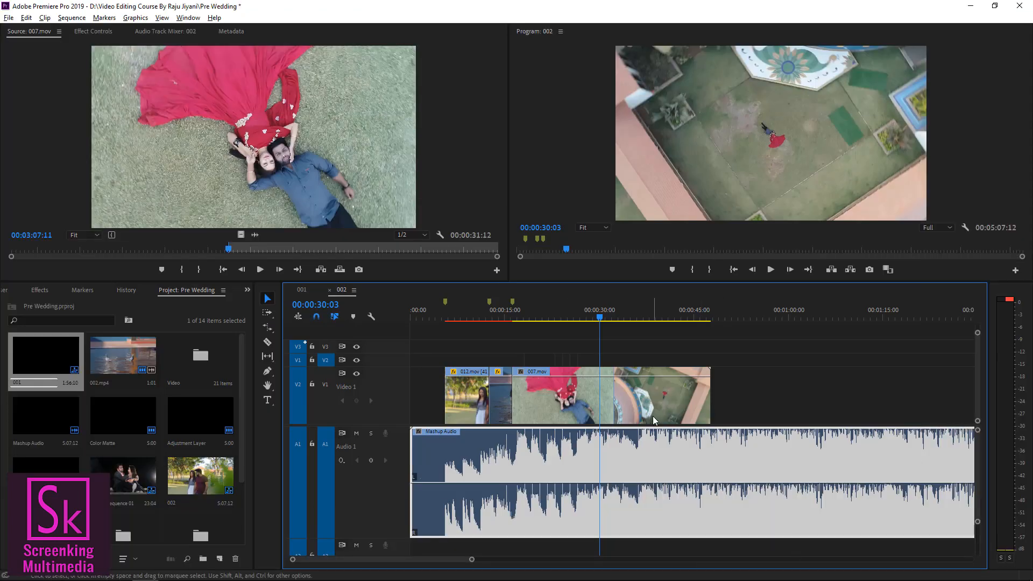
- Examine the available preset groups for a new sequence, collapsing the AVCHD group, without creating the sequence
click(9, 18)
mouse_move(32, 30)
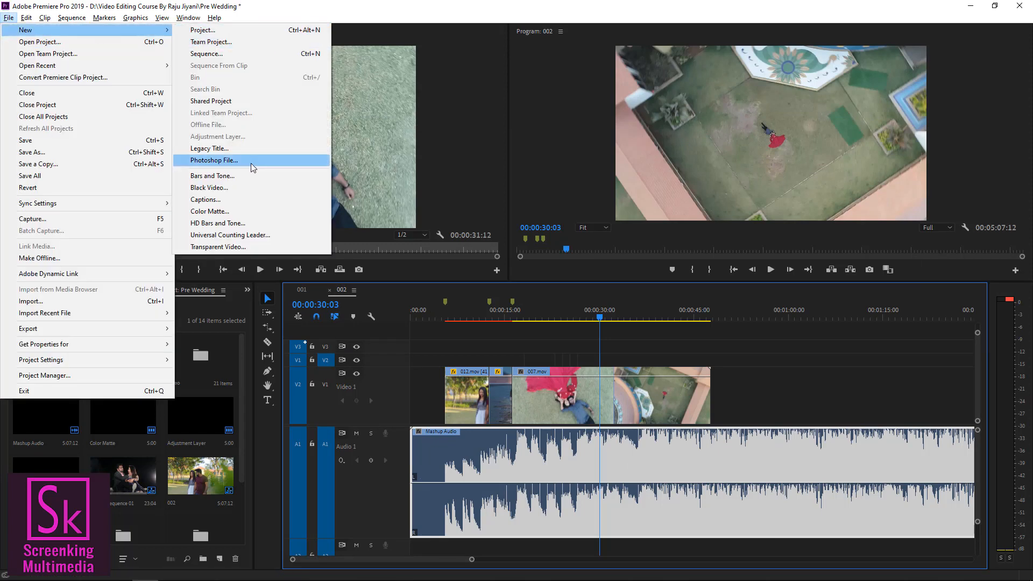
click(221, 54)
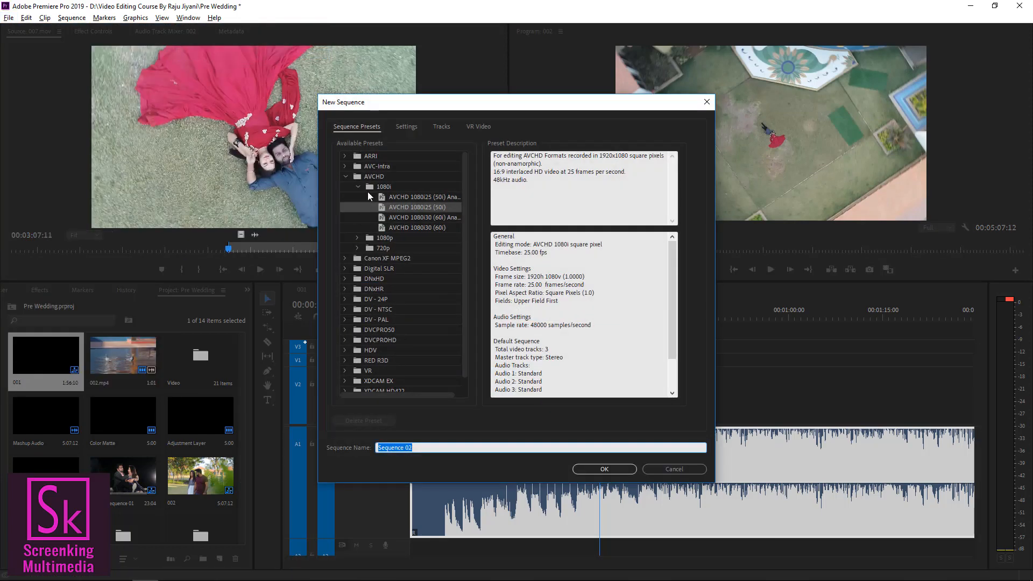
click(345, 177)
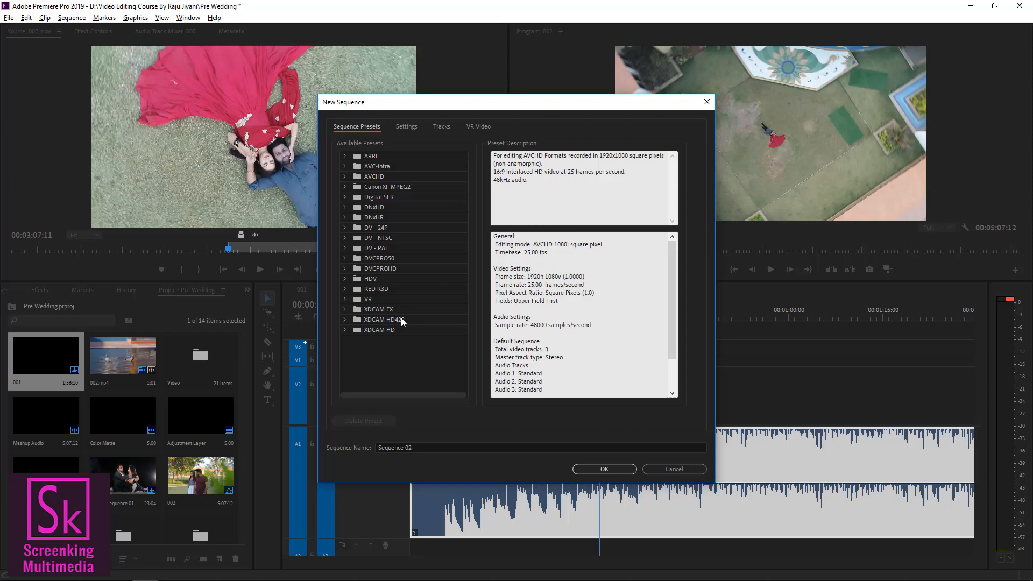
click(684, 471)
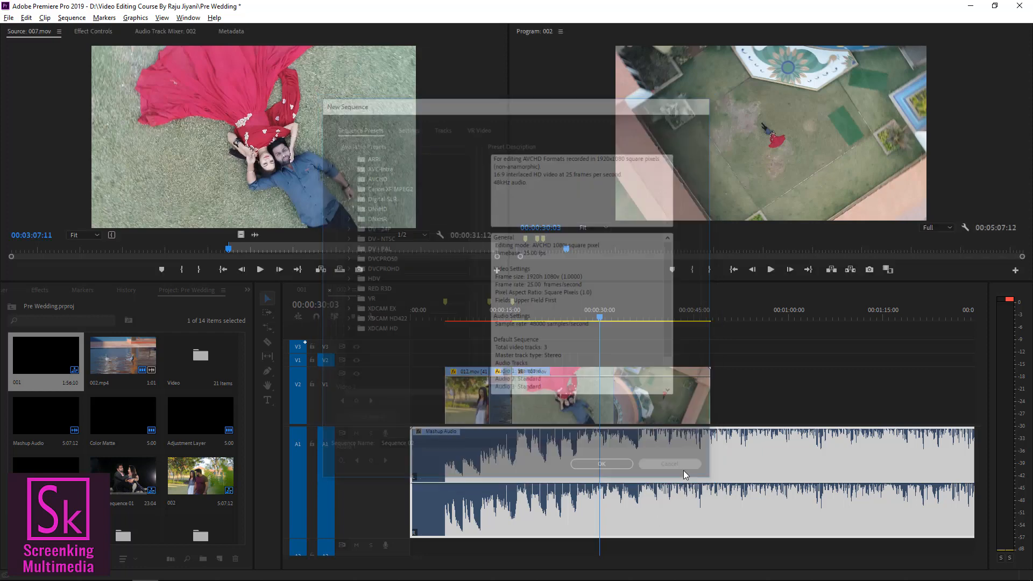
click(203, 415)
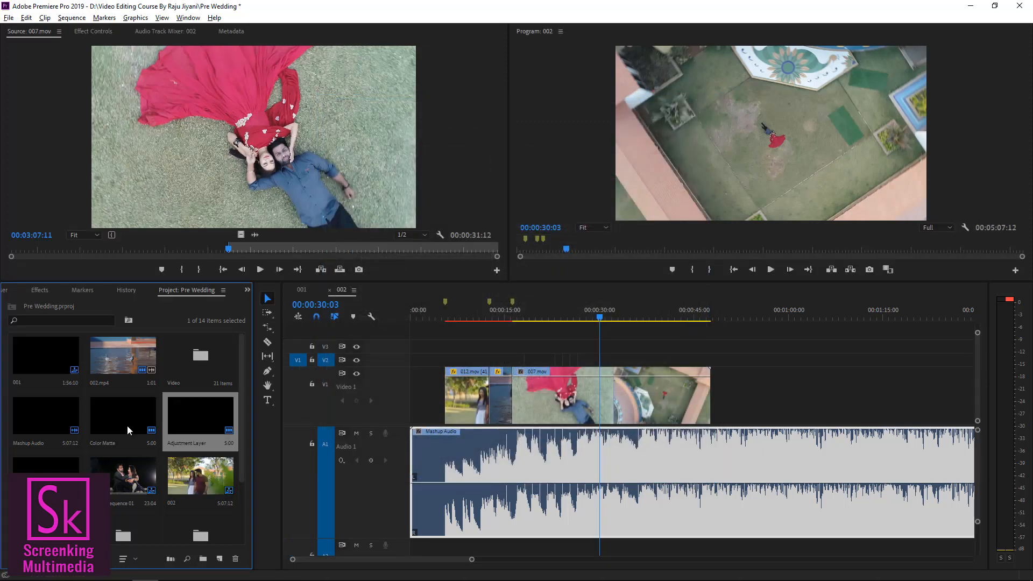
click(127, 425)
click(35, 432)
click(125, 354)
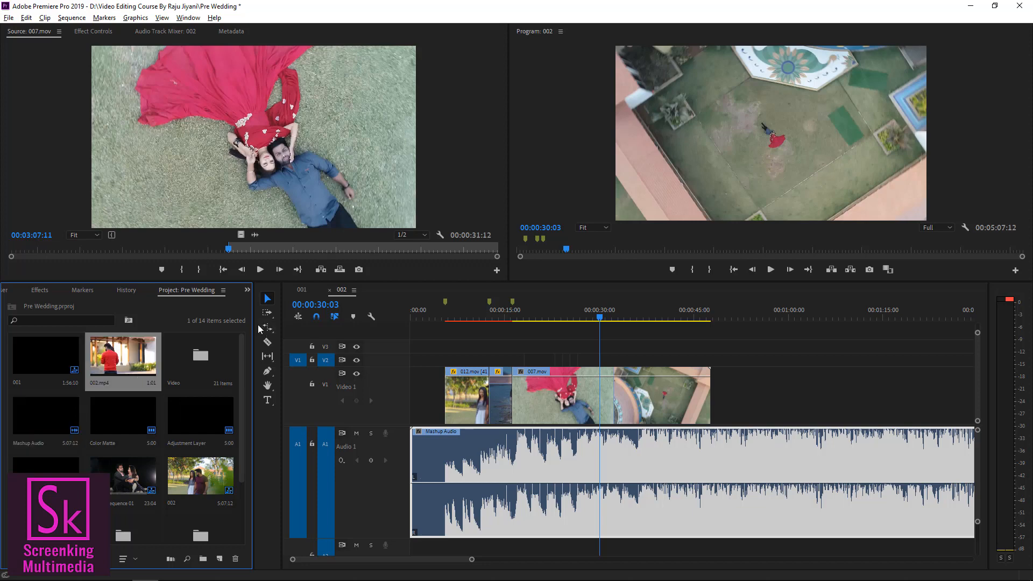
right_click(123, 354)
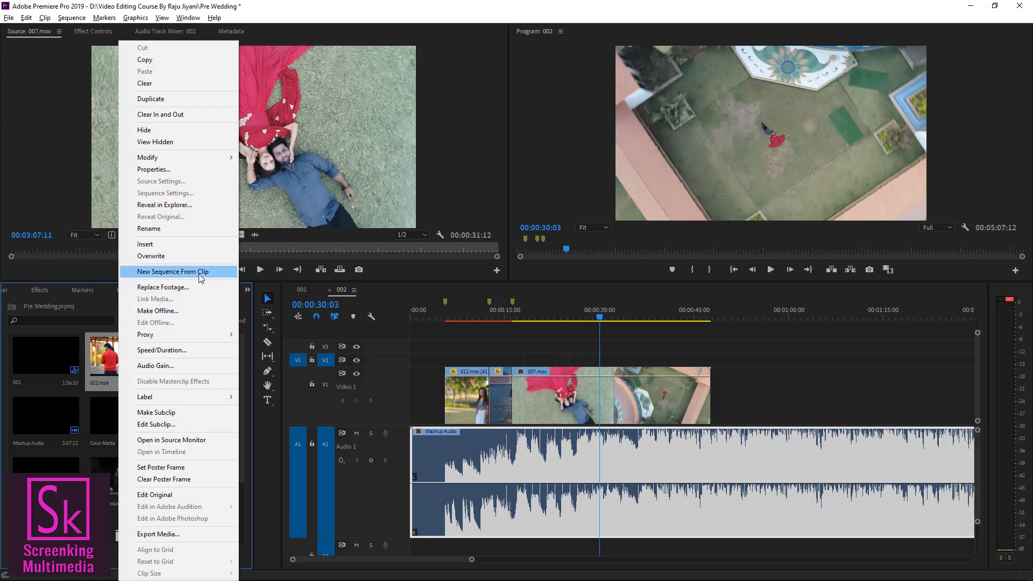
click(106, 348)
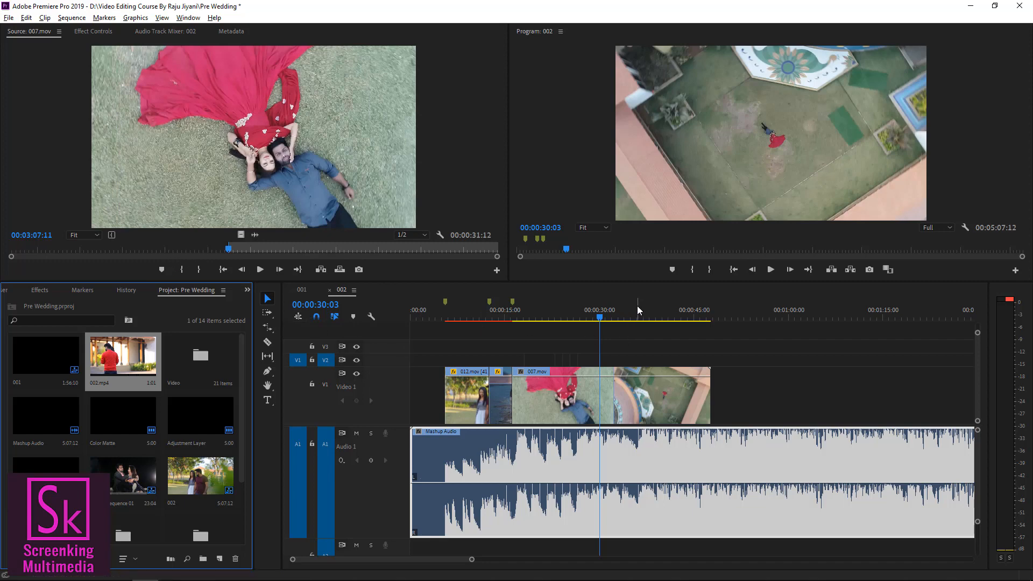
- Close sequences 002 and 001 and create a new sequence from the 002.mp4 clip in the empty timeline
click(329, 290)
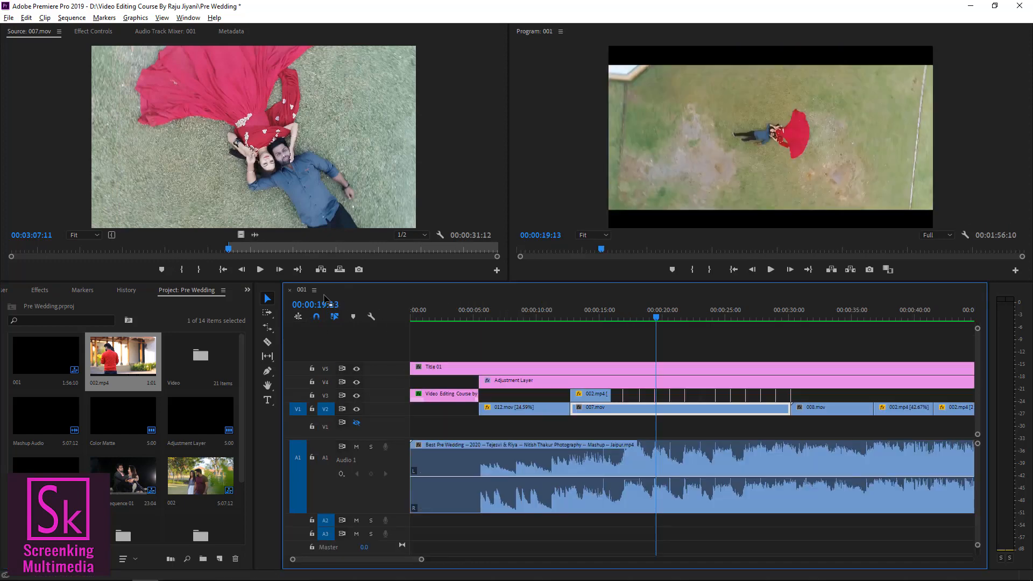
click(289, 289)
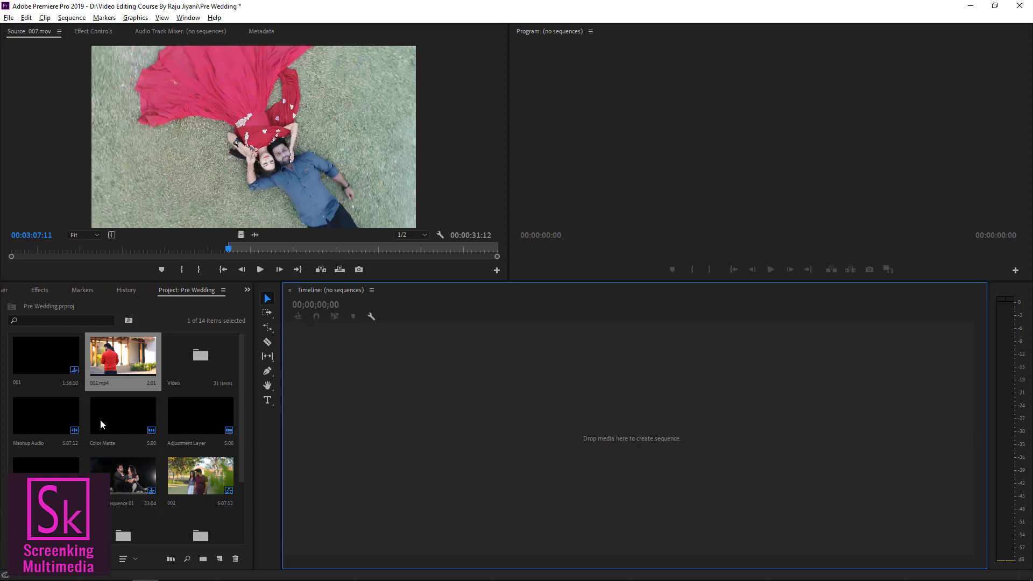
click(113, 355)
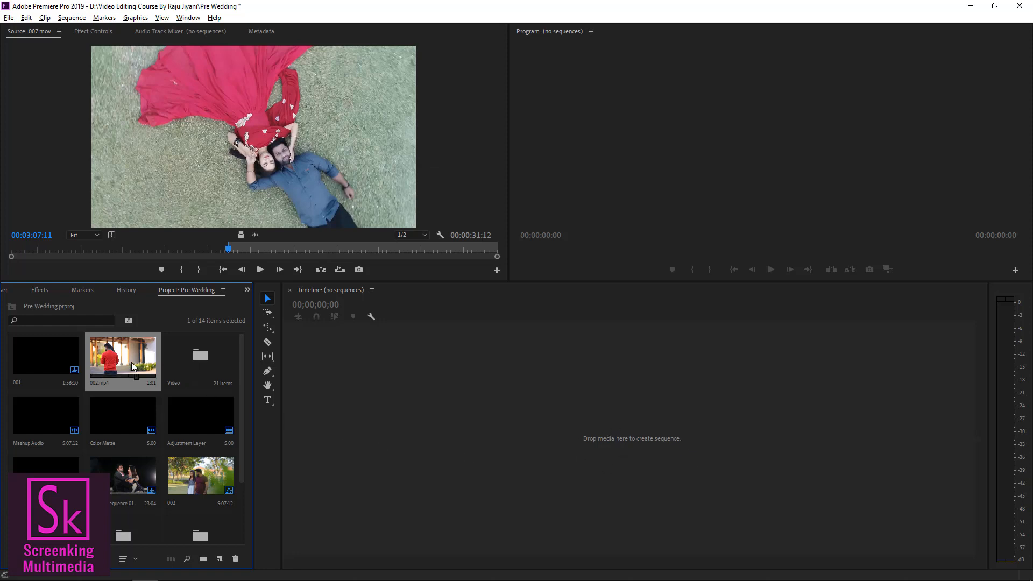
drag(132, 363, 595, 399)
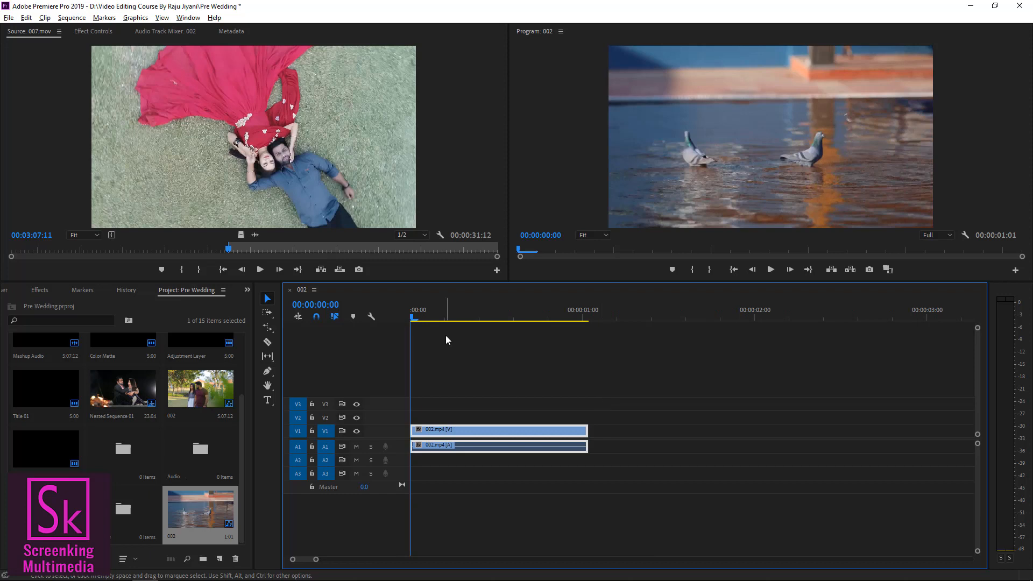
- Close the sequence made from 002.mp4 and reopen sequence 001 and the original 5:07:12 sequence 002
click(290, 290)
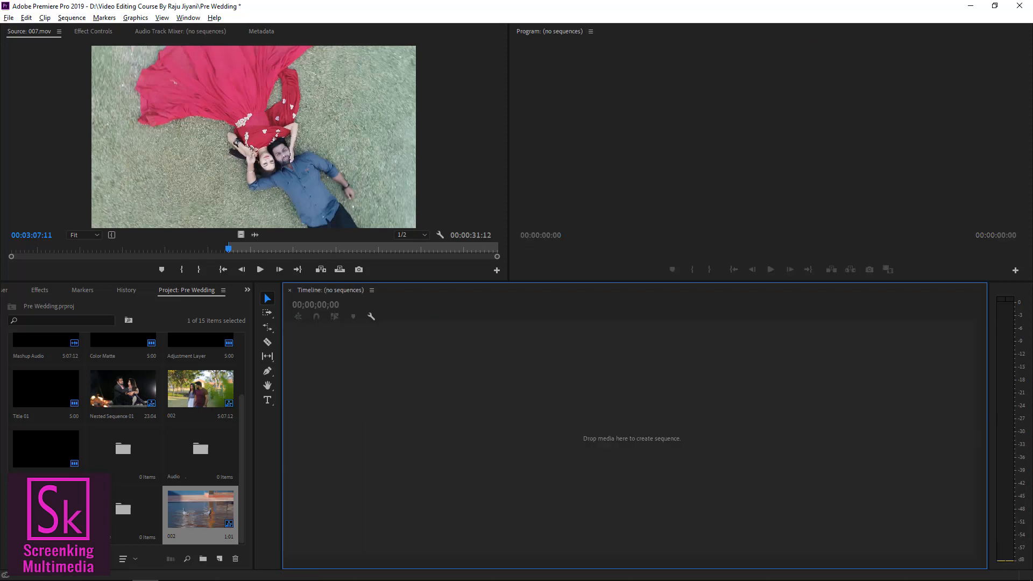
click(124, 454)
scroll(130, 454, up, 2)
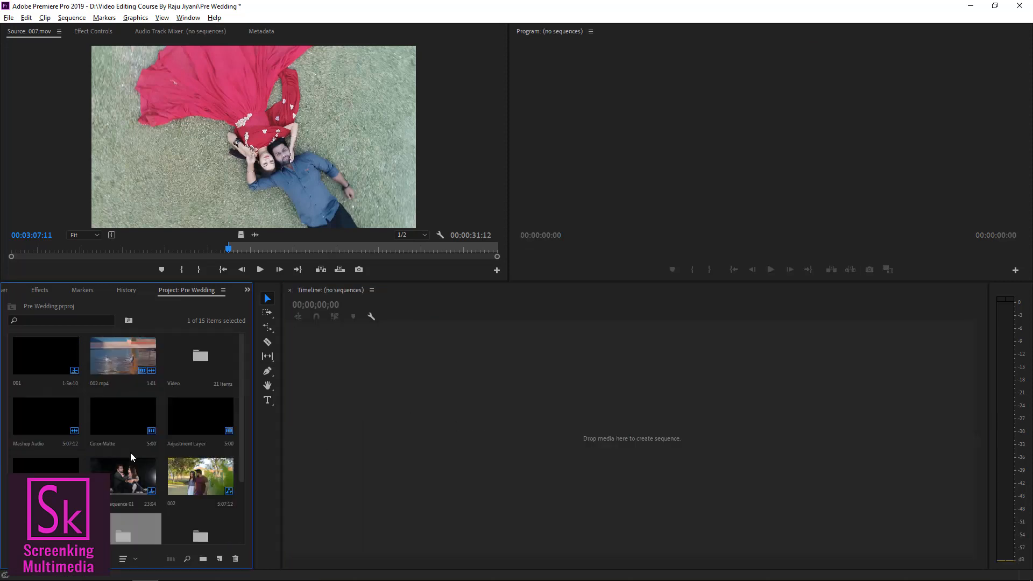
double_click(53, 364)
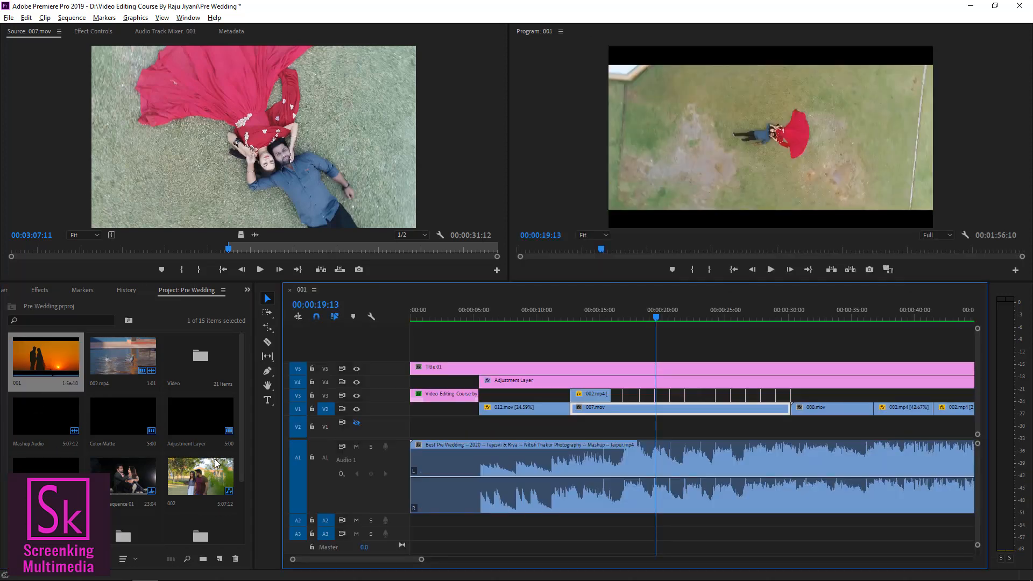
scroll(241, 448, down, 2)
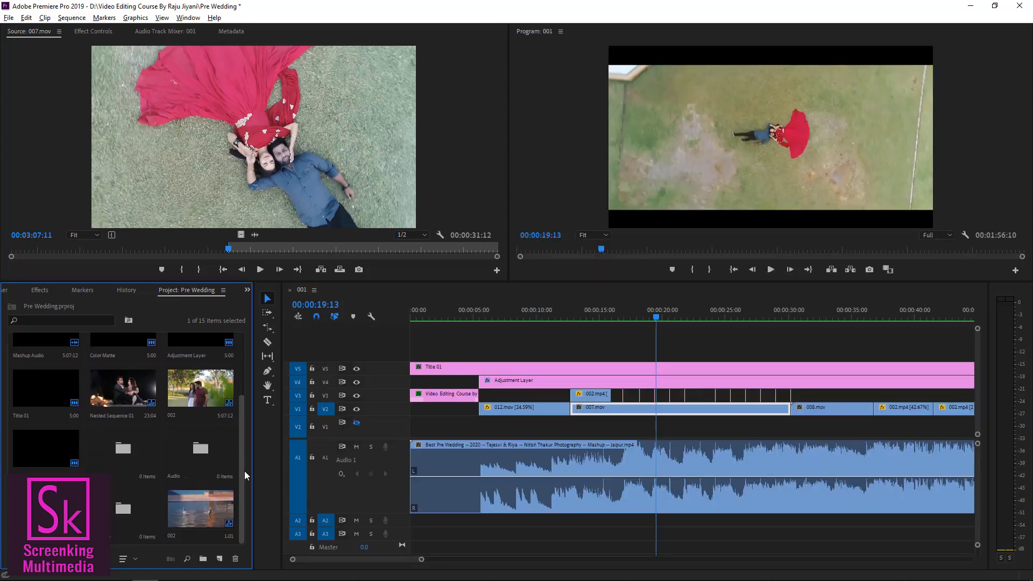
double_click(208, 395)
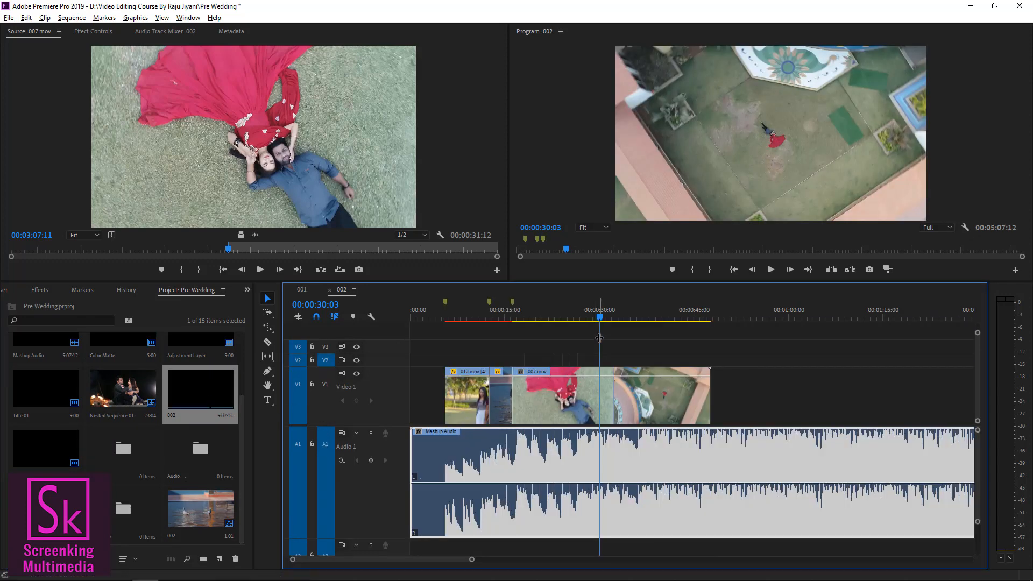
- Move the playhead to the start of sequence 002, at 00:00:00:00
mouse_move(602, 321)
mouse_down()
mouse_move(579, 320)
mouse_move(598, 322)
mouse_up()
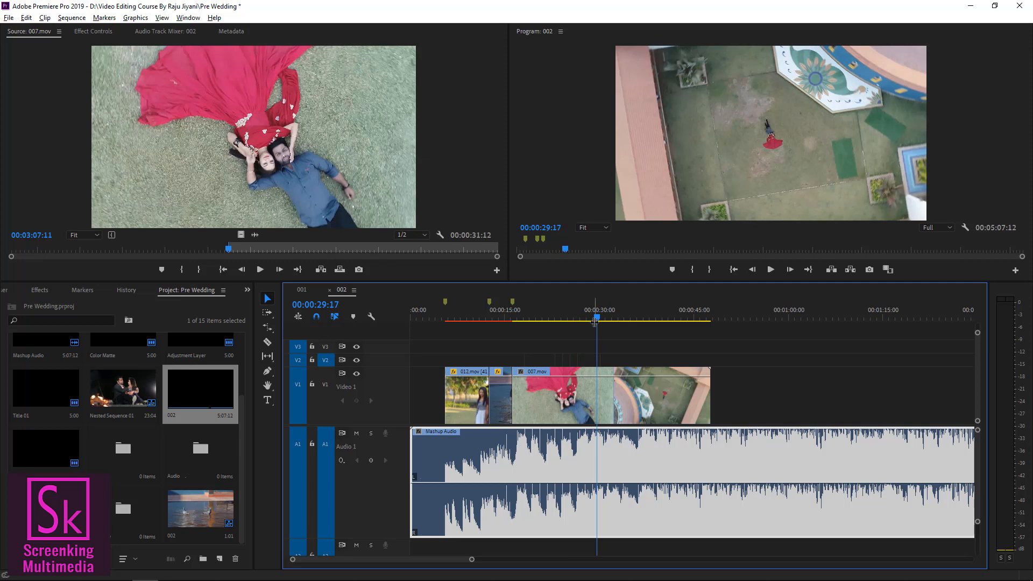
click(466, 317)
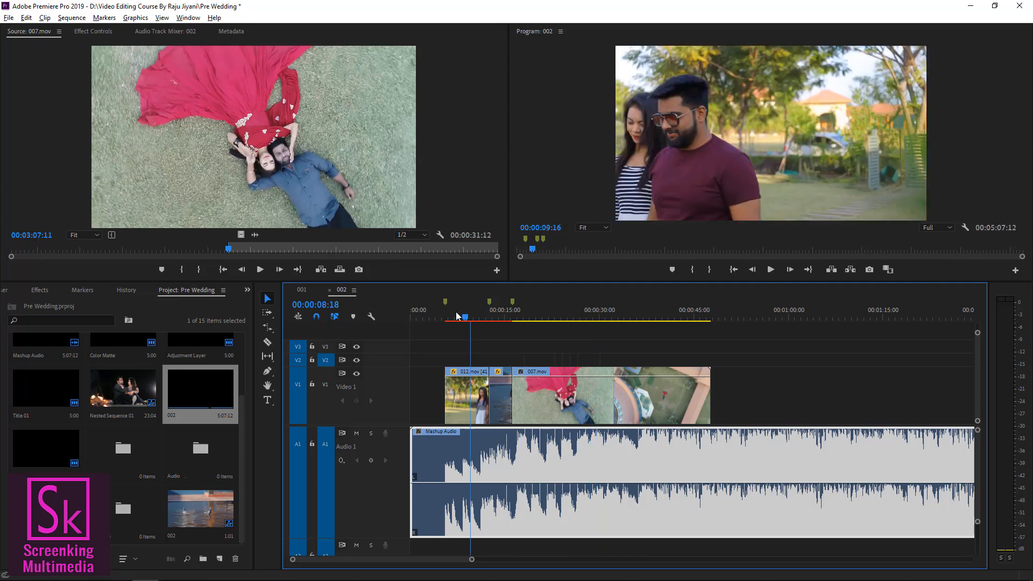
drag(457, 316, 408, 309)
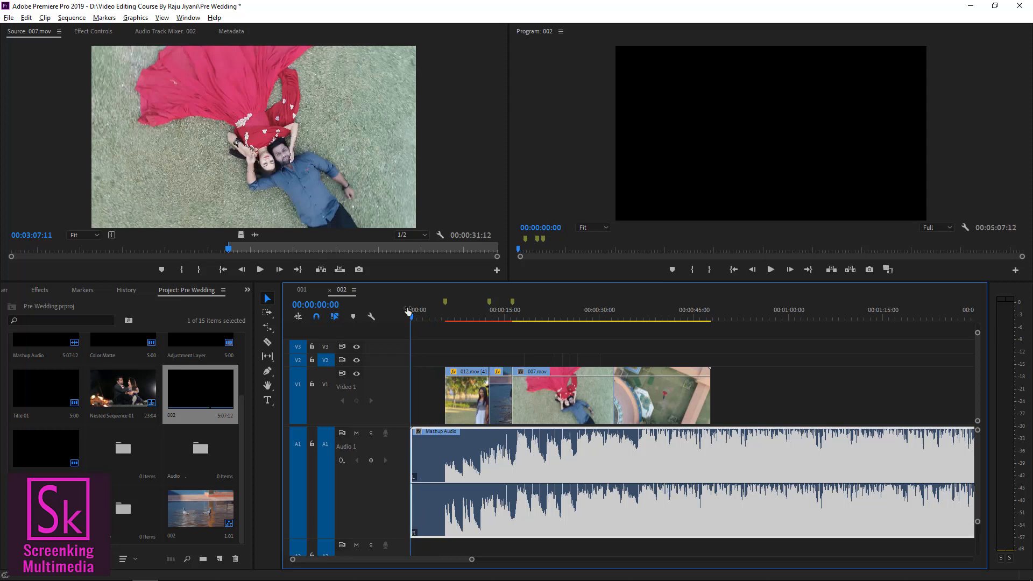
- Switch the layout to the Graphics workspace
click(190, 19)
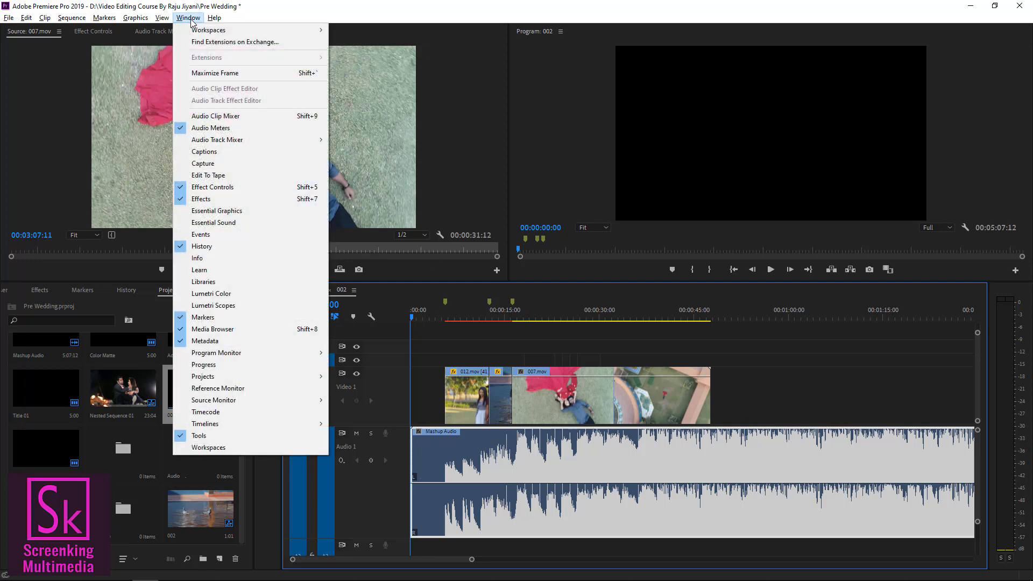
mouse_move(137, 19)
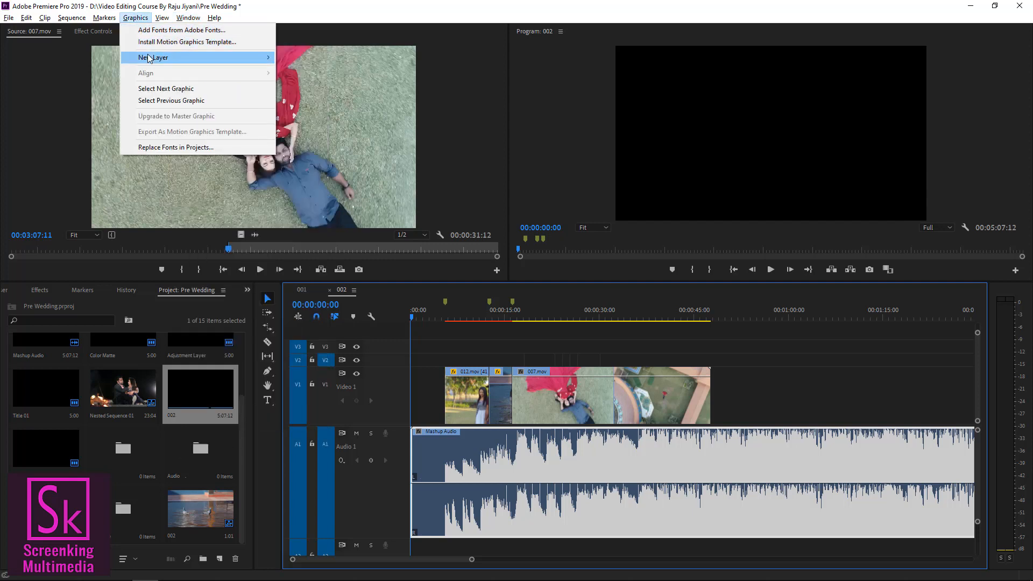
mouse_move(167, 58)
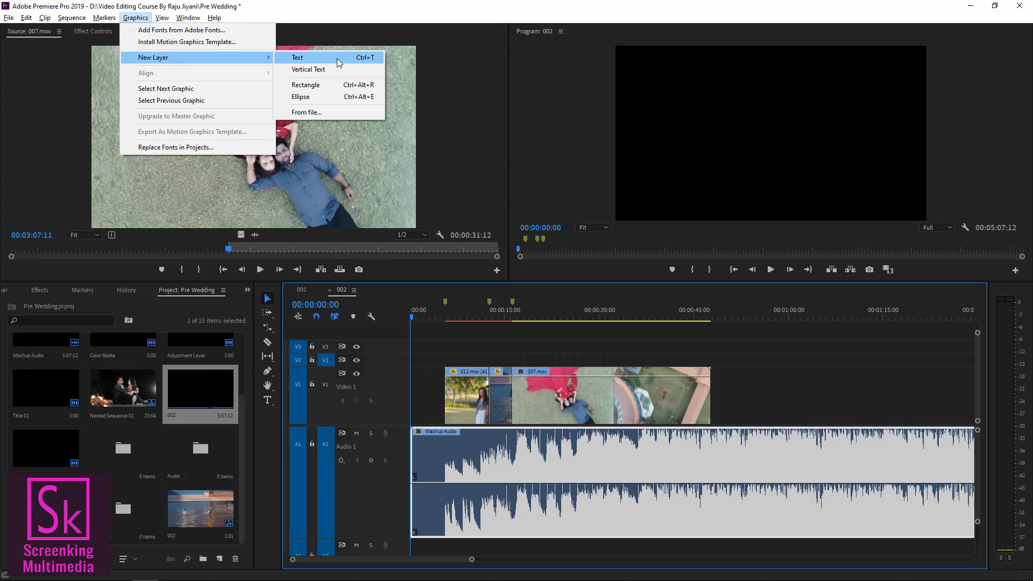
mouse_move(190, 19)
mouse_move(220, 34)
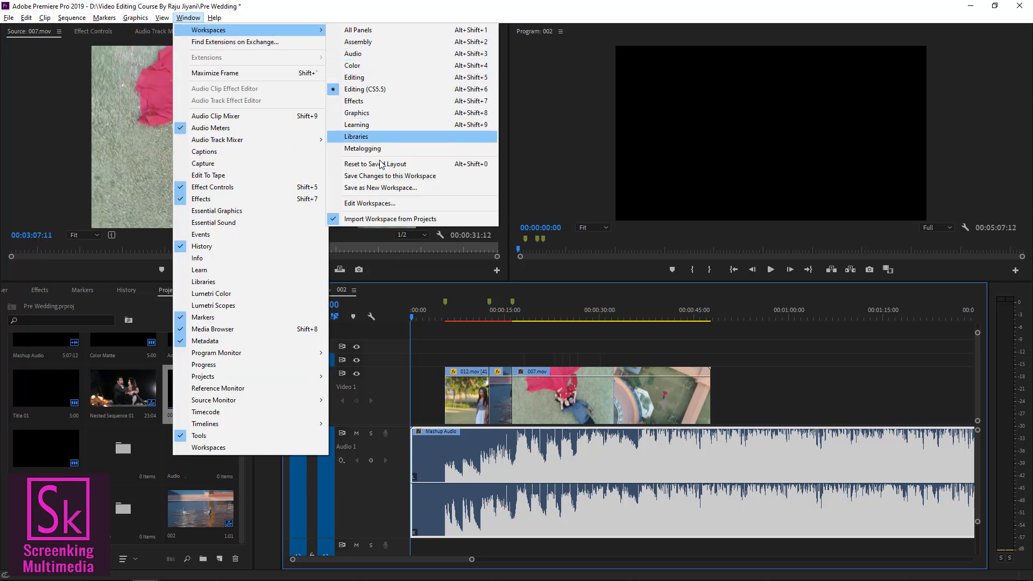
click(384, 114)
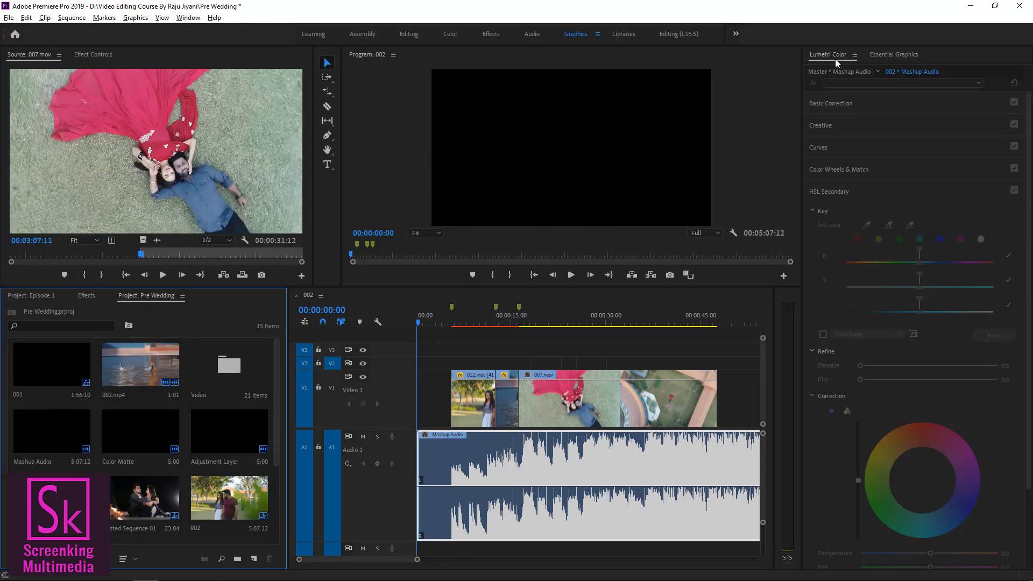
- Add the Classic Logo Presents template from Essential Graphics to video track V1 at the start of sequence 002
click(890, 54)
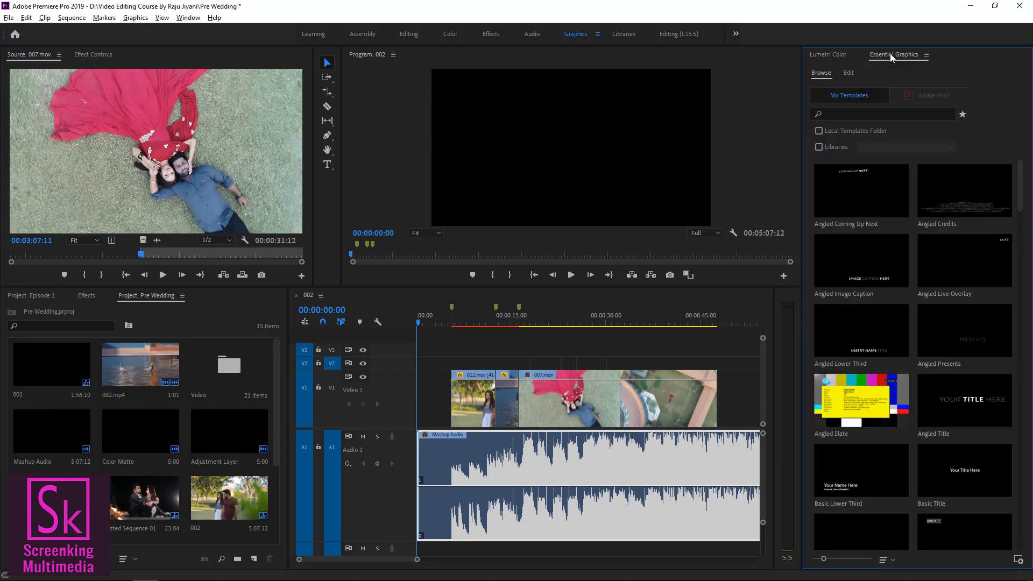
drag(1021, 190, 1024, 316)
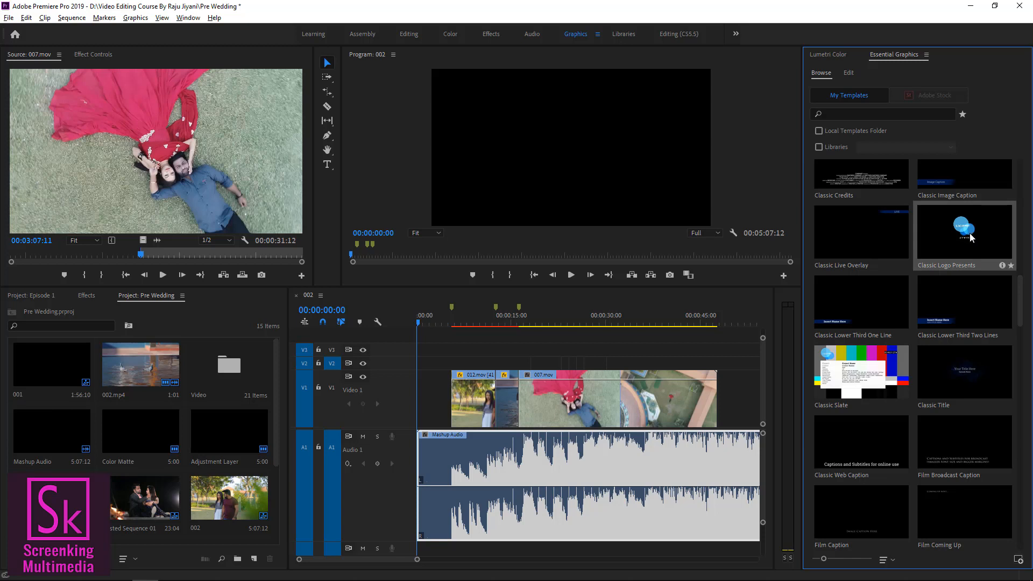
drag(971, 236, 434, 376)
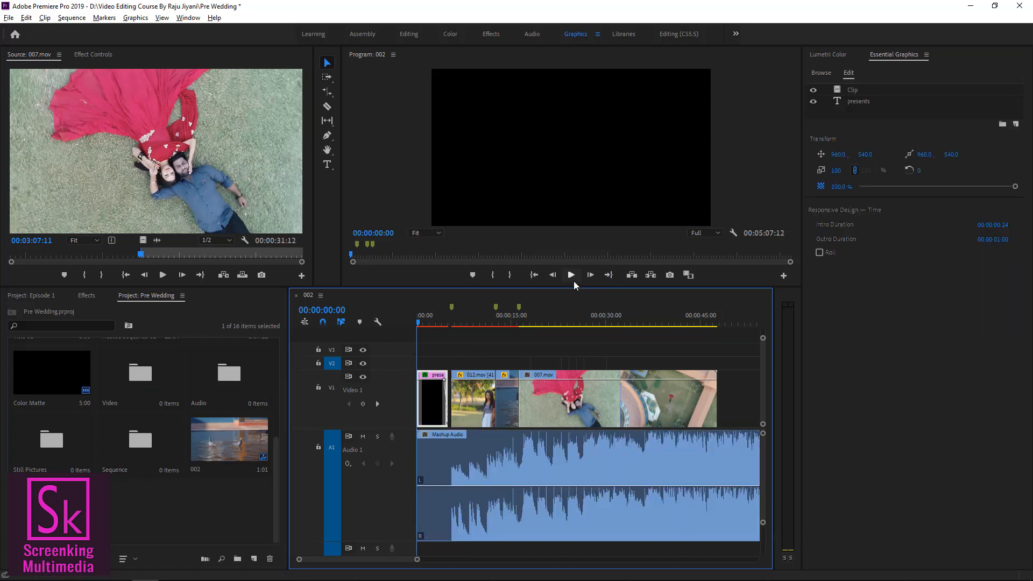
- Play the opening title template from the start of sequence 002 to preview its animation
click(572, 276)
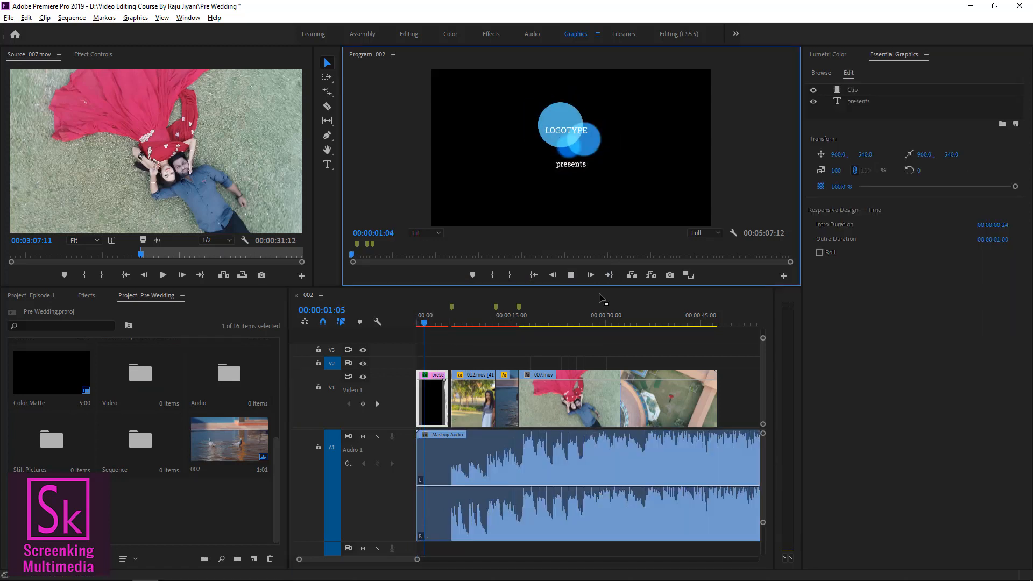
key(space)
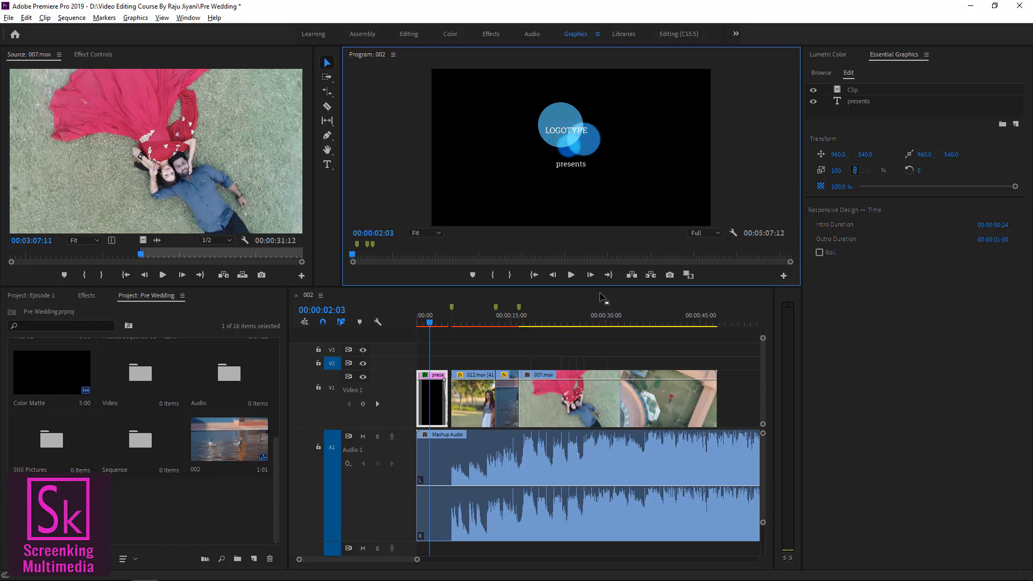
key(equal)
key(equal)
key(equal)
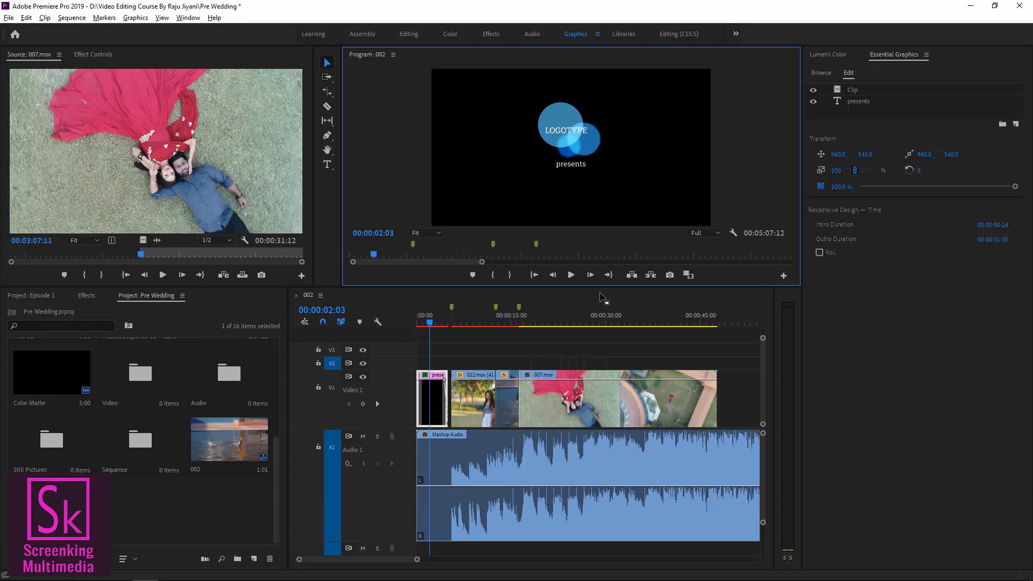
- Park the playhead at 00:00:01:00 and select the title's "presents" text layer in its effect settings
click(431, 323)
key(equal)
key(equal)
key(equal)
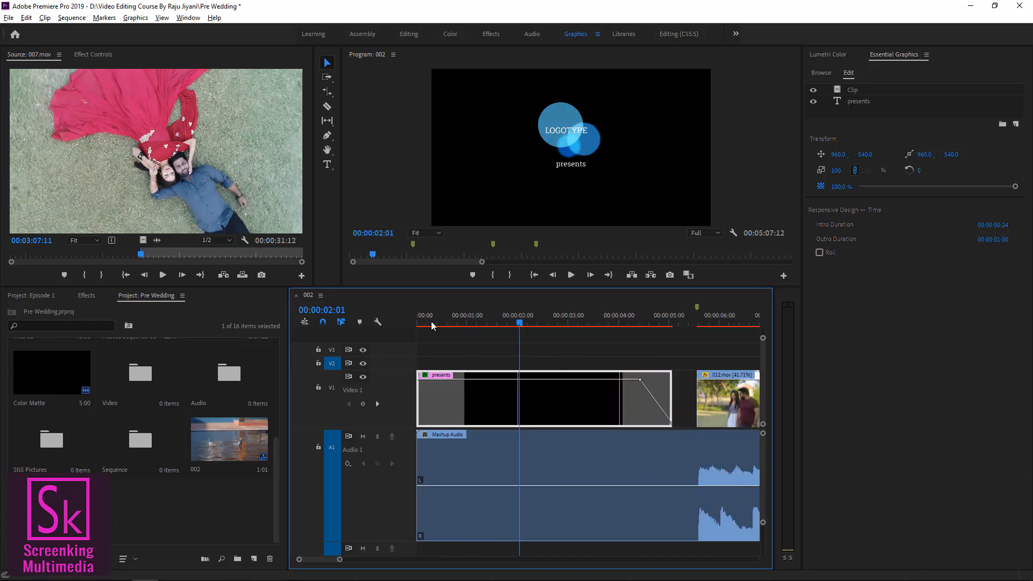
drag(482, 315, 467, 318)
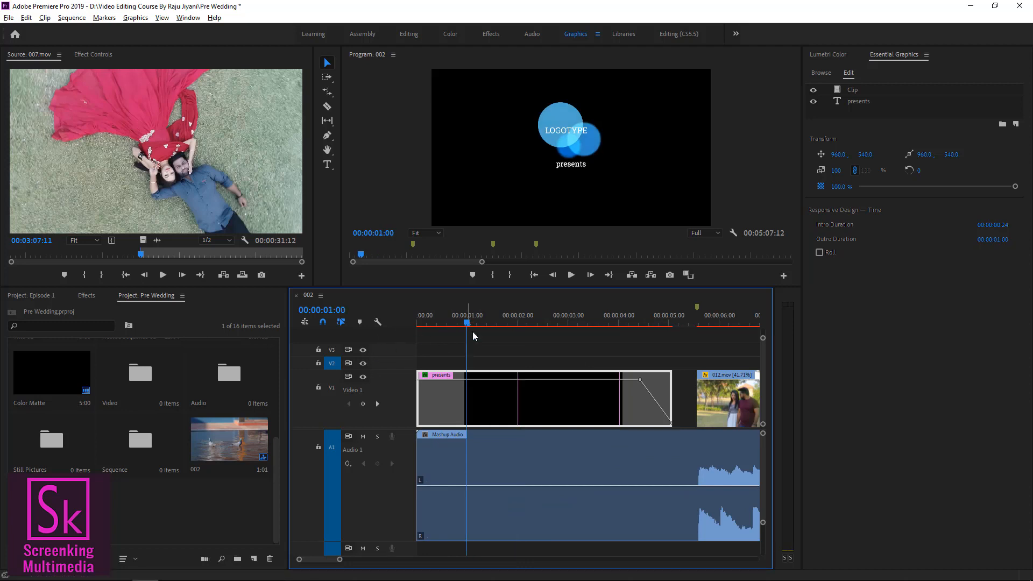
click(93, 56)
click(68, 172)
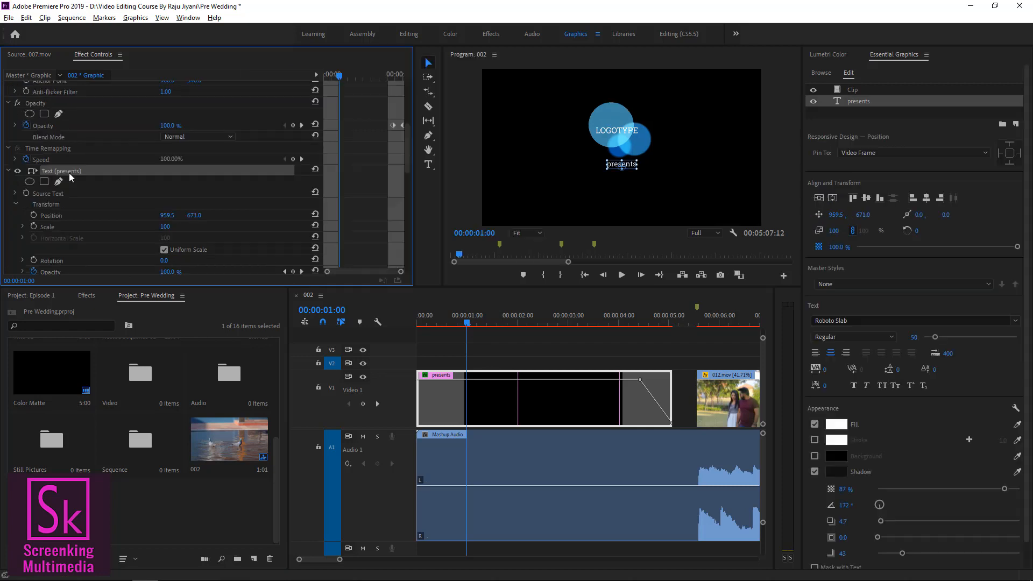
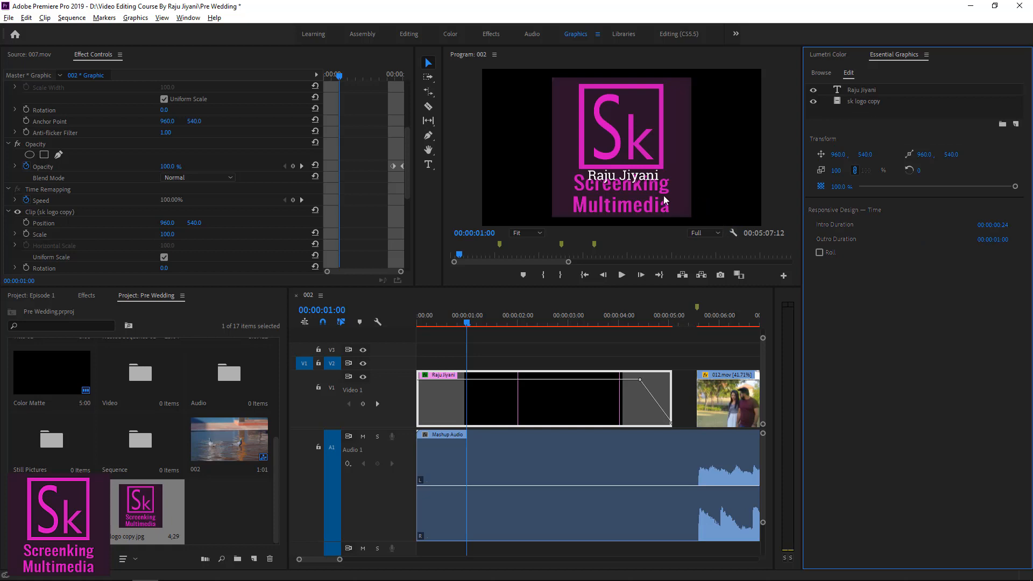
- Scale the sk logo copy layer down to about 44% and position it above the name text
click(664, 197)
drag(687, 217, 644, 147)
- Play the customized logo title from the start of the sequence to check its animation
drag(469, 323, 354, 321)
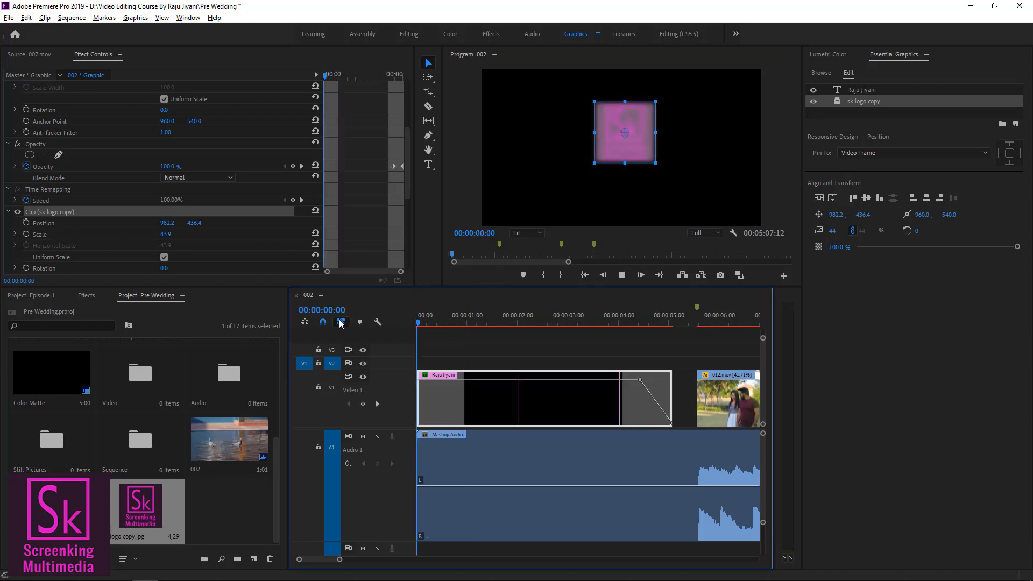
key(space)
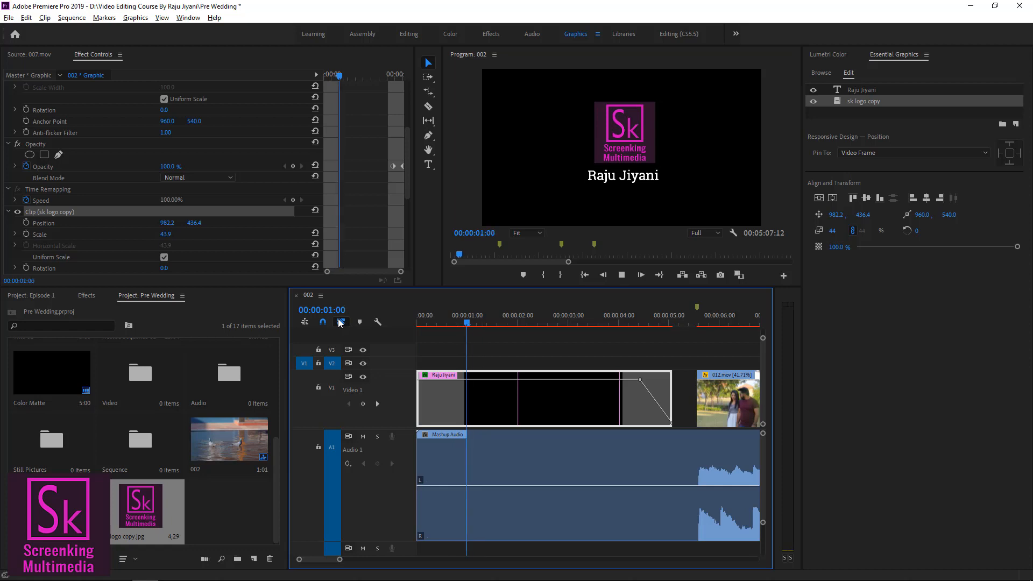
key(space)
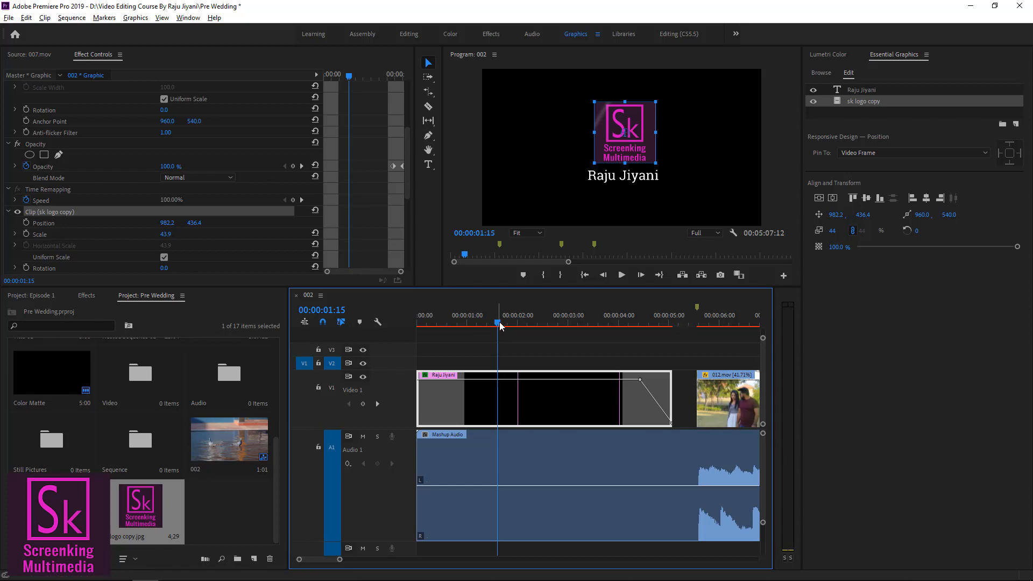
drag(499, 327, 353, 327)
key(space)
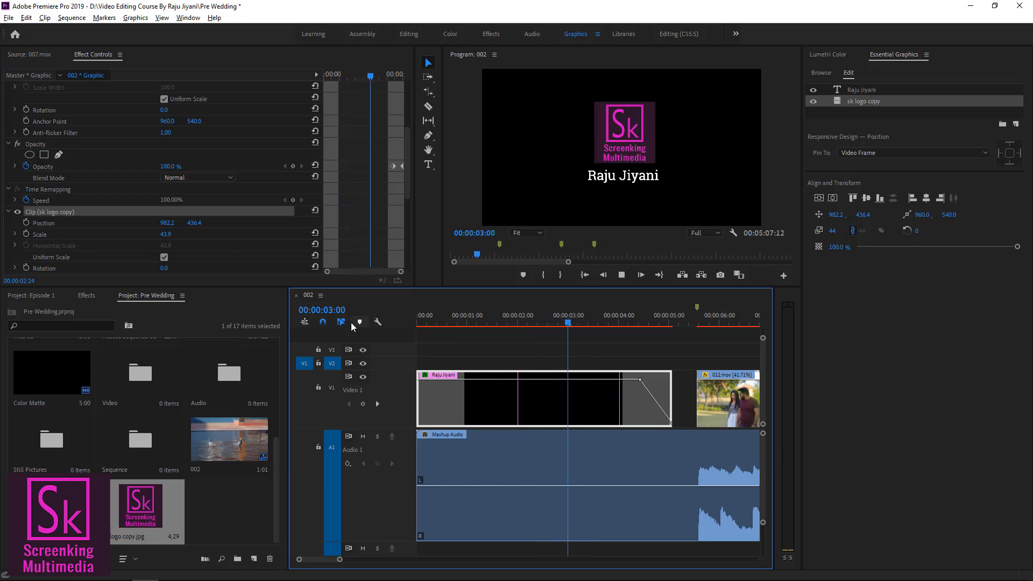
key(space)
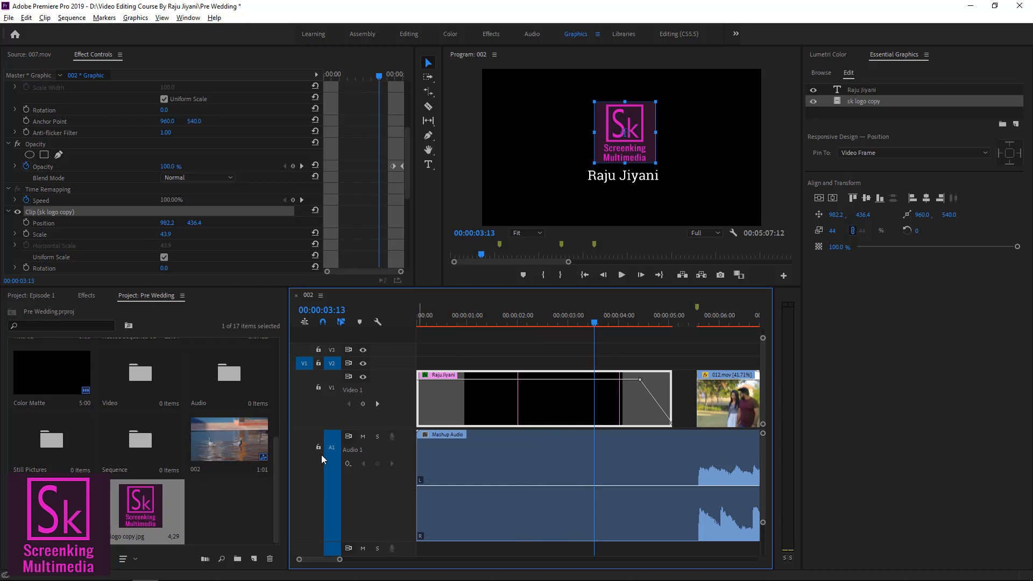
- Move the title graphic along video track V1 until its end meets the start of the 012.mov clip
click(141, 516)
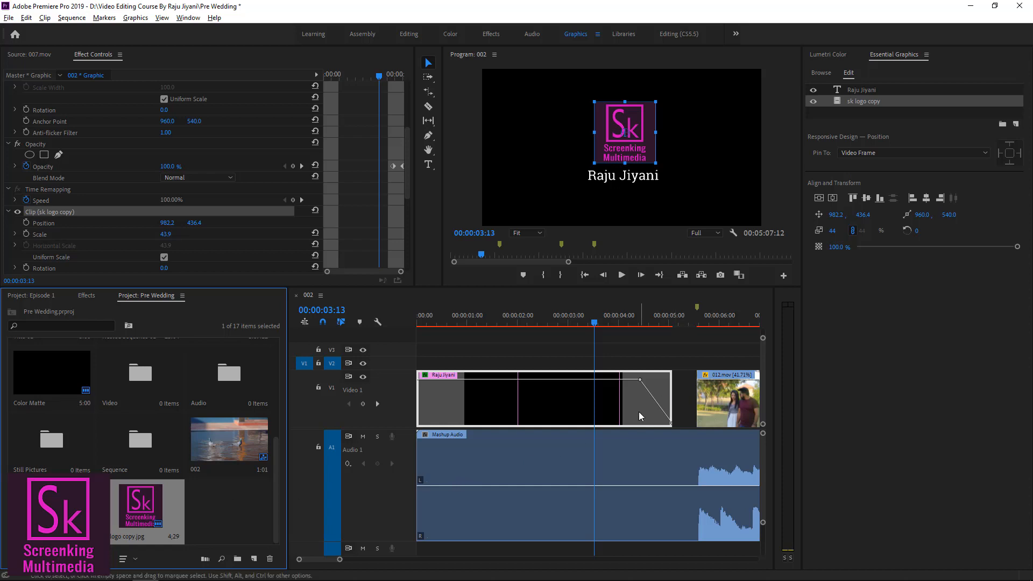
drag(639, 412, 656, 417)
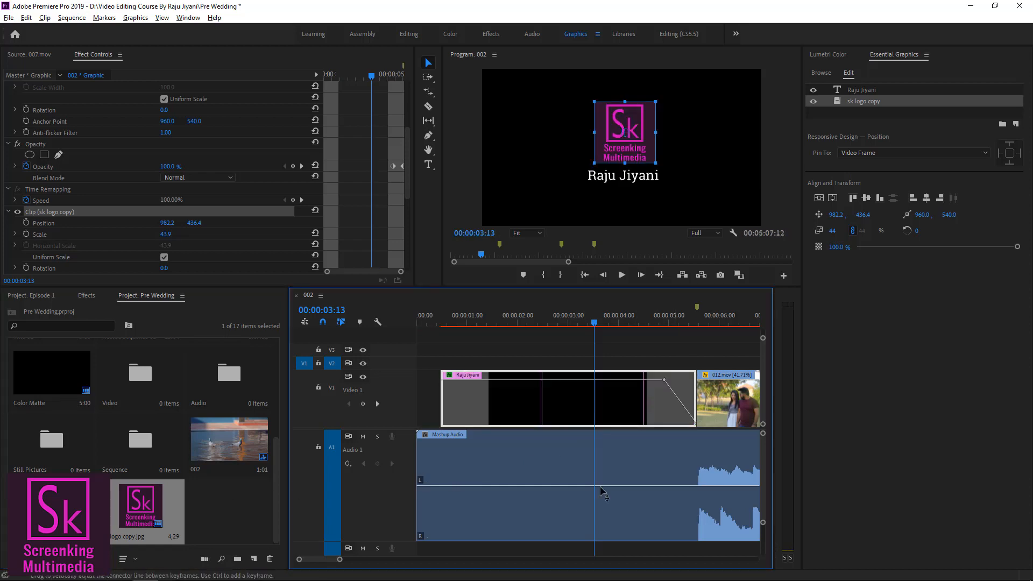
- Park the playhead at 00:00:06:22 and select the 012.mov clip on video track V1
drag(326, 562, 333, 560)
click(587, 316)
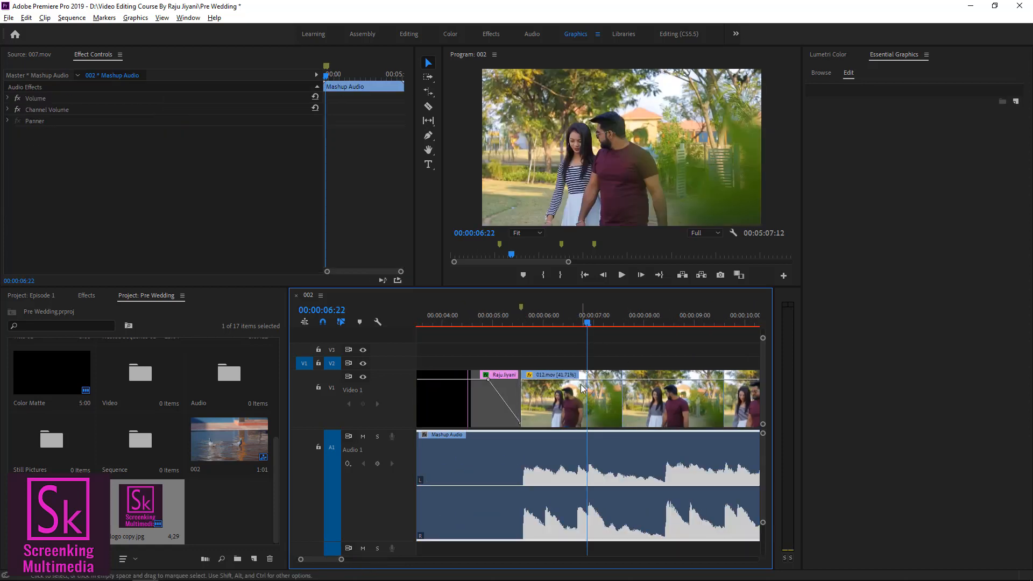
click(576, 396)
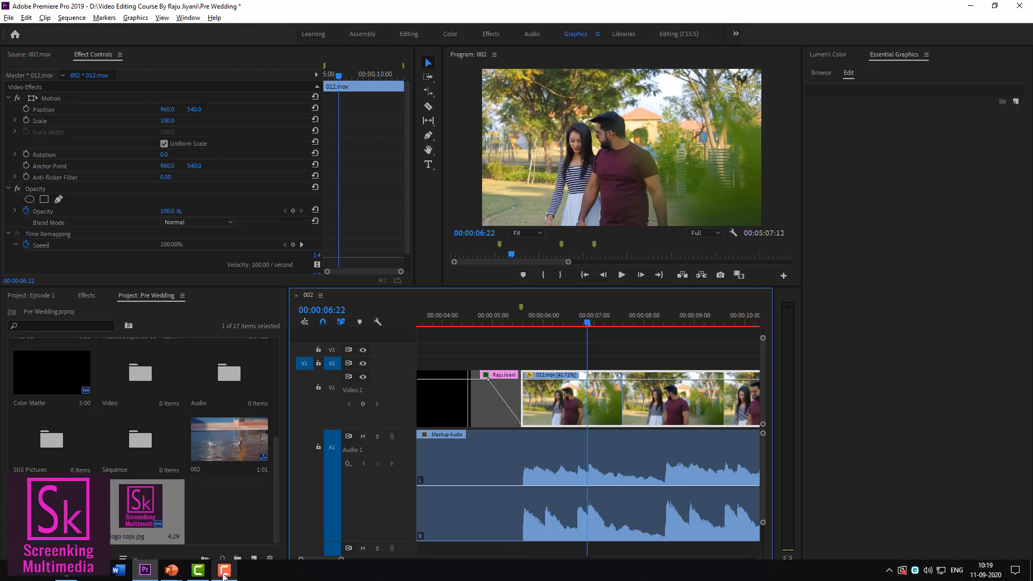
click(224, 572)
click(223, 576)
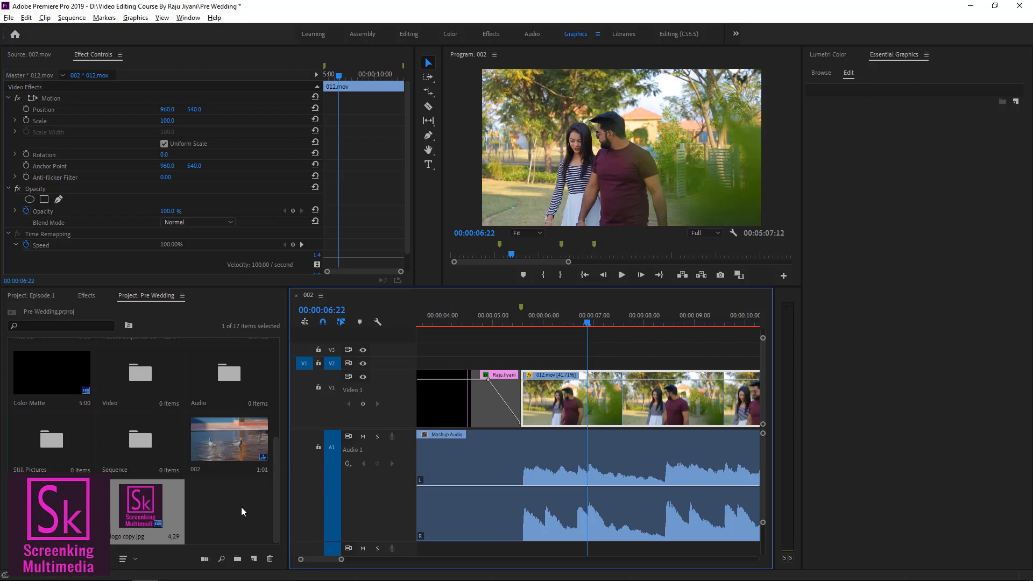
- Import the Bokeh002 image from the AlbumSense_CC\Background\bokeh folder on the D drive into the Pre Wedding project
right_click(223, 498)
click(257, 382)
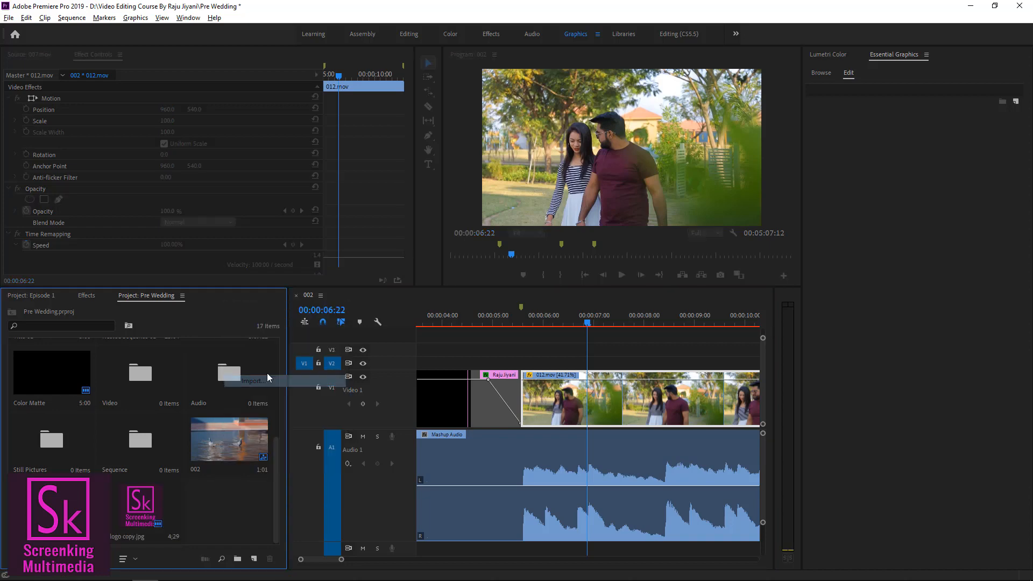
click(49, 361)
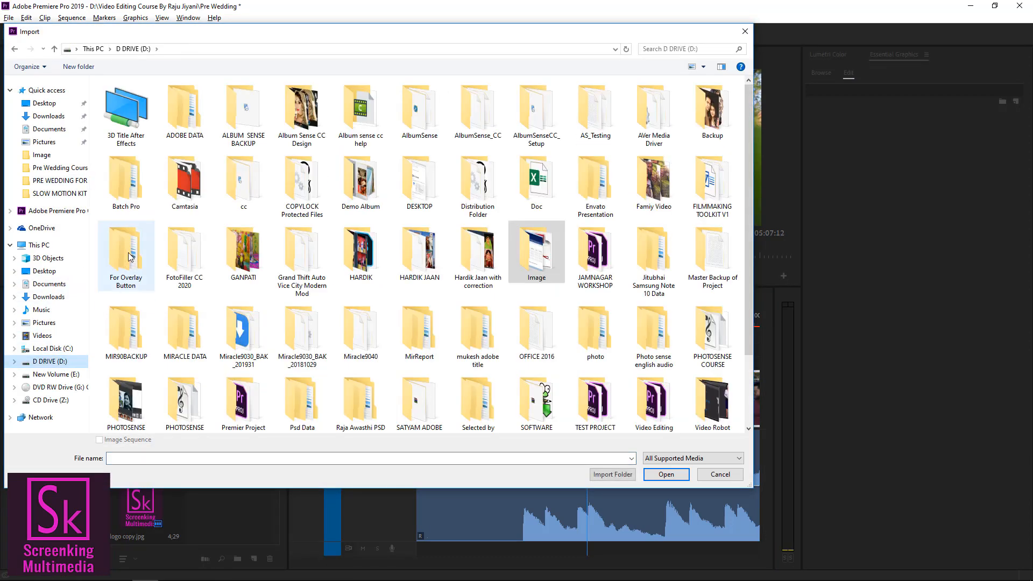
double_click(476, 129)
double_click(185, 113)
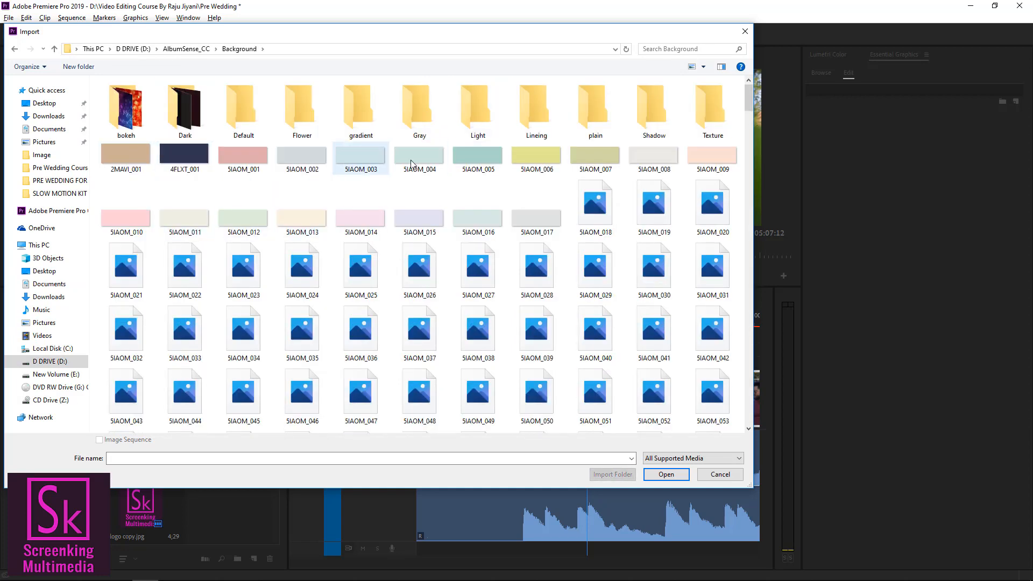
double_click(122, 119)
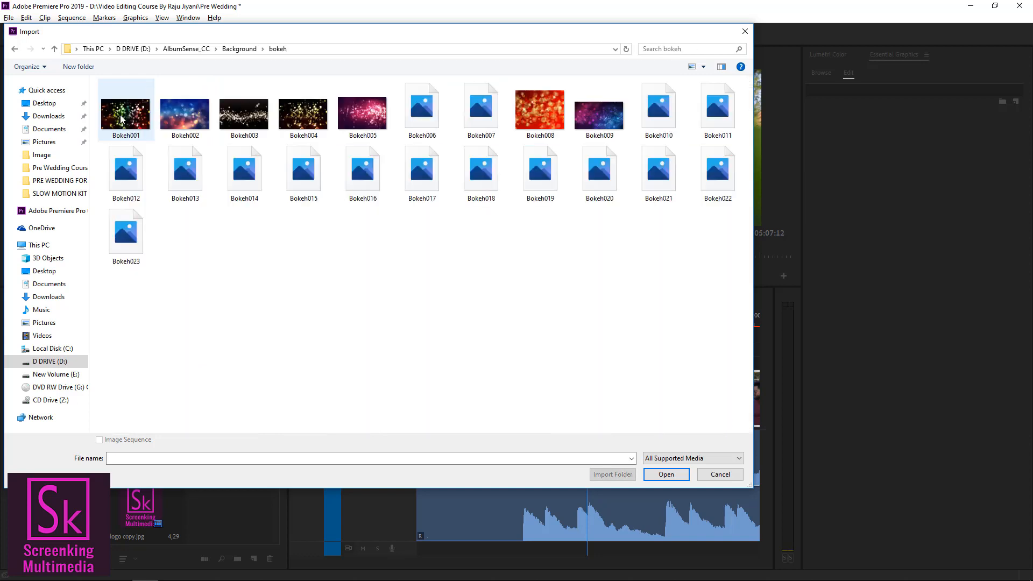
click(194, 134)
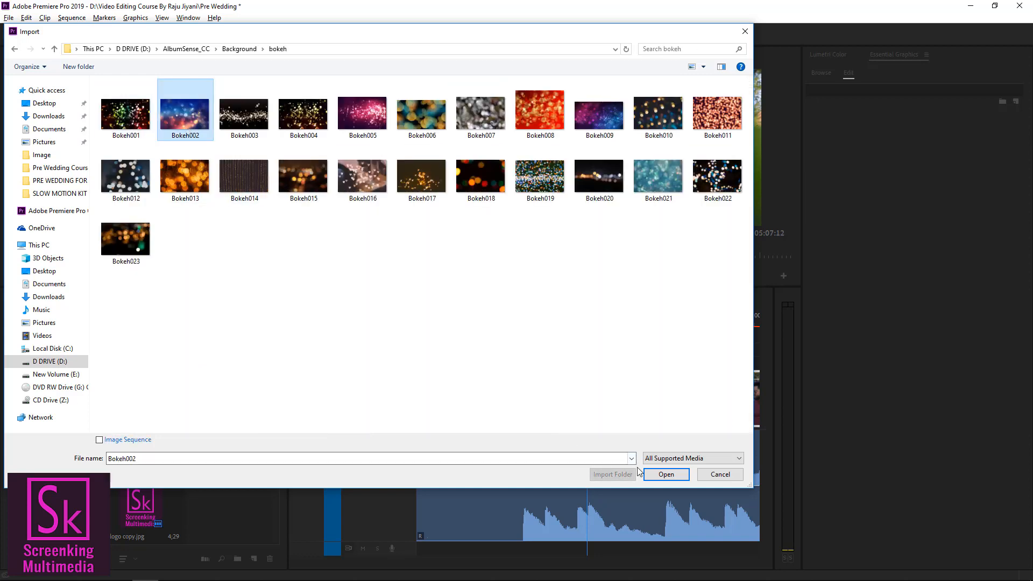
click(667, 477)
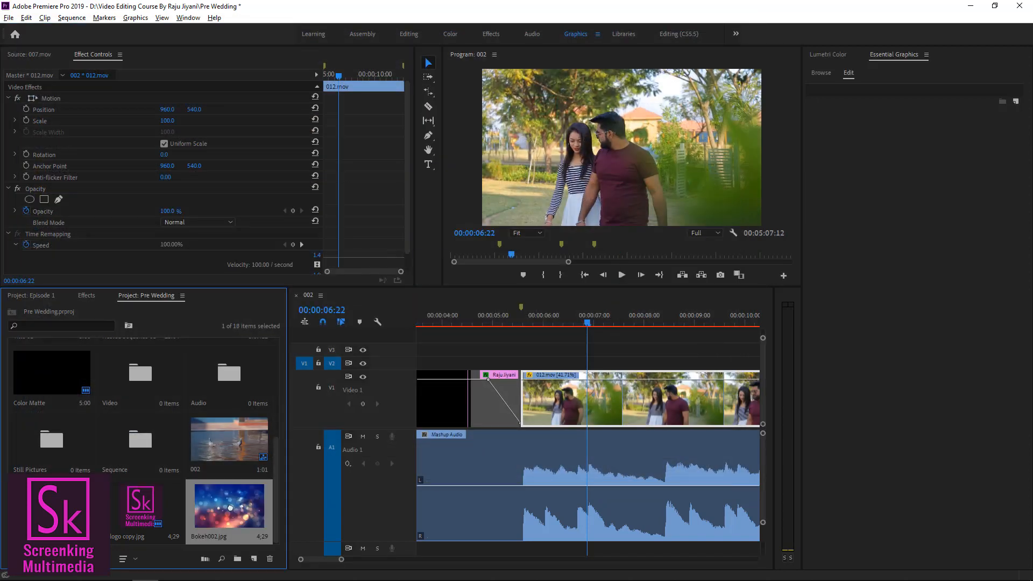
- Place Bokeh002.jpg on video track V2 above the start of 012.mov and set its blend mode to Soft Light
drag(229, 508, 528, 368)
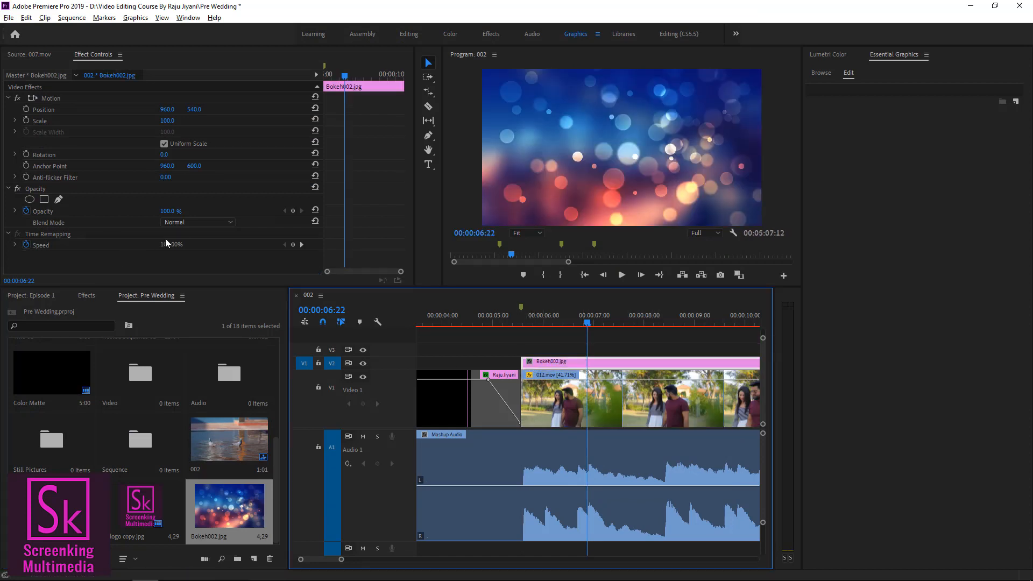
click(204, 223)
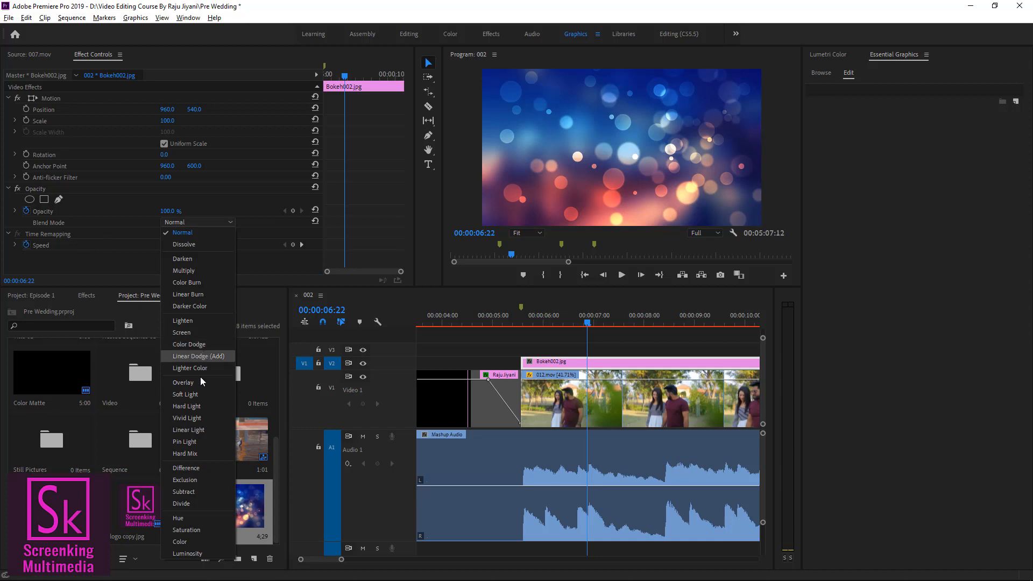
click(196, 394)
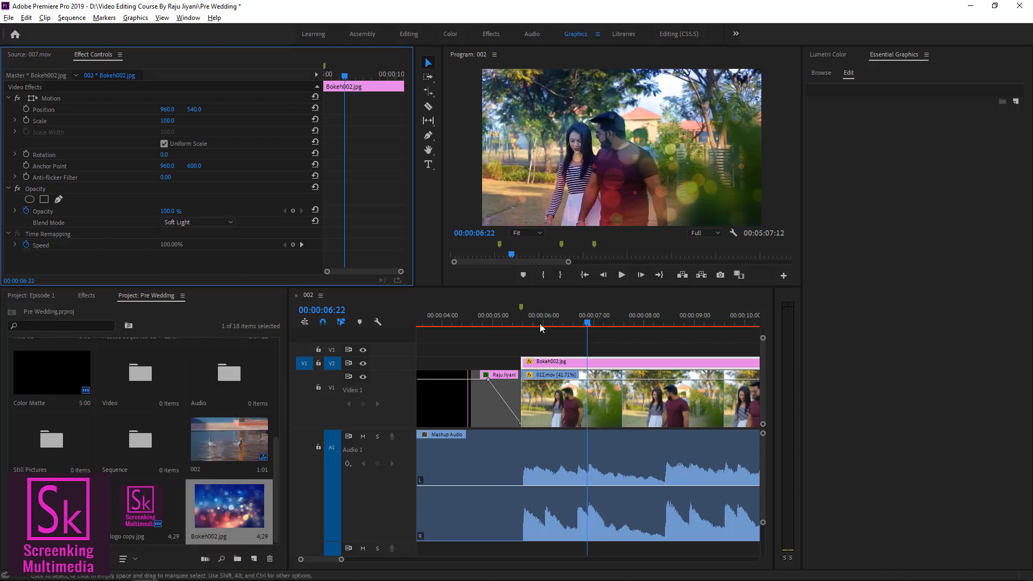
- Play the start of the 012.mov clip to preview the bokeh overlay
drag(540, 321, 536, 318)
key(space)
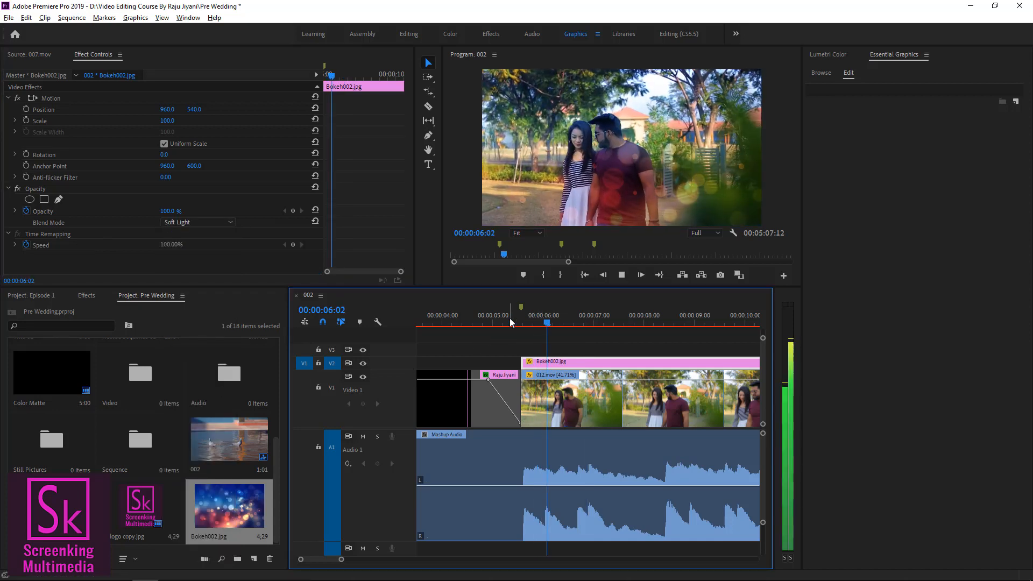
key(space)
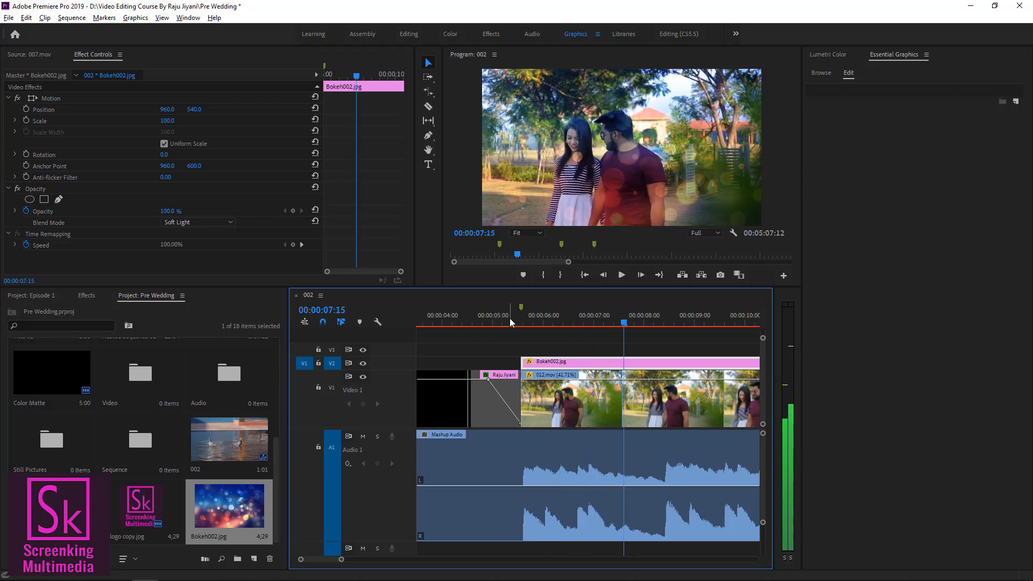
- Delete the Bokeh002.jpg overlay clip from video track V2
click(591, 347)
click(587, 366)
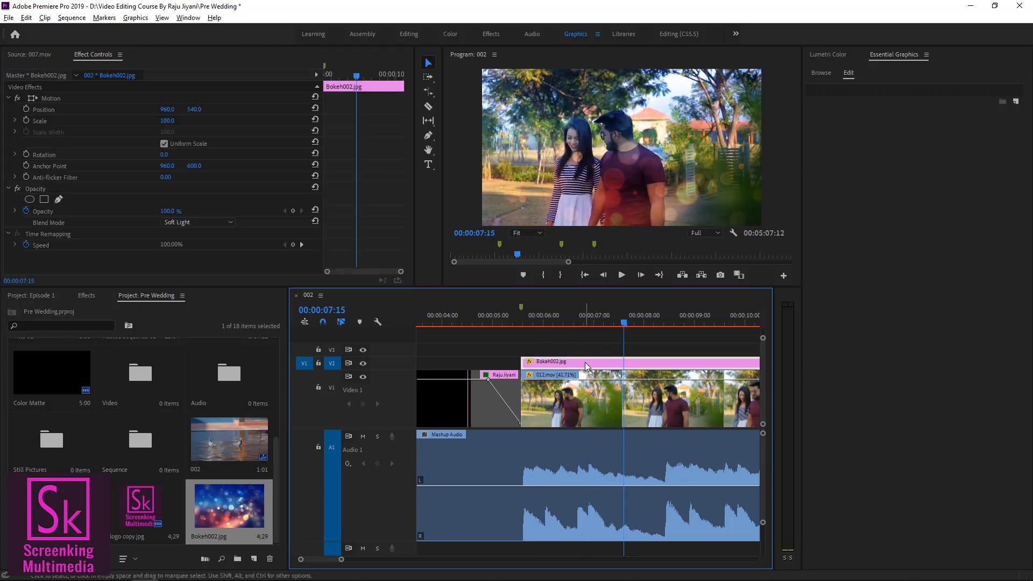
key(Delete)
- Park the playhead at 00:00:06:15, select the 012.mov clip, and open its Lumetri Color controls
click(575, 321)
click(571, 401)
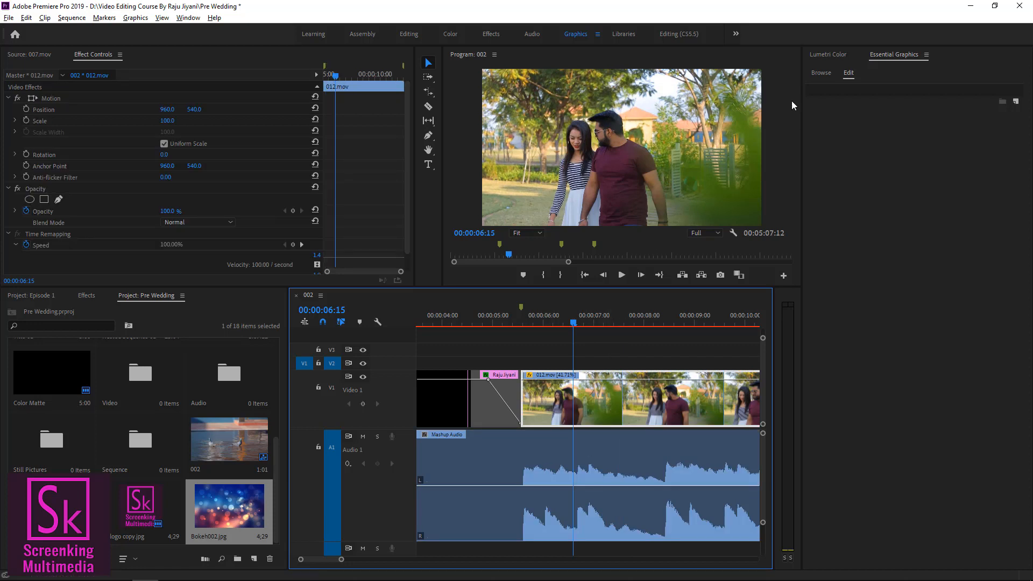
click(827, 53)
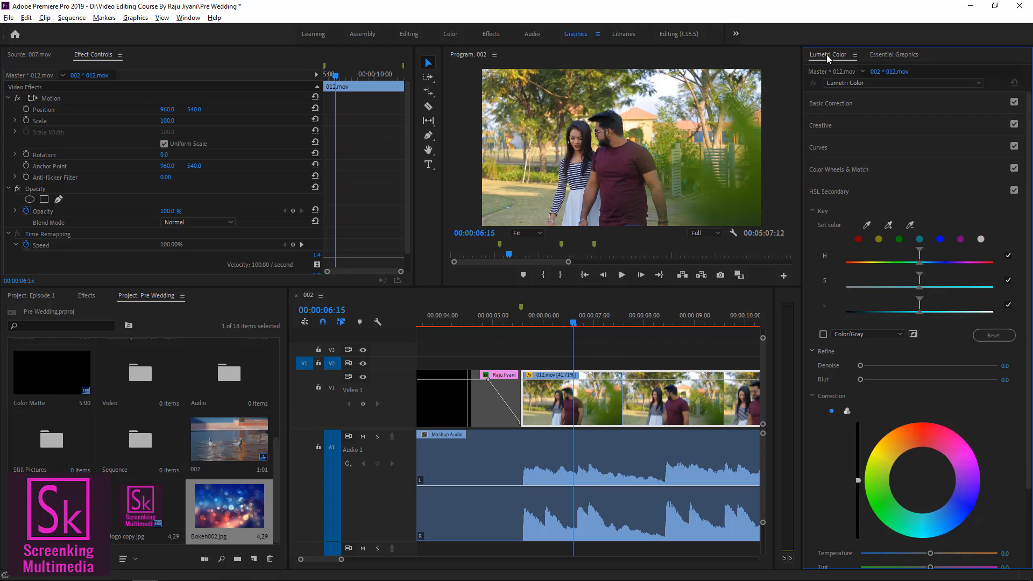
- Collapse the HSL Secondary subsections and examine the Basic Correction and Creative sections of Lumetri Color
click(812, 211)
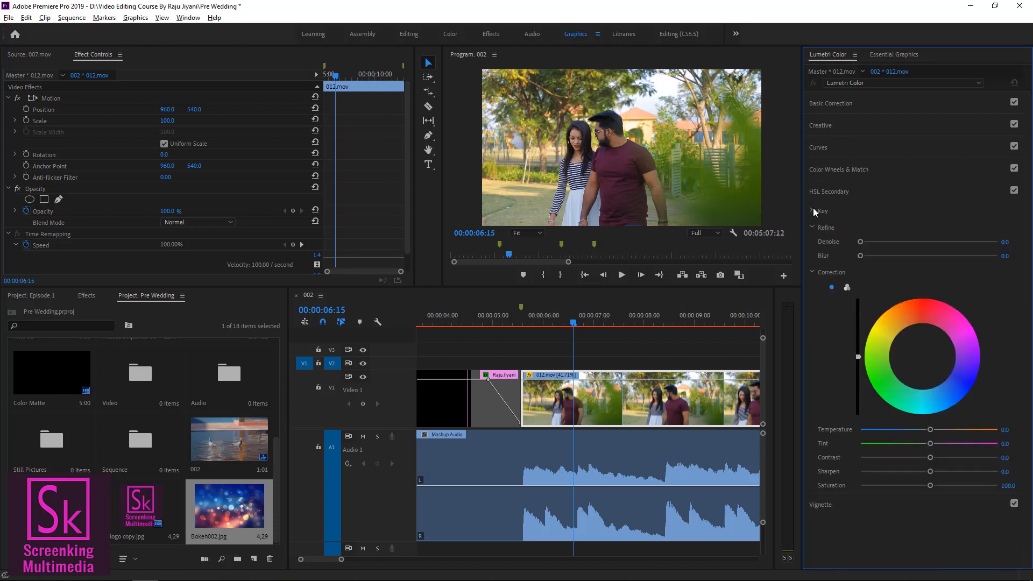
click(812, 228)
click(812, 244)
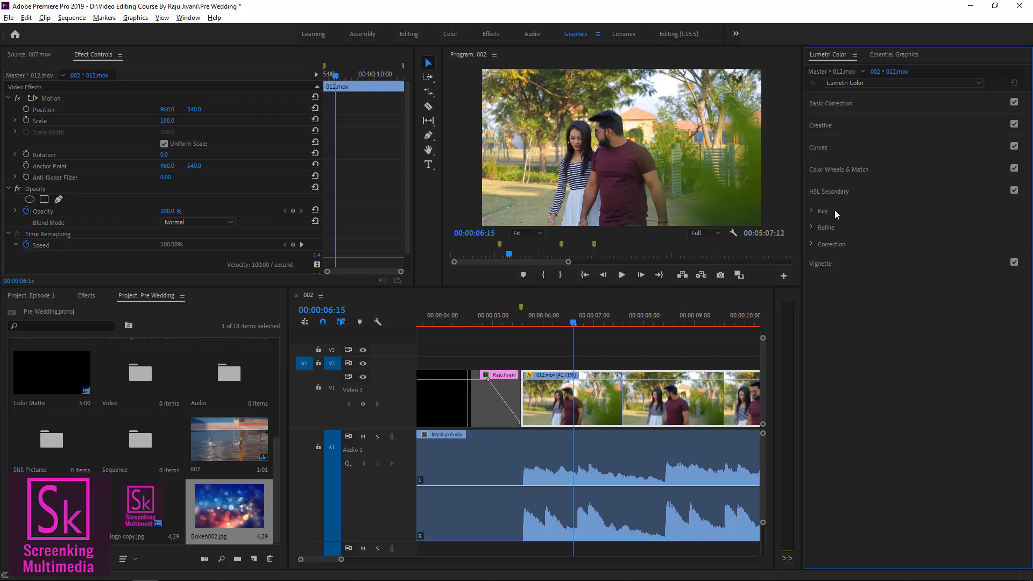
click(851, 102)
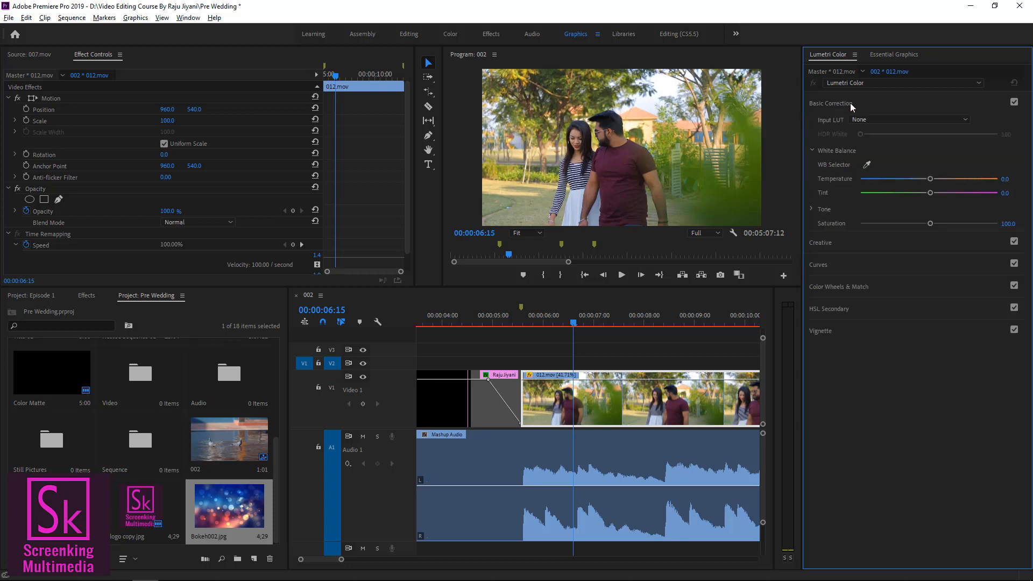
click(834, 243)
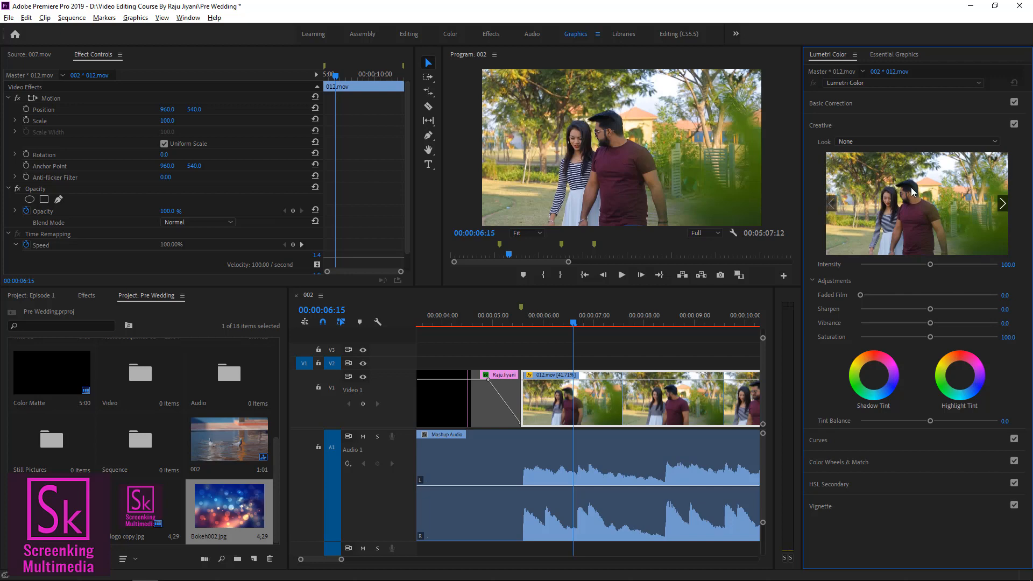
- Apply the CineSpace2383sRGB6bit Creative look to the 012.mov clip with Intensity 71.9 and Faded Film 55.5
click(864, 141)
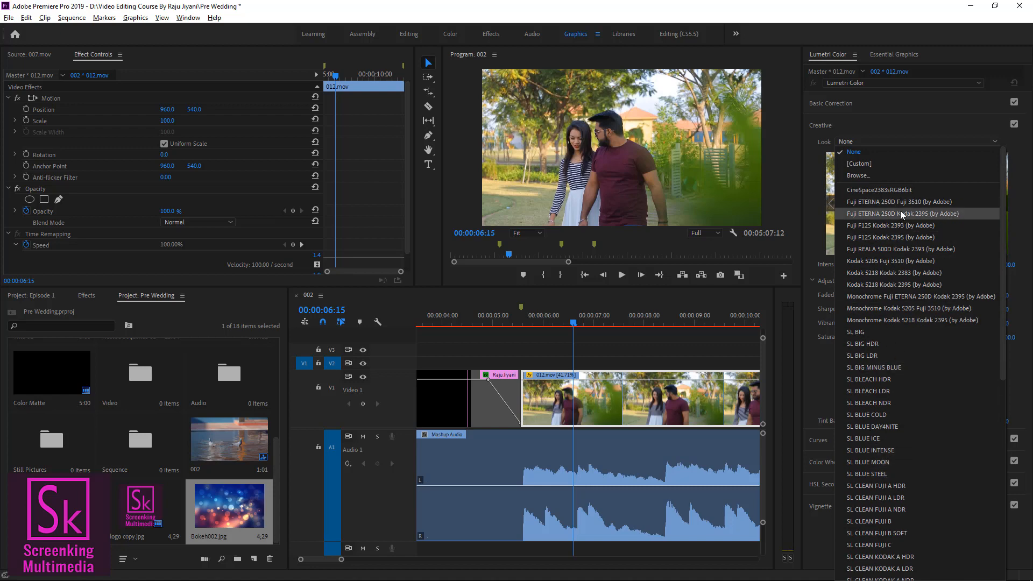
click(898, 190)
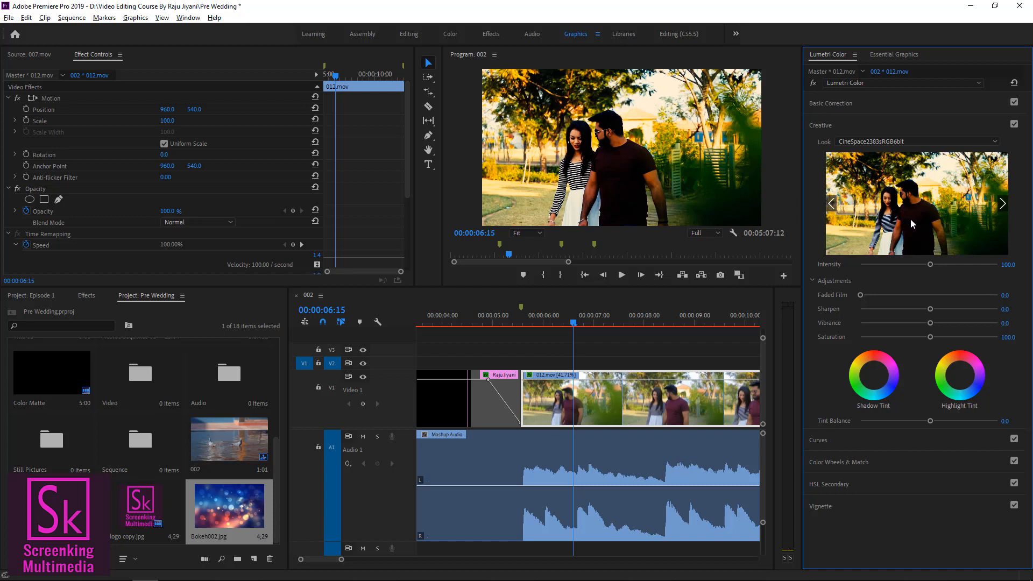
drag(938, 265, 909, 263)
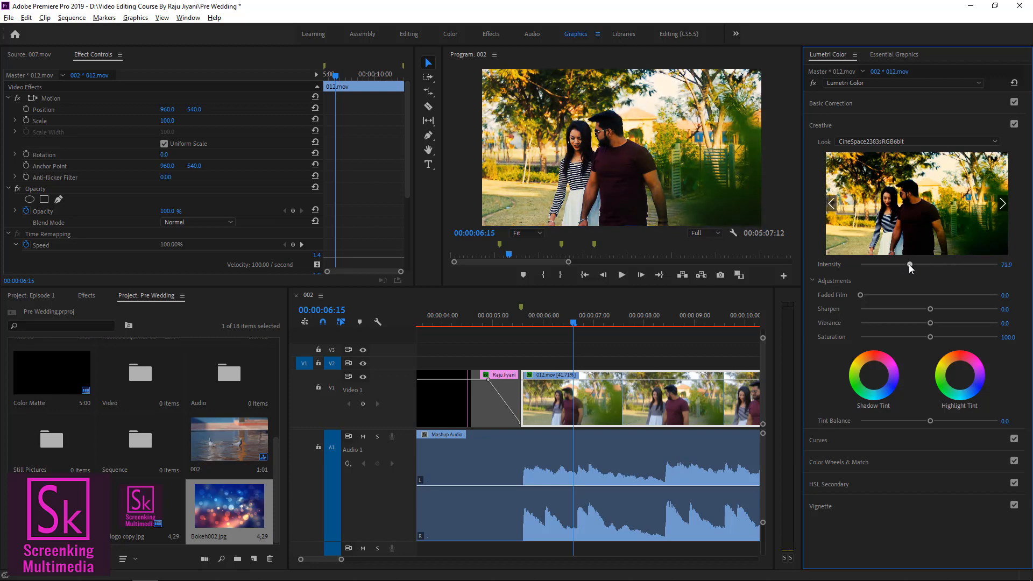
drag(860, 295, 936, 298)
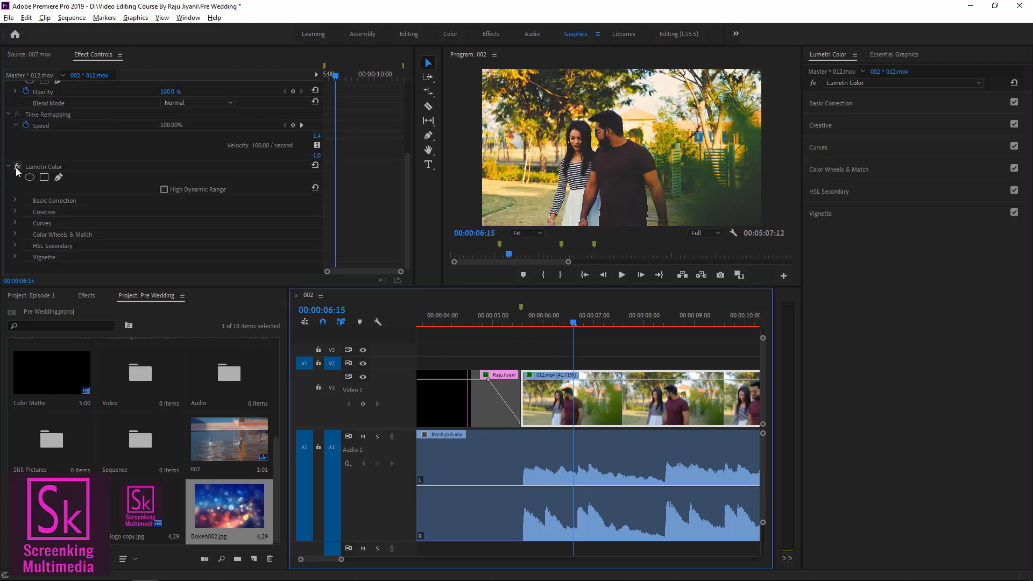
- Switch the Lumetri Color effect off and on repeatedly to compare the 012.mov clip before and after the look
click(17, 167)
click(16, 167)
click(16, 167)
click(17, 167)
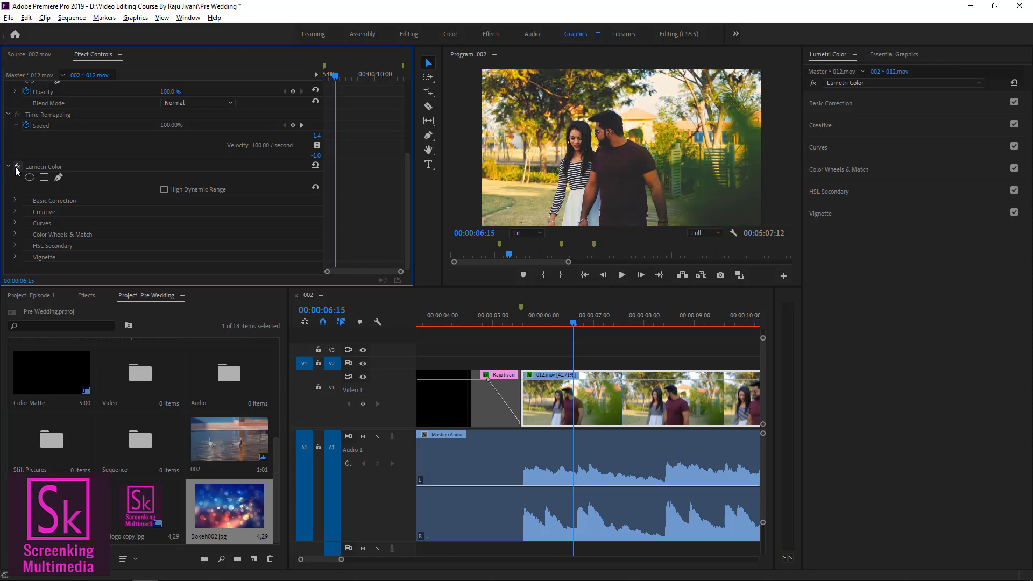
click(16, 167)
click(16, 168)
click(17, 168)
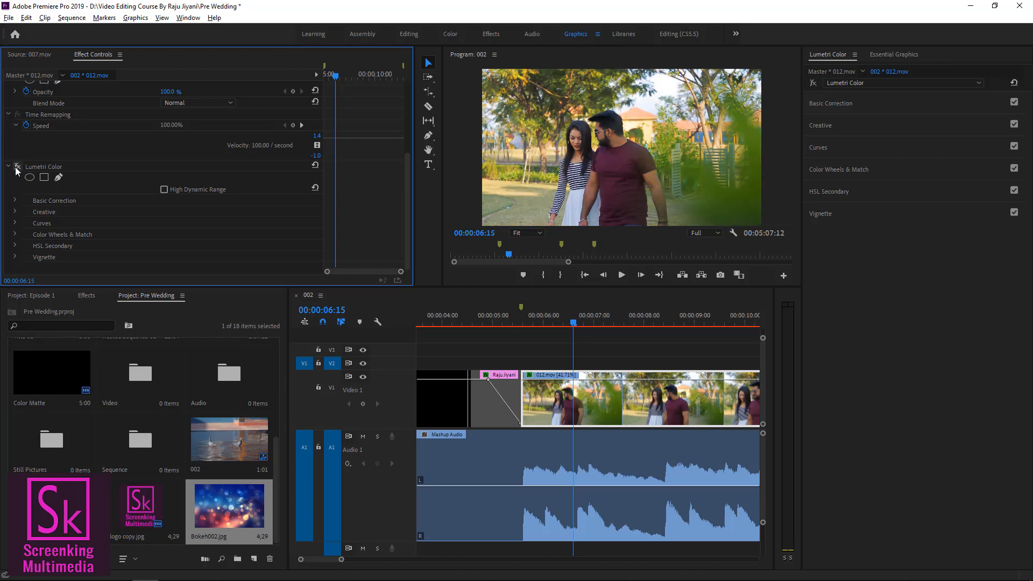
click(17, 168)
click(17, 168)
click(18, 167)
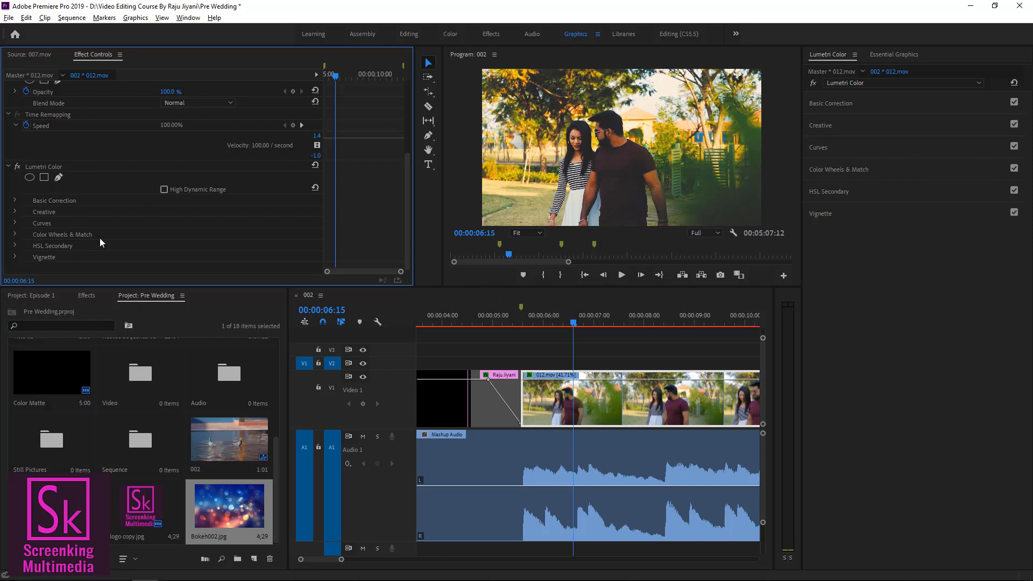
- Try the Kodak 5205 Fuji 3510 look in the effect's Creative settings, then set Look to None
click(16, 212)
click(211, 236)
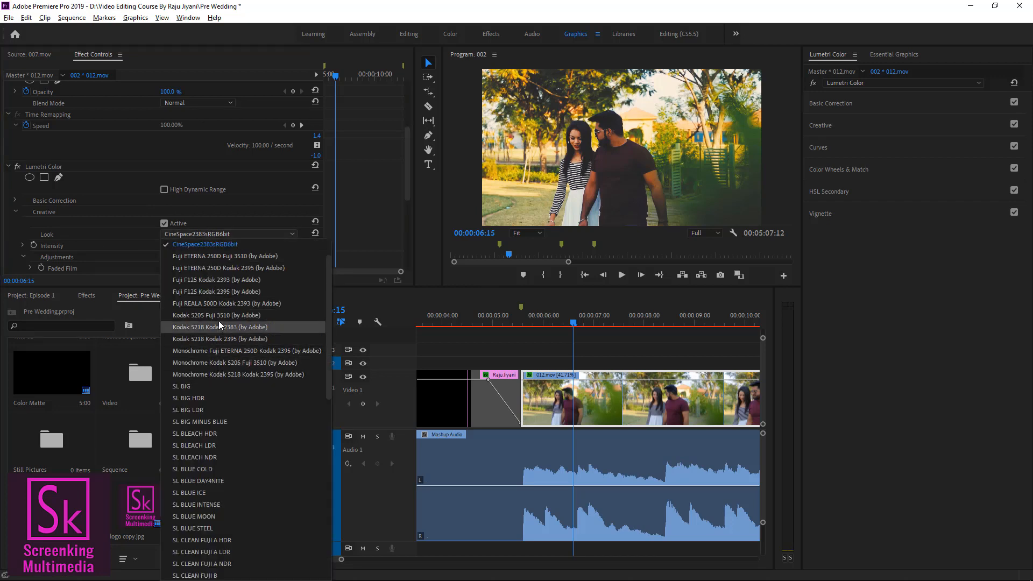
click(210, 315)
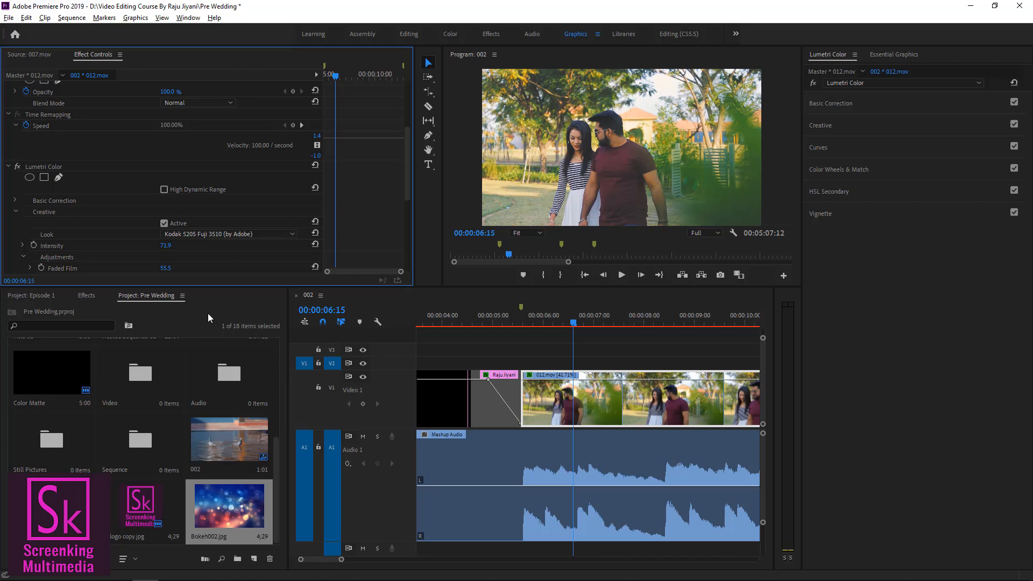
click(192, 233)
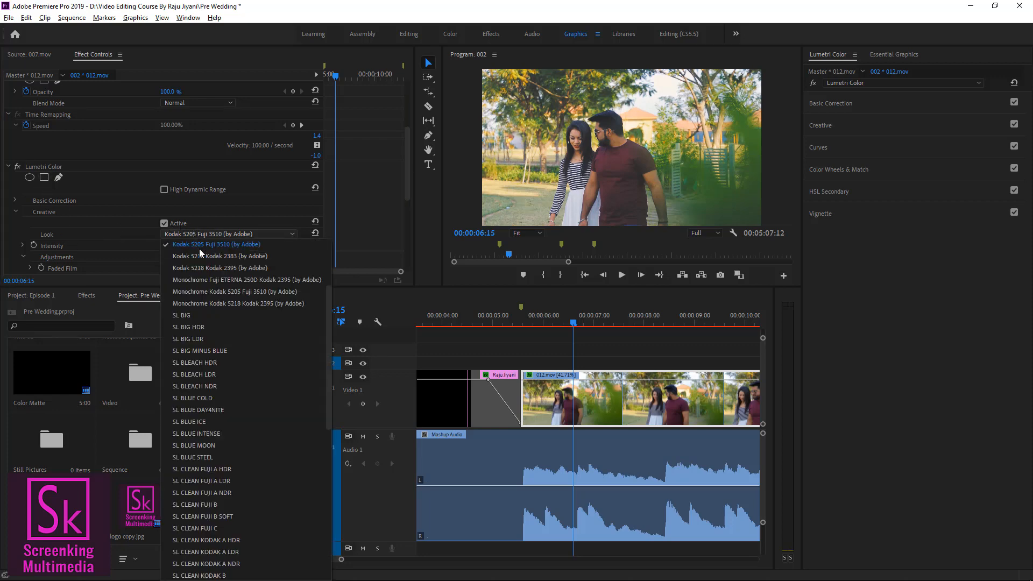
scroll(200, 253, up, 3)
click(195, 246)
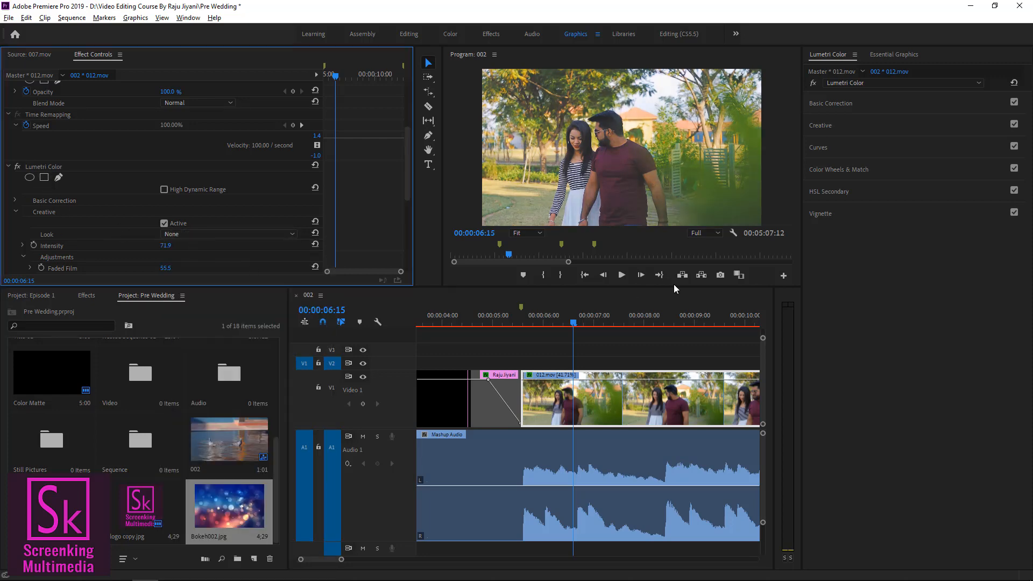
- Set Creative Faded Film to 50.4, push the Shadow Tint slightly toward orange-yellow, and set Saturation to 133.6
click(876, 379)
click(847, 127)
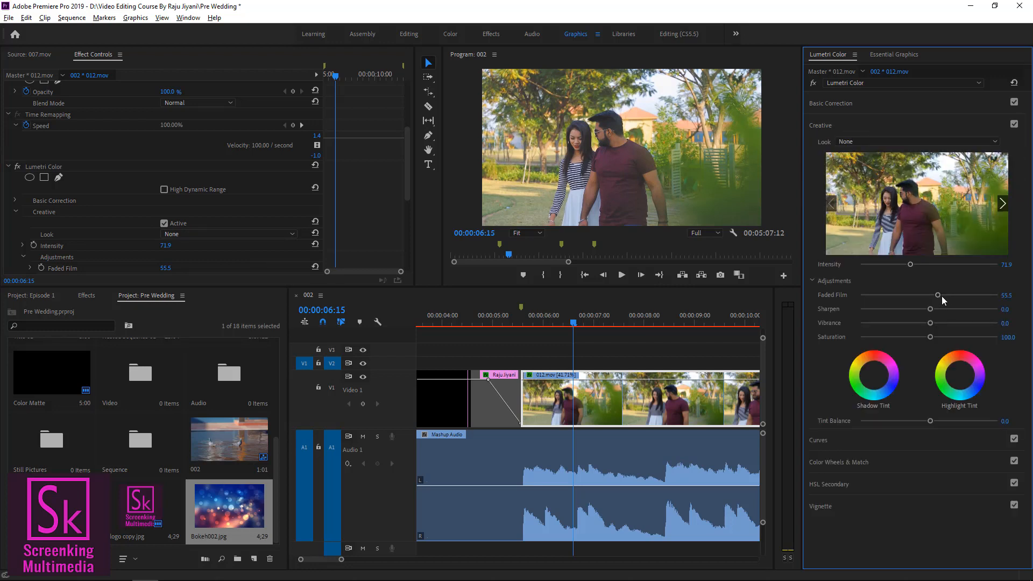
drag(939, 295, 930, 295)
drag(863, 368, 859, 361)
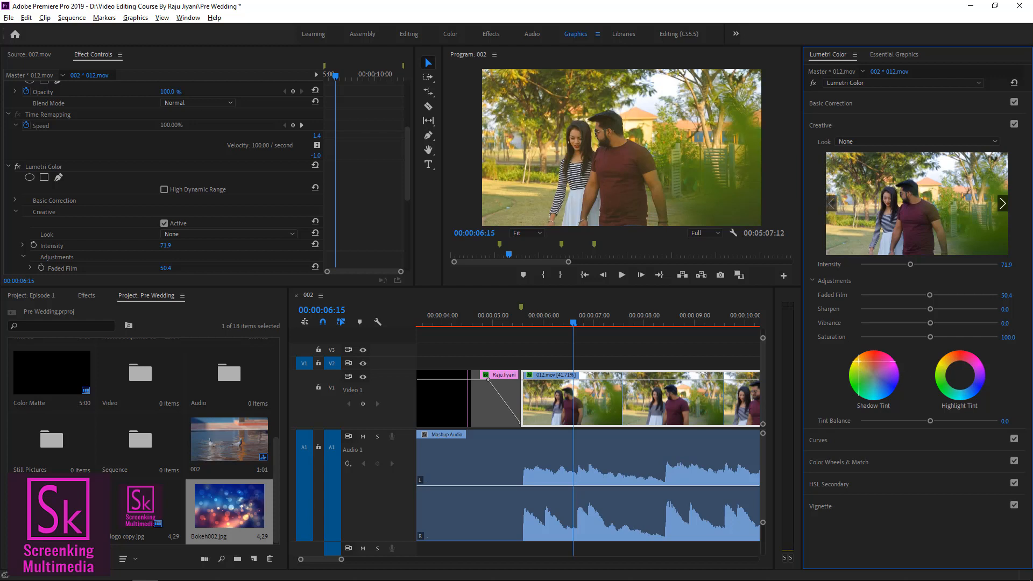
drag(931, 337, 952, 338)
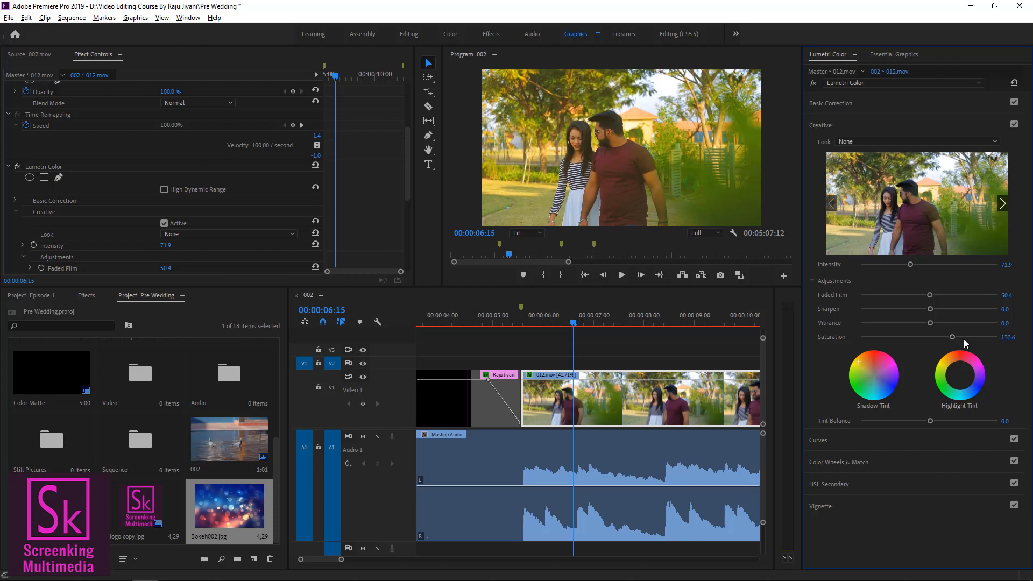
- Compare the 012.mov clip with and without its Lumetri Color grade, and delete the effect from the clip
click(17, 167)
click(17, 167)
click(17, 167)
click(16, 167)
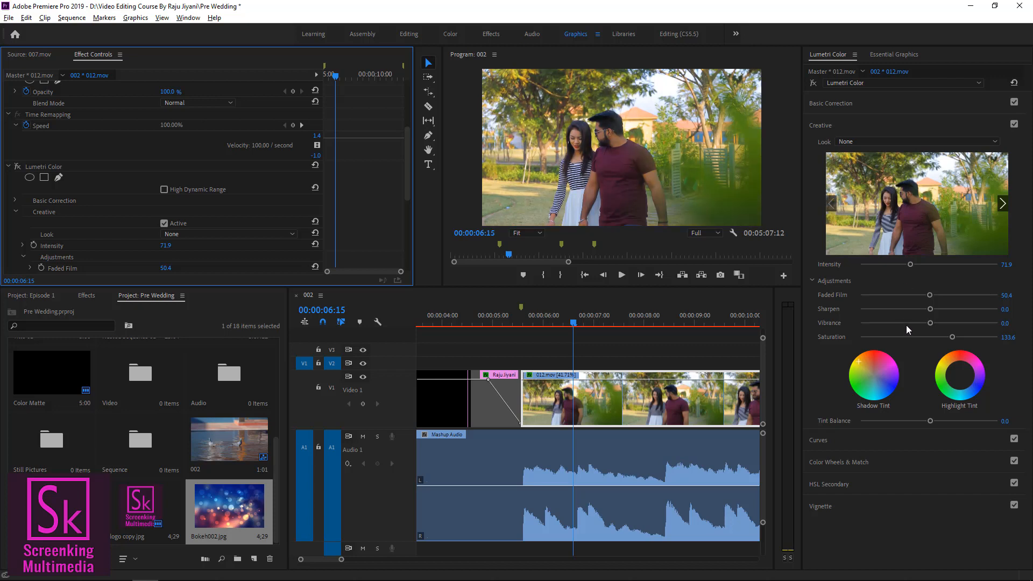
click(37, 168)
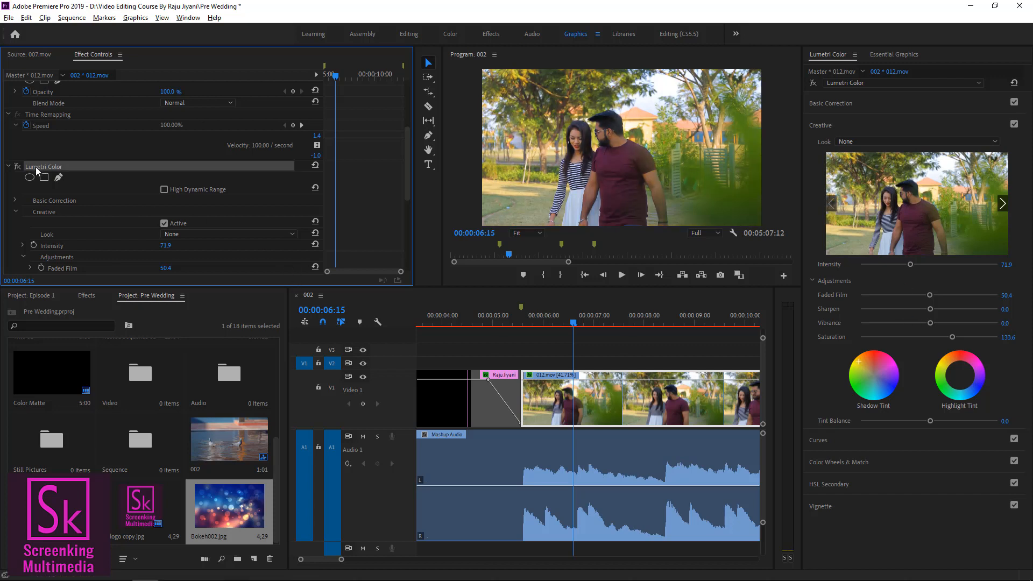
key(Delete)
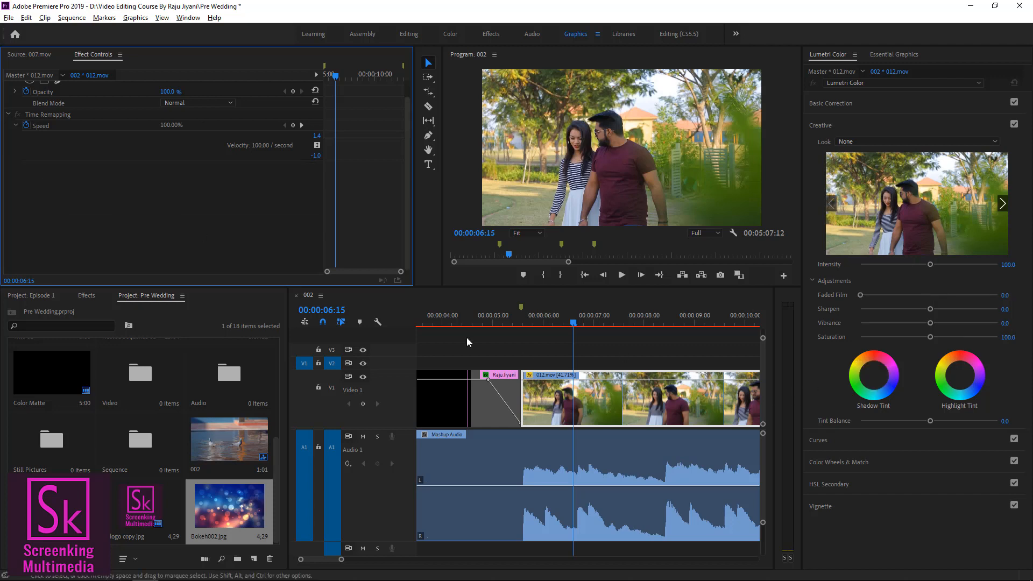
- Park the playhead at 00:00:07:10 and expand the Key controls of the HSL Secondary section
drag(574, 327, 616, 333)
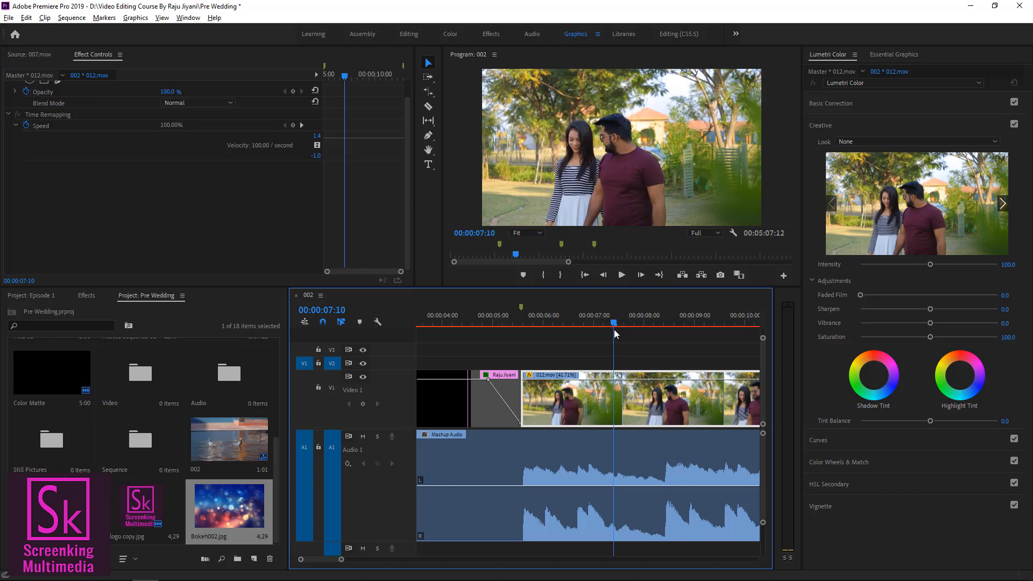
click(812, 282)
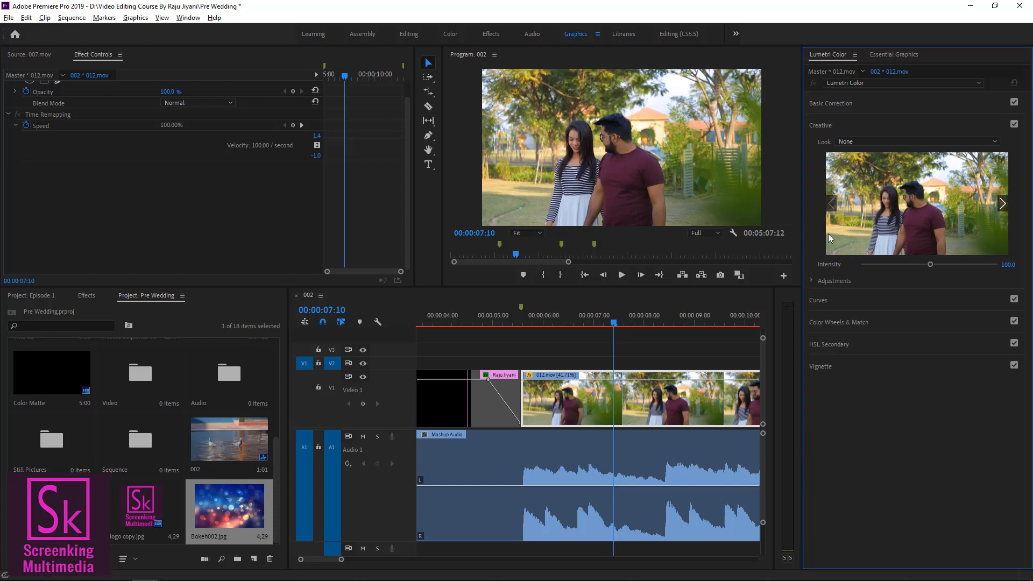
click(822, 126)
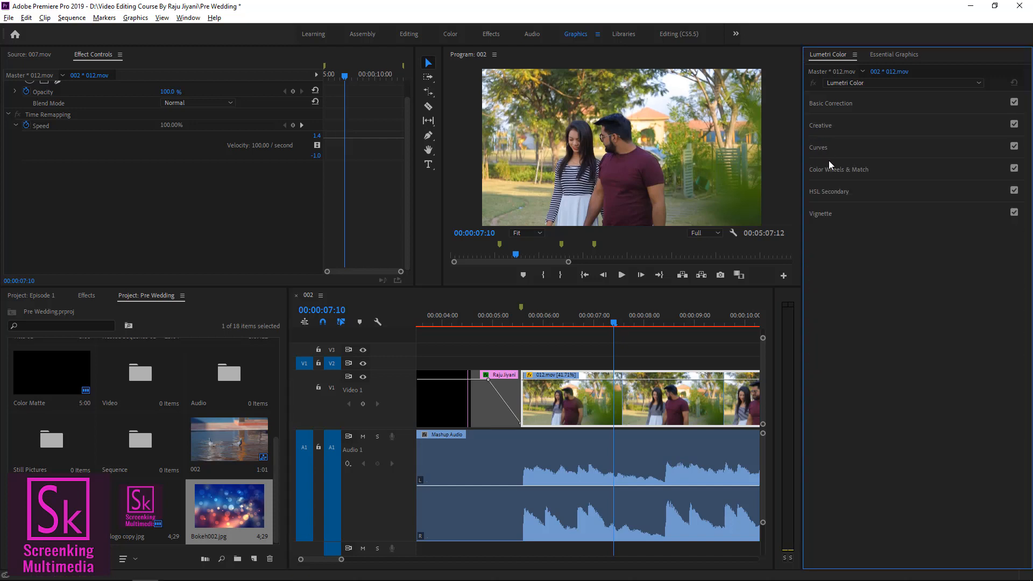
click(832, 150)
click(823, 151)
click(828, 192)
click(812, 211)
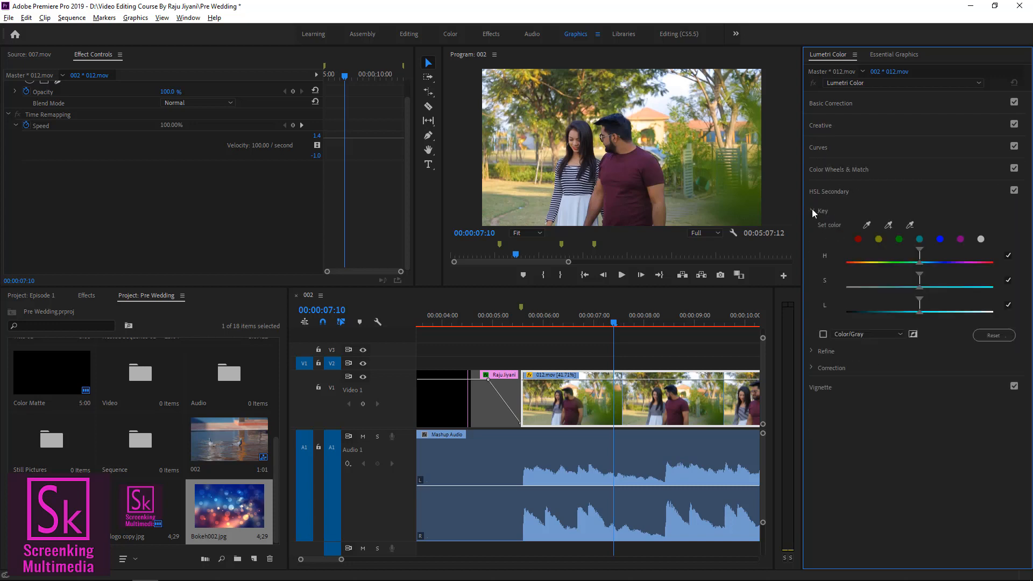
- Key the yellow foliage near the frame's upper edge in HSL Secondary, show the Color/Gray mask, and shift the hue range toward green
click(867, 226)
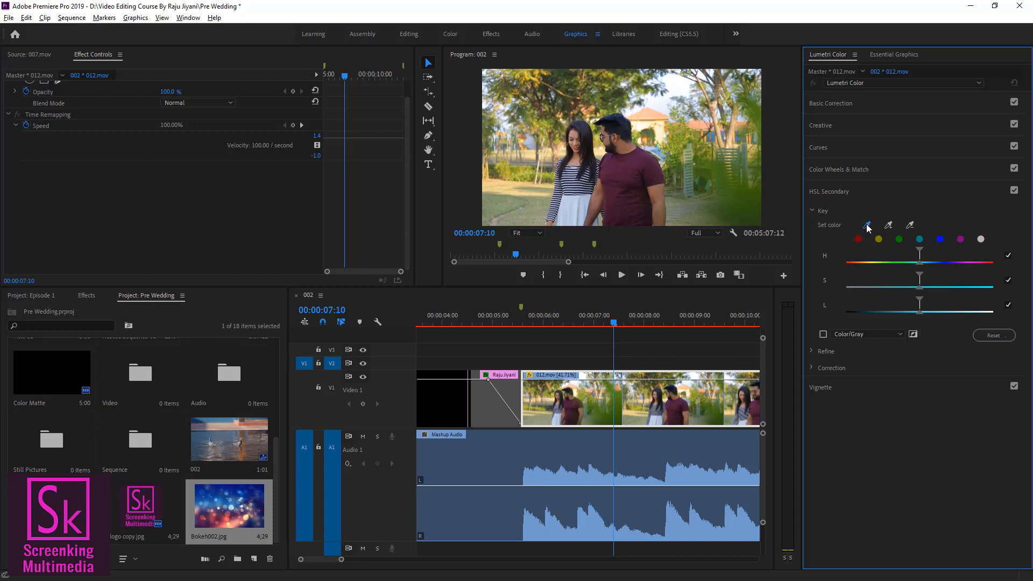
click(528, 73)
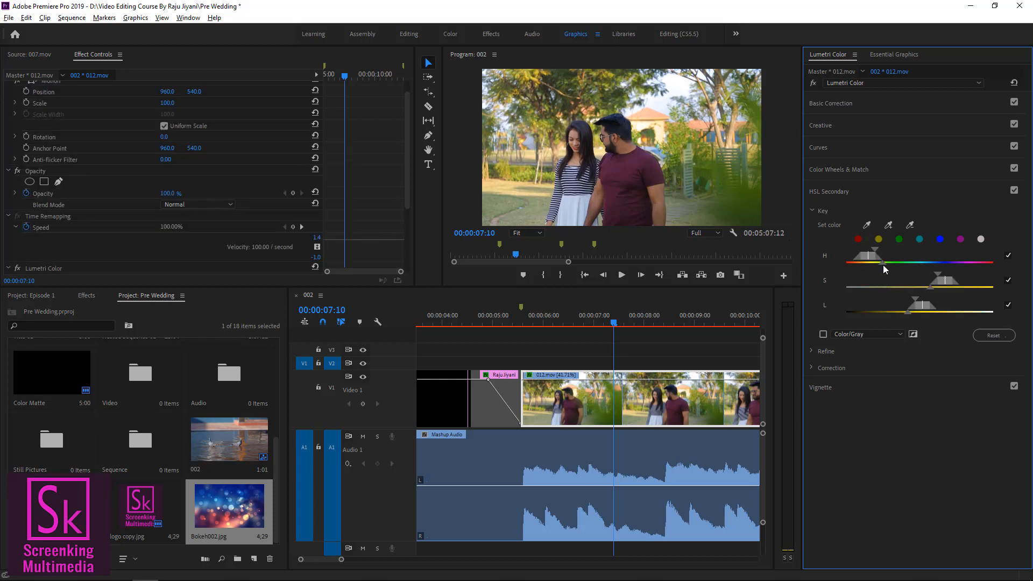
drag(883, 264, 885, 264)
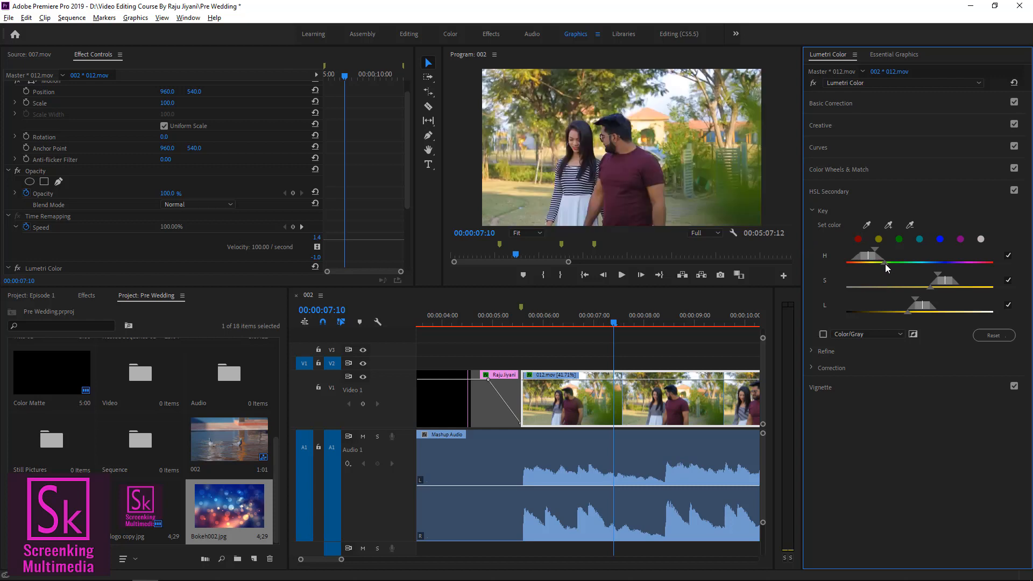
click(823, 335)
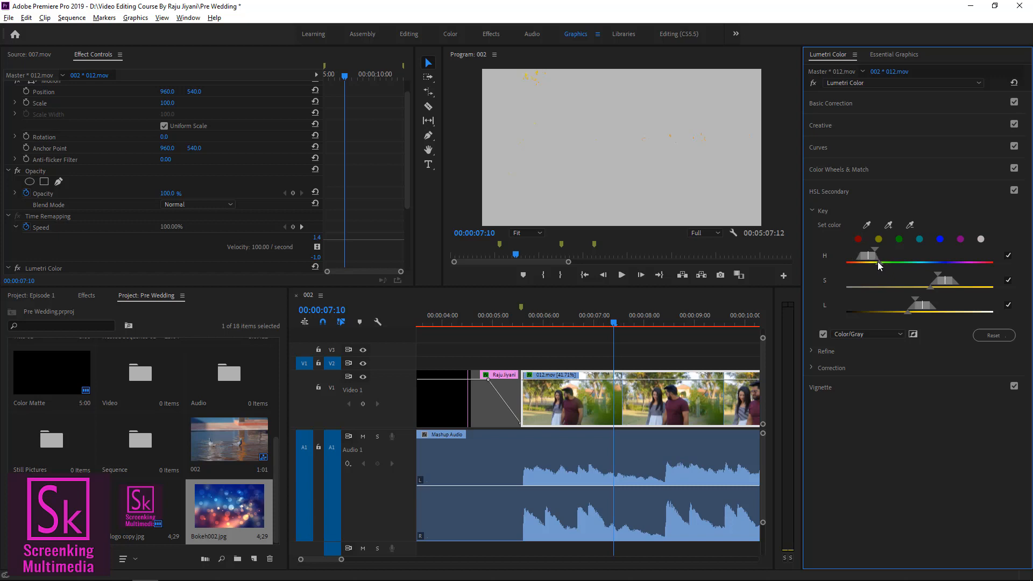
drag(869, 255, 885, 255)
- Invert the HSL Secondary mask and set the Correction saturation to 179.7
click(913, 335)
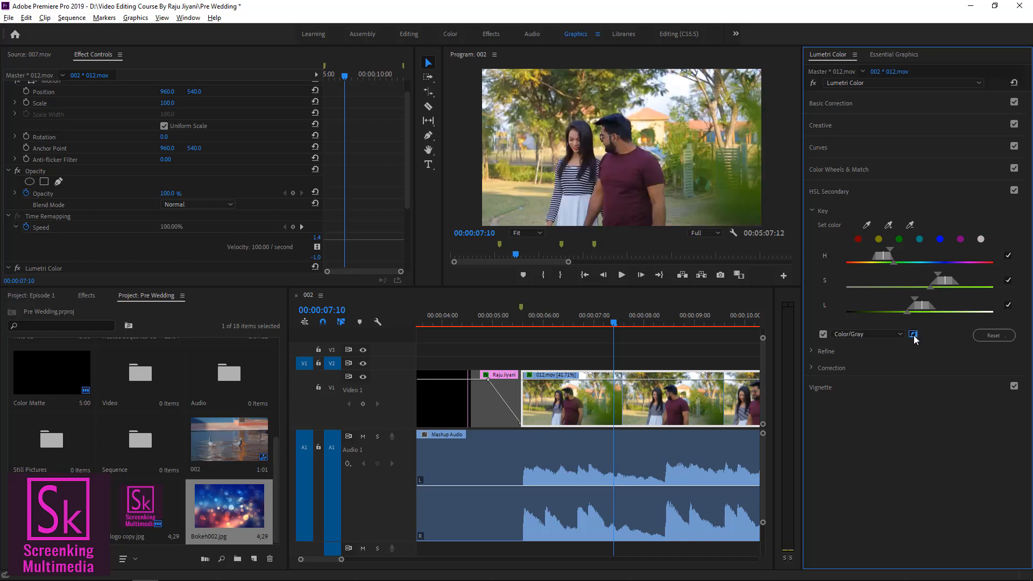
click(914, 335)
click(913, 335)
click(882, 332)
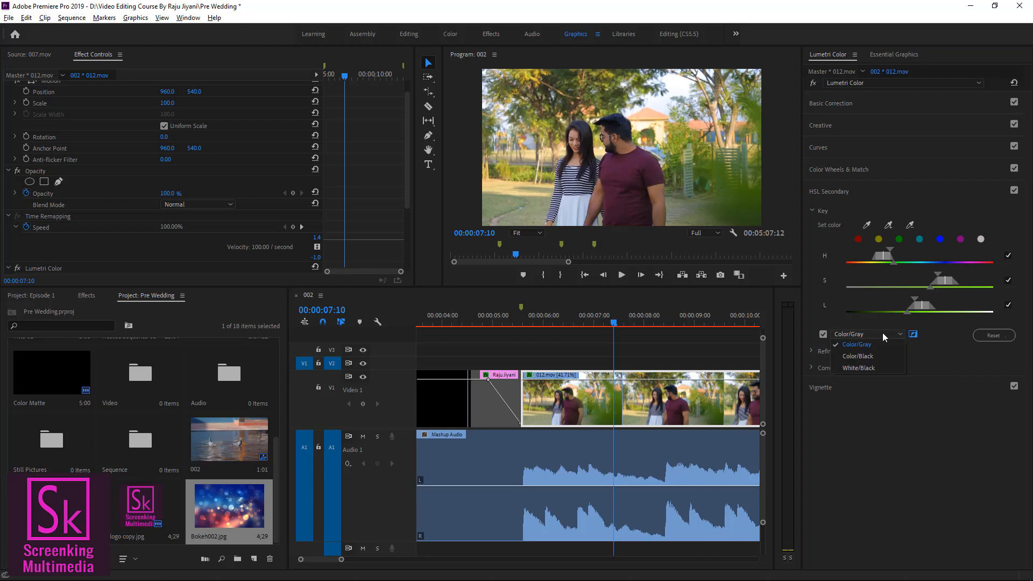
click(824, 334)
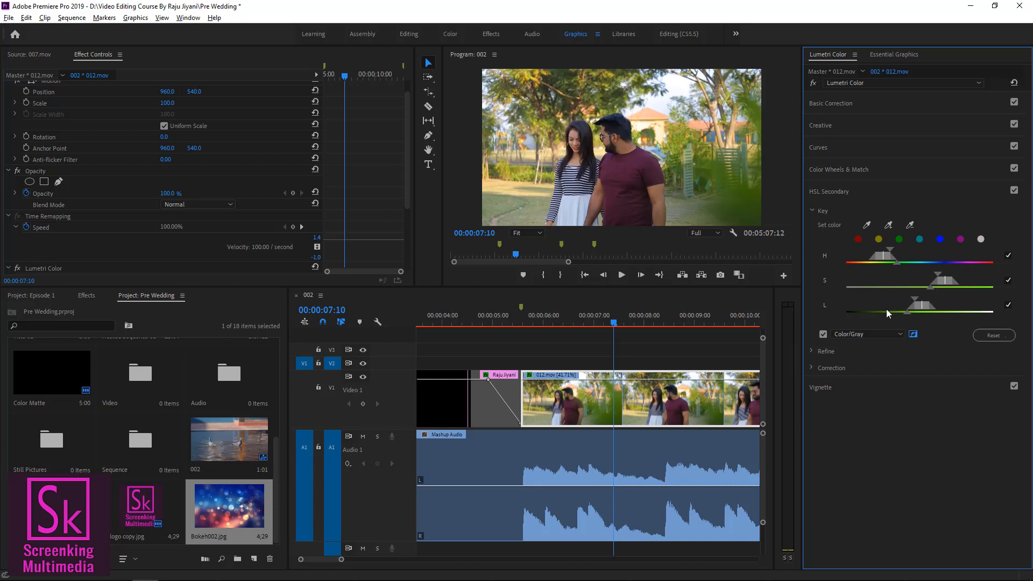
click(812, 211)
click(812, 244)
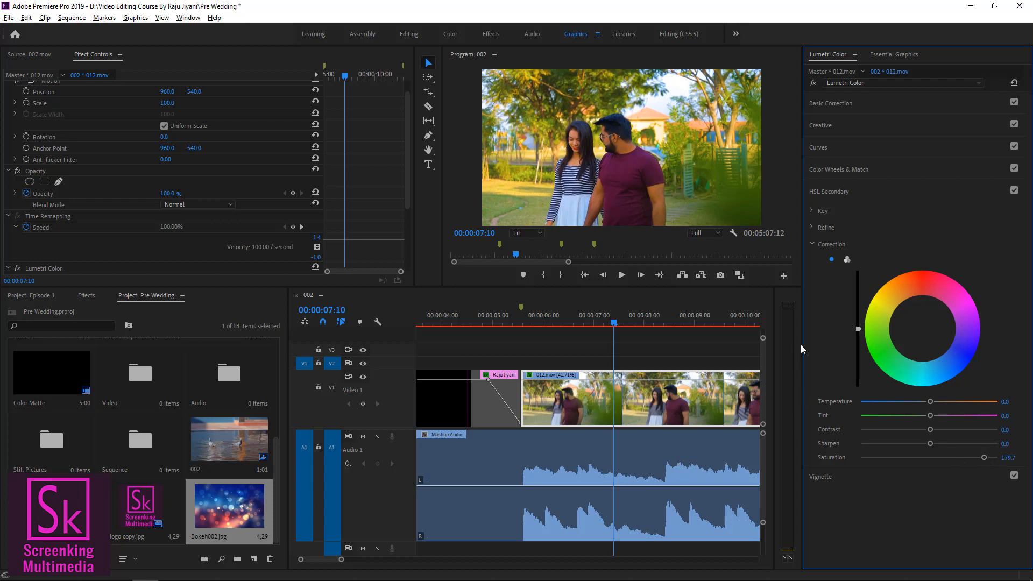
- Try to subtract the man's skin tones from the HSL Secondary key, and widen its hue range further toward green
click(812, 211)
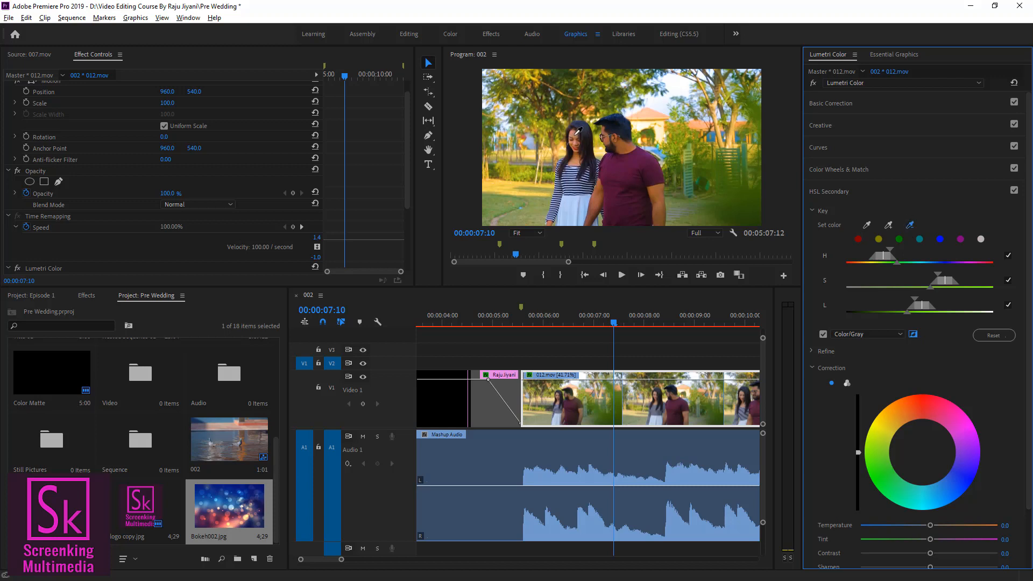
click(910, 225)
click(608, 141)
click(910, 225)
click(627, 148)
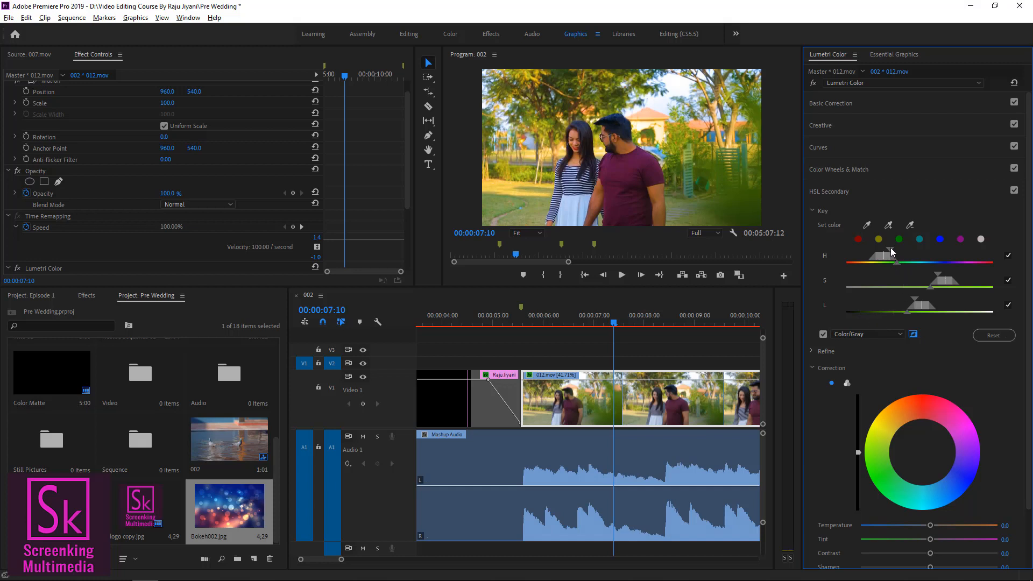
drag(891, 251, 889, 251)
scroll(29, 190, down, 3)
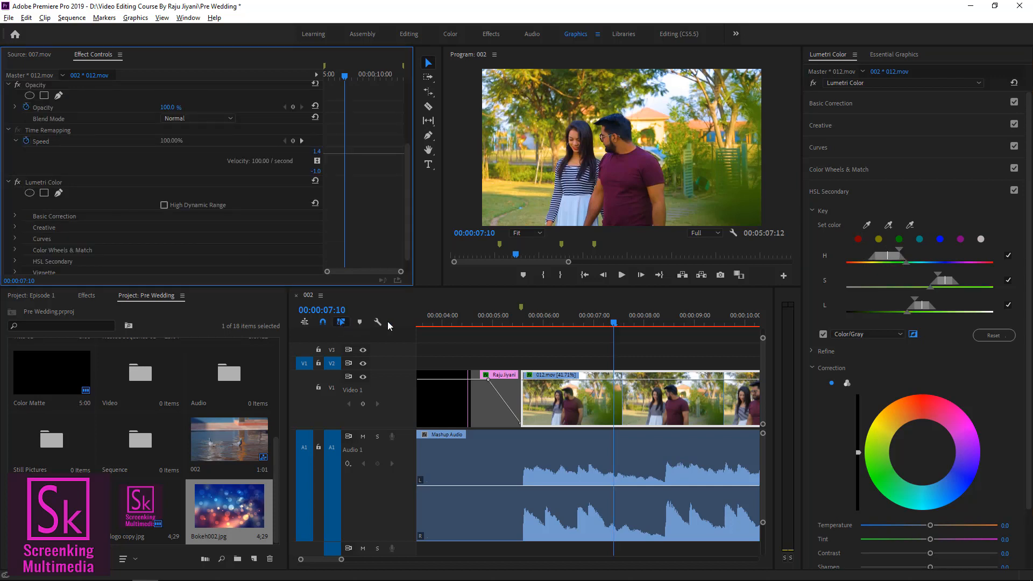
- Play the color-graded 012.mov clip from about 00:00:06:00 to review it, and save the project
drag(583, 322, 541, 323)
key(space)
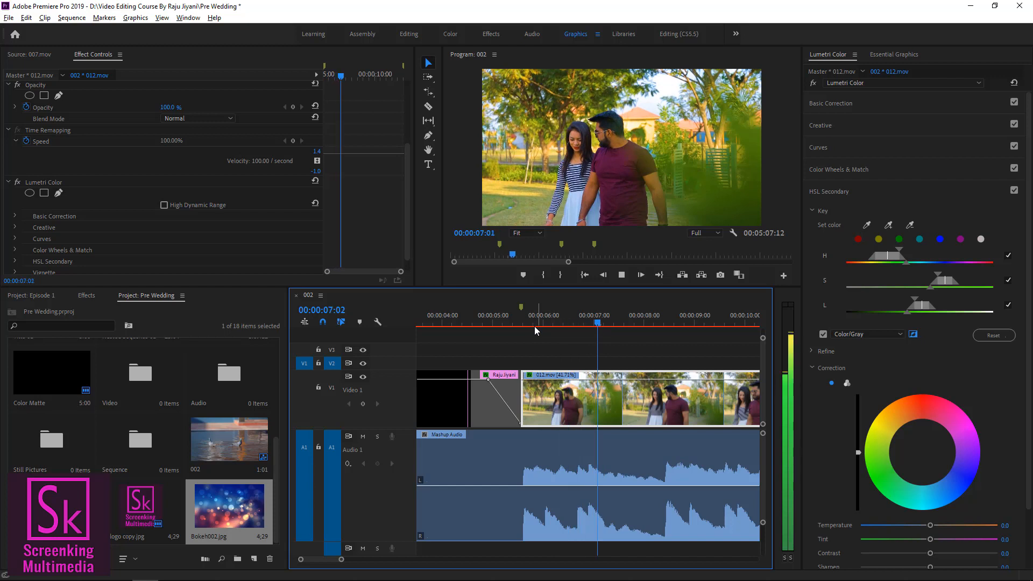
key(space)
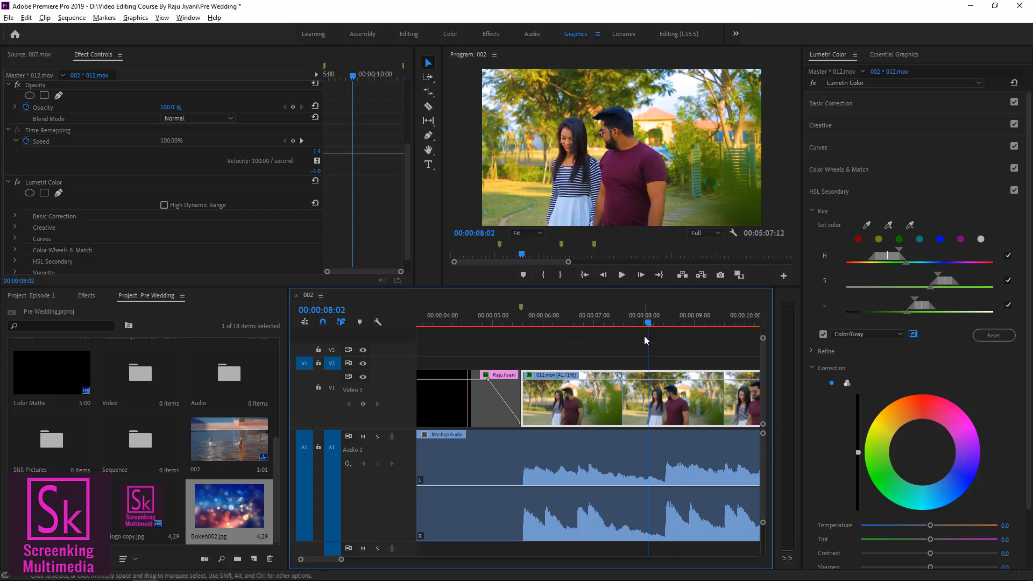
key(ctrl+s)
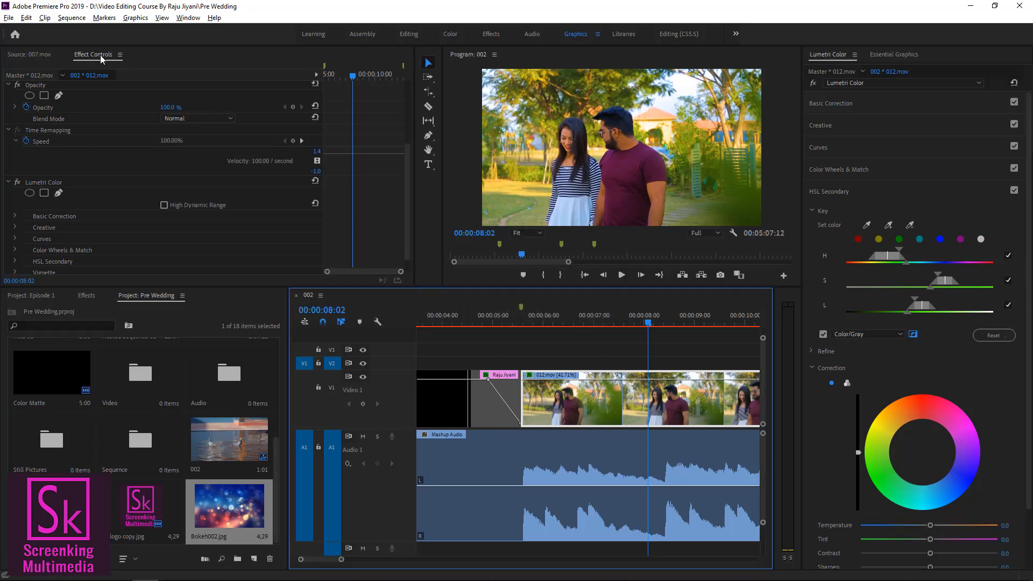
click(71, 17)
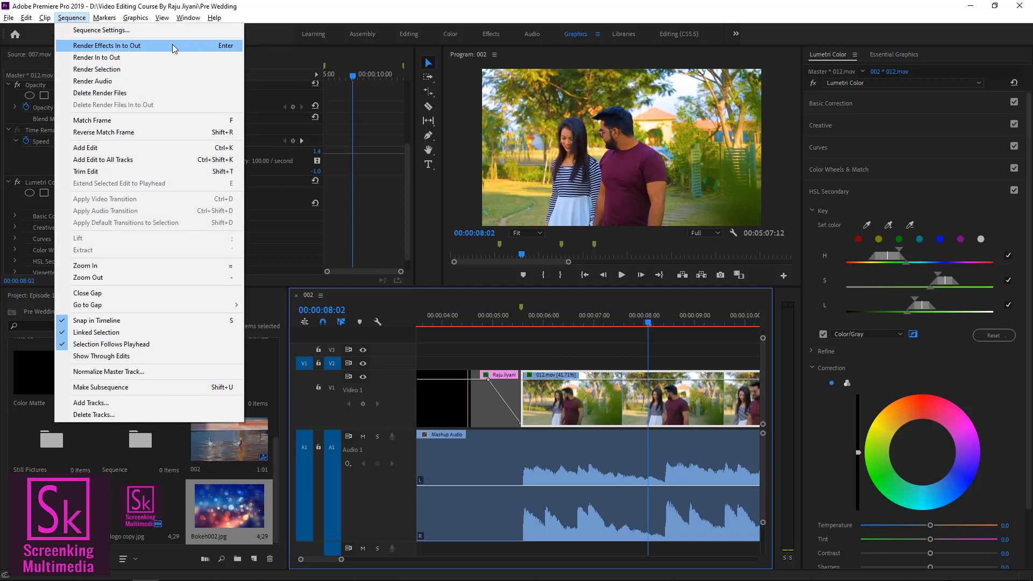
click(604, 323)
- Create a legacy title with 1920 × 1080, 25 fps video settings, with the playhead at 00:00:07:19 on the 012.mov clip
click(633, 318)
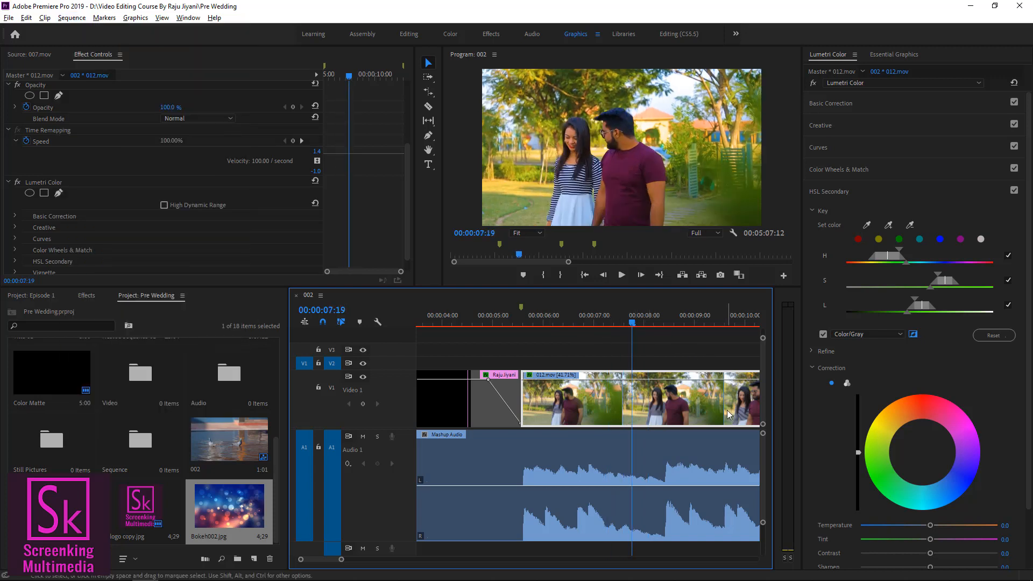
key(minus)
key(minus)
key(minus)
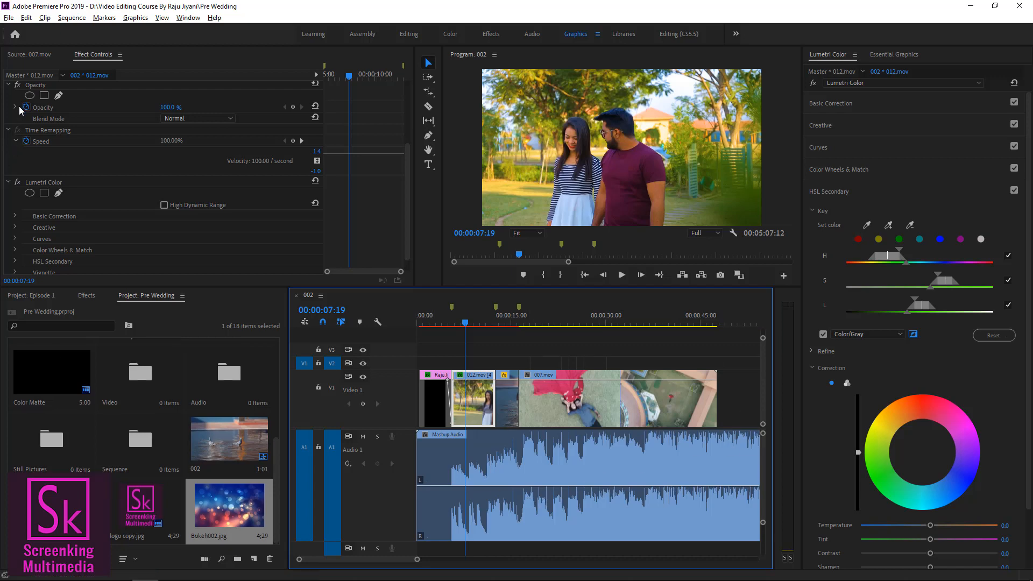
click(9, 18)
mouse_move(16, 33)
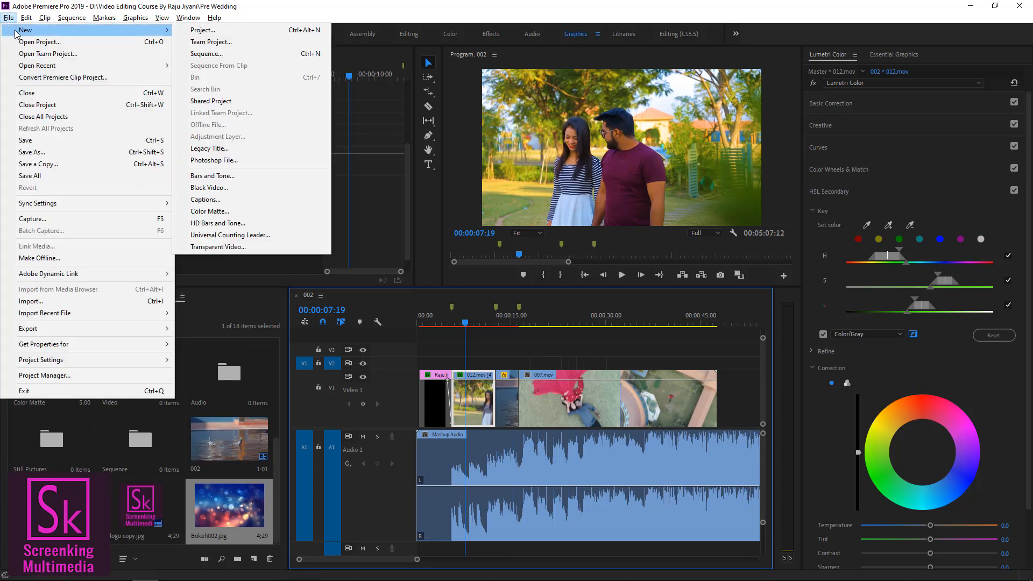
click(271, 148)
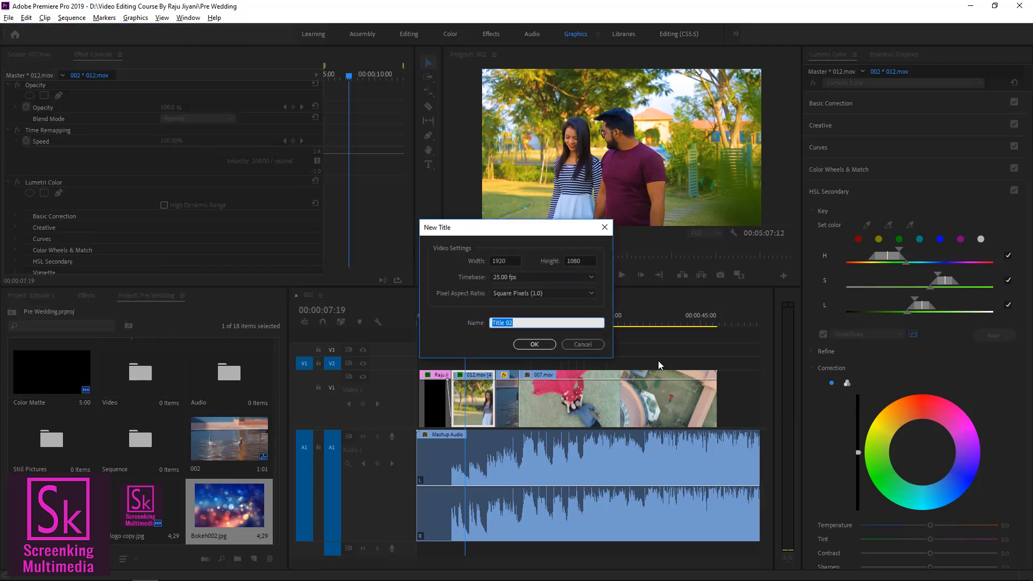
click(534, 344)
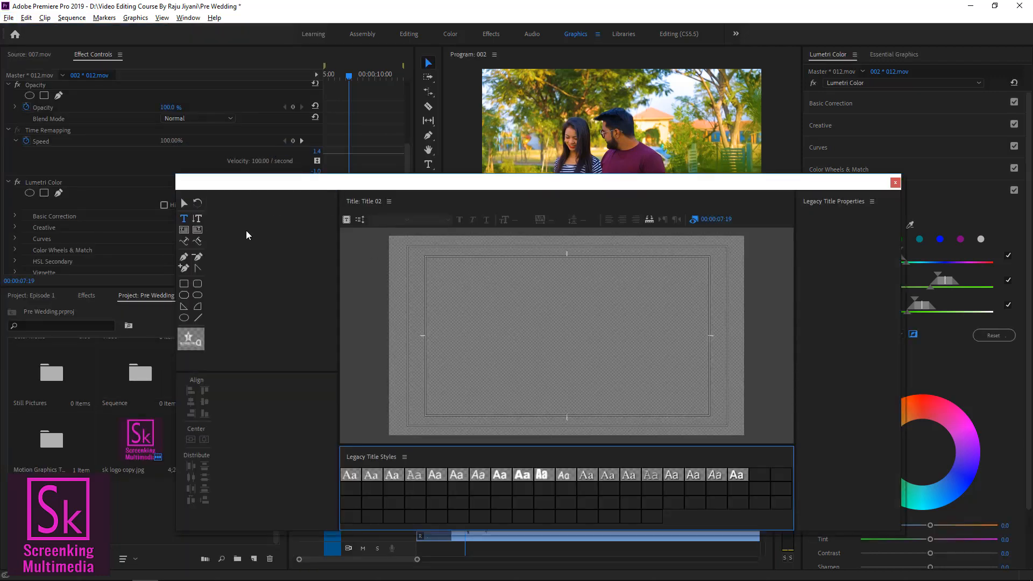
- Draw a rectangle of about 2052 × 144 across the title frame's upper edge and fill it with solid black
click(184, 284)
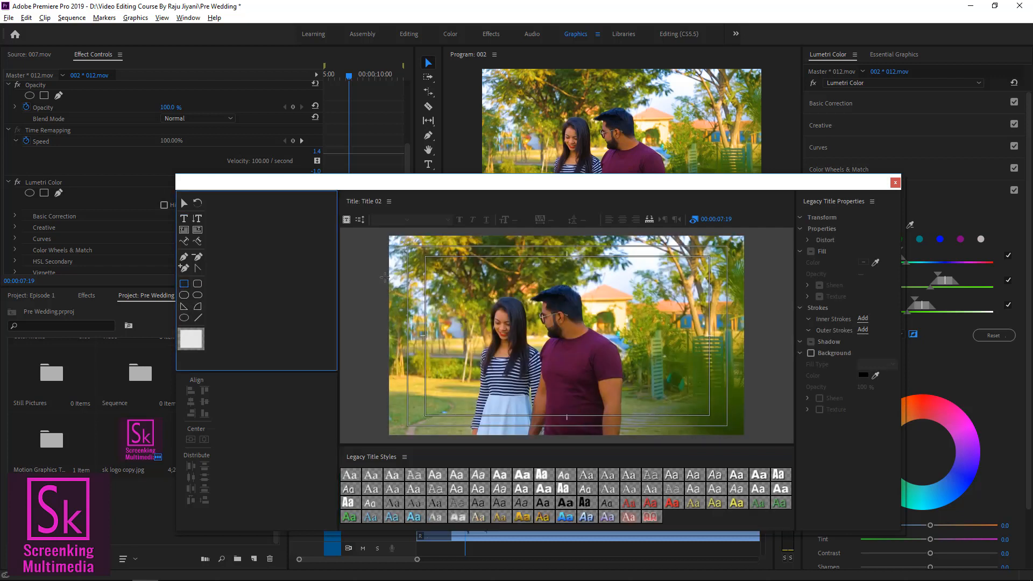
drag(381, 229, 760, 257)
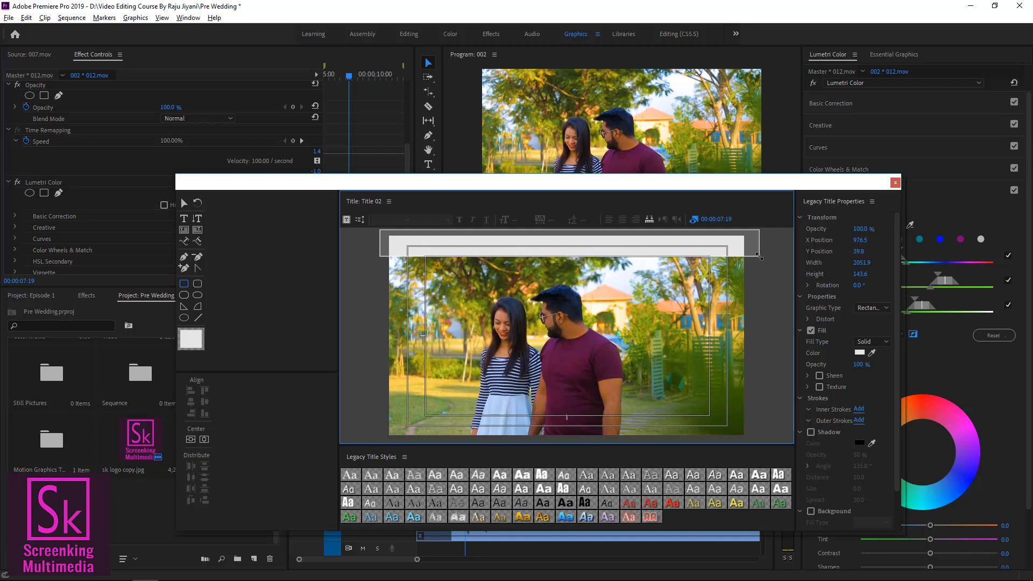
click(860, 354)
drag(463, 252, 318, 235)
click(635, 240)
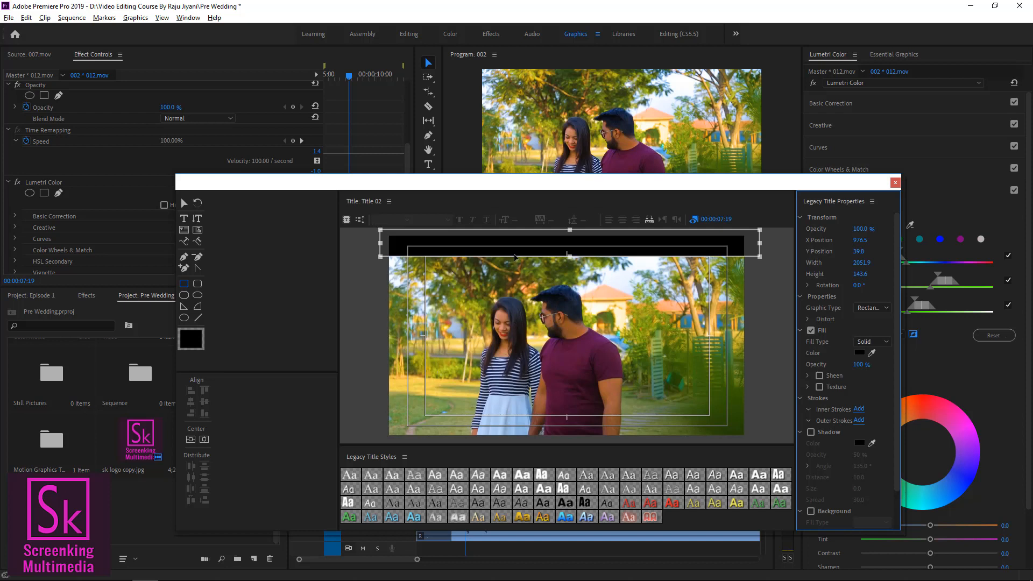
- Duplicate the black bar along the frame's lower edge at Y about 1044, lower the upper bar to Y 42.7, and close the title
drag(515, 257, 514, 442)
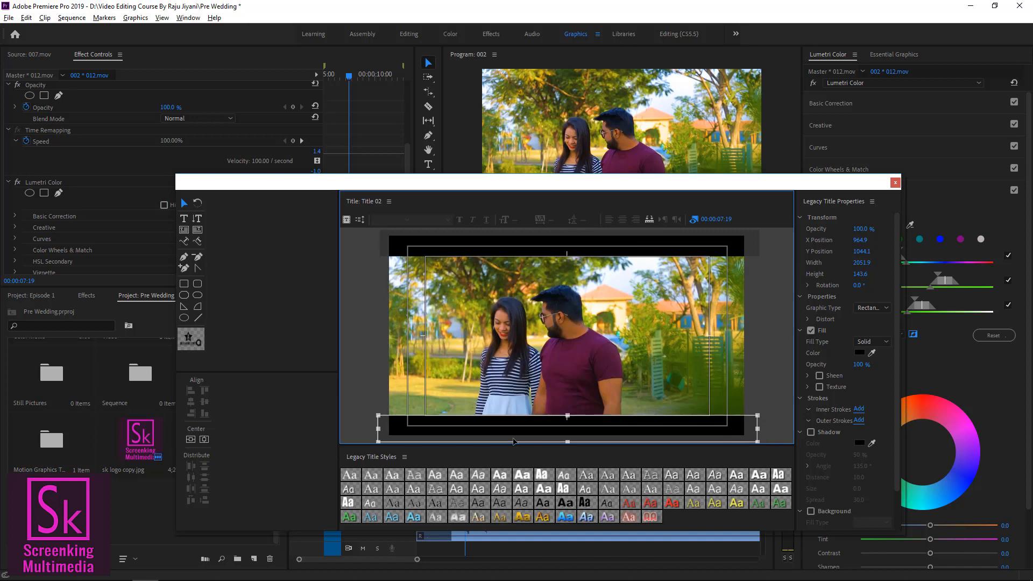
drag(522, 184, 468, 79)
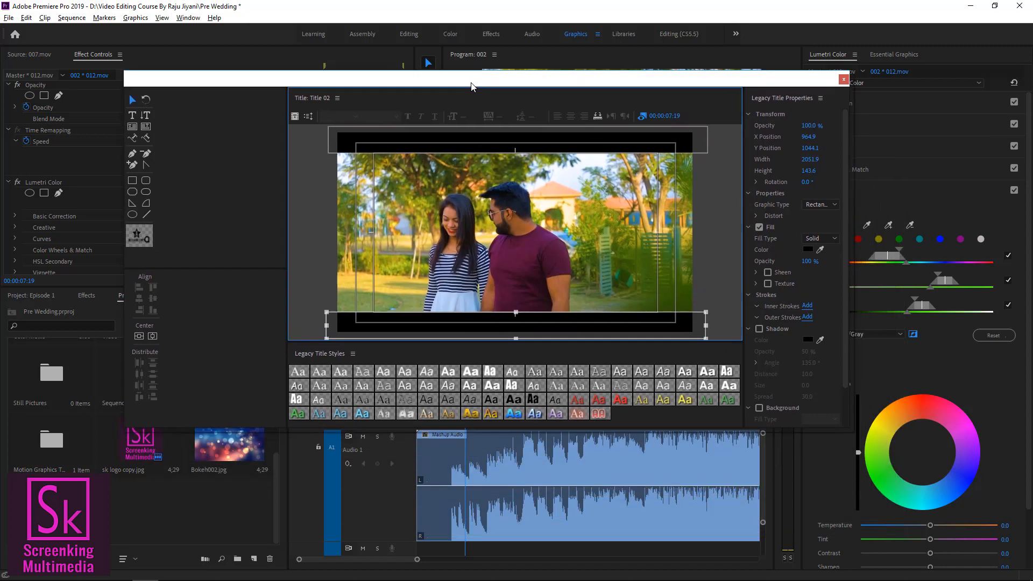
click(682, 149)
drag(682, 148, 682, 149)
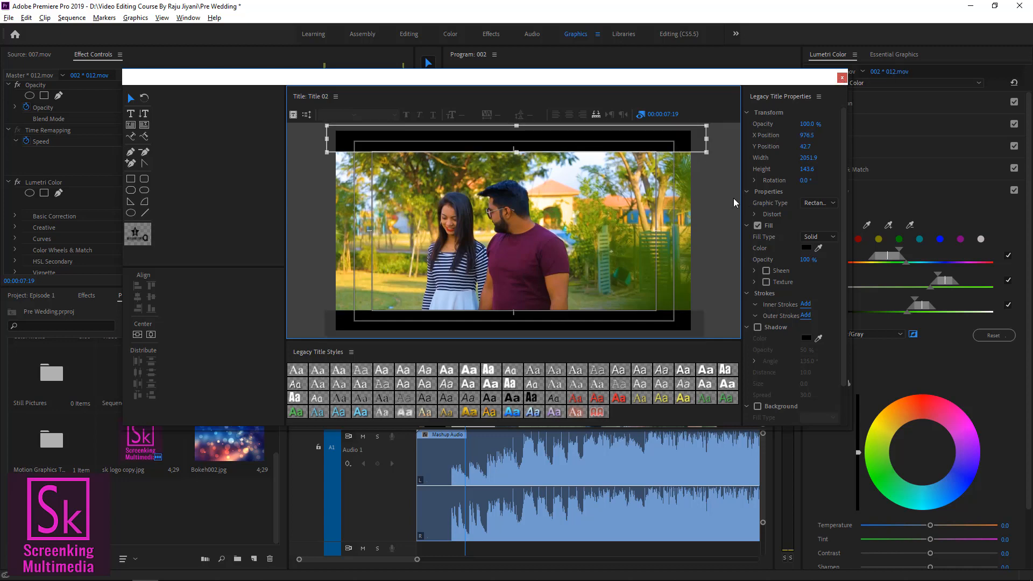
click(842, 78)
- Place the letterbox title on track V3 from the start of 012.mov and extend it to the end of 007.mov
click(58, 508)
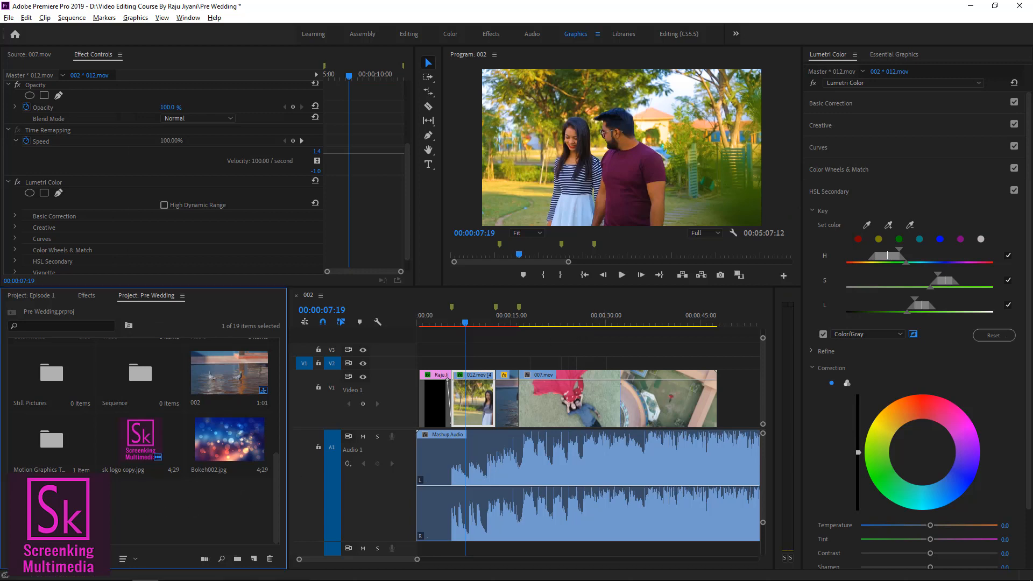
drag(396, 398, 608, 349)
drag(684, 350, 717, 349)
- Play the 007.mov section around 00:00:25:00 to review the letterbox bars over the footage, briefly muting Audio 1
click(537, 322)
drag(543, 323, 575, 316)
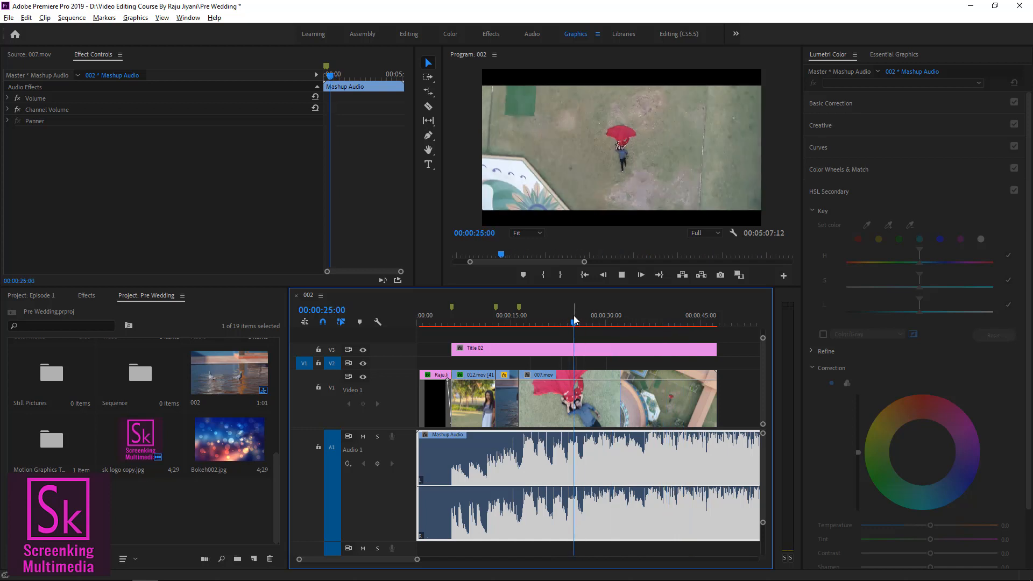
key(space)
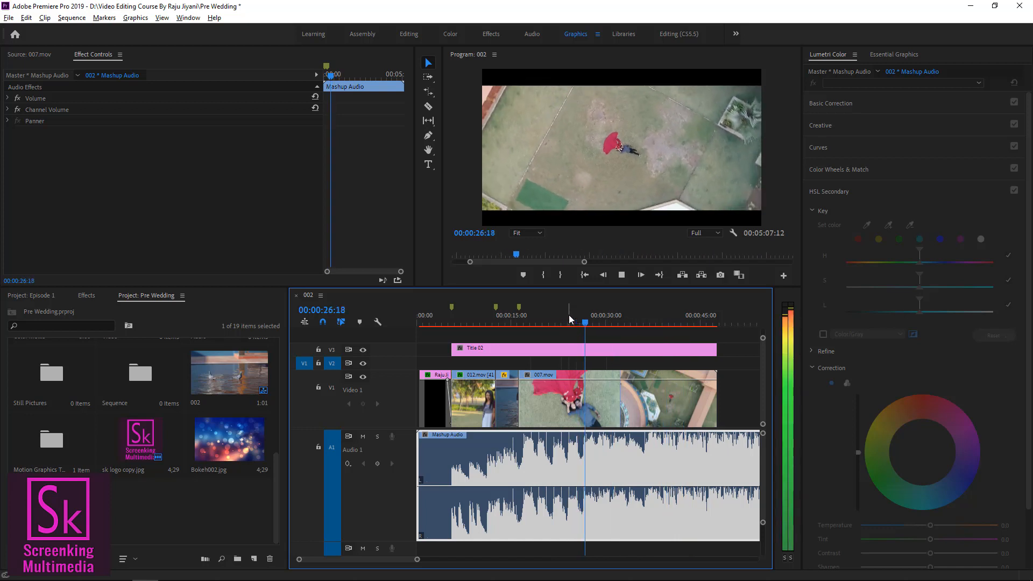
key(space)
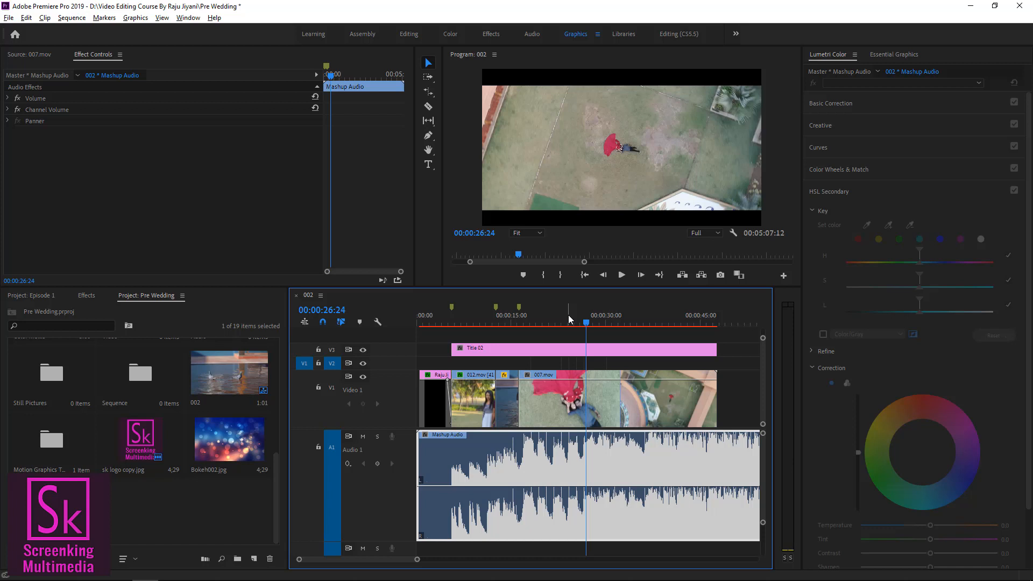
click(546, 317)
key(space)
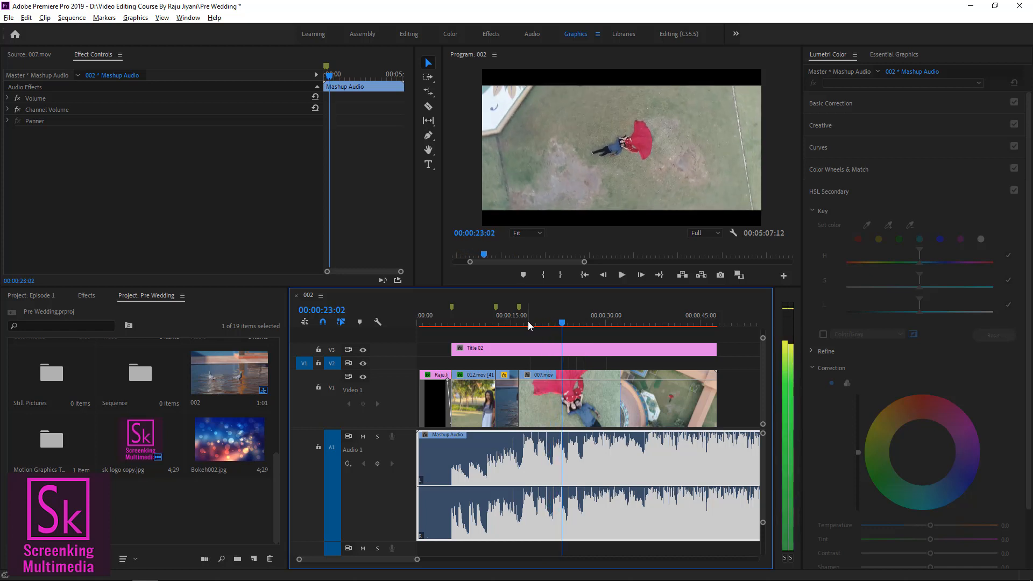
key(space)
key(space)
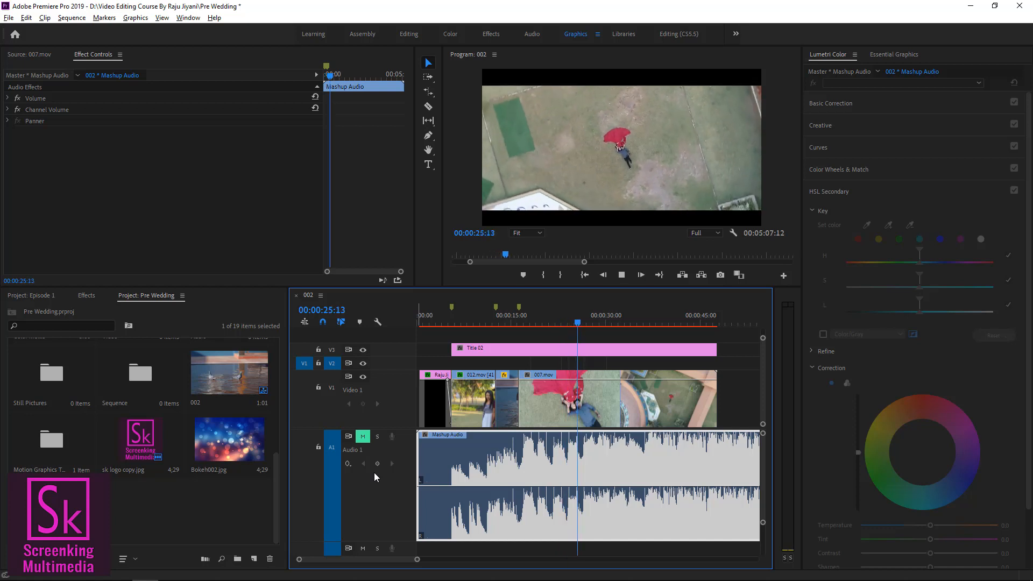
key(space)
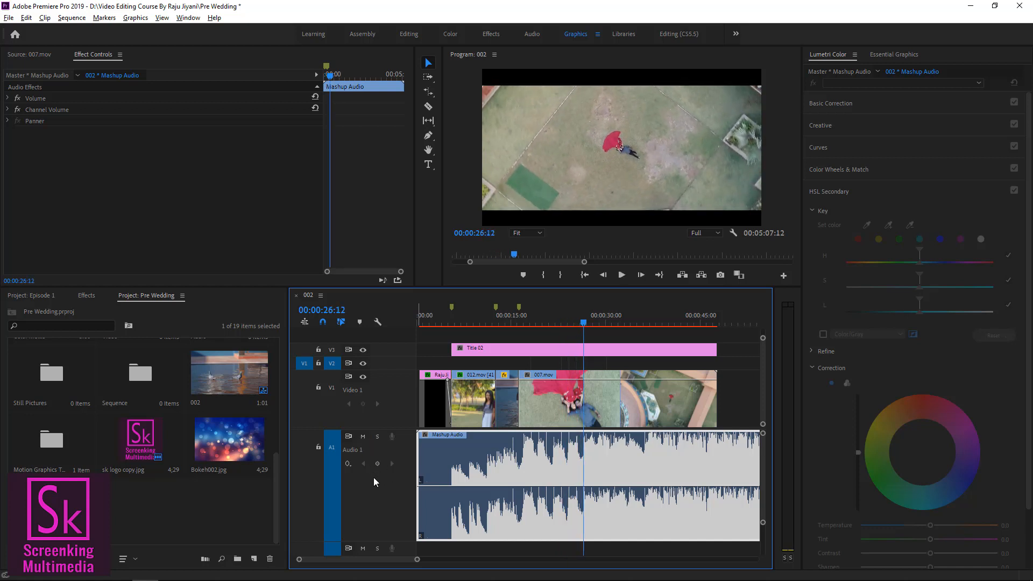